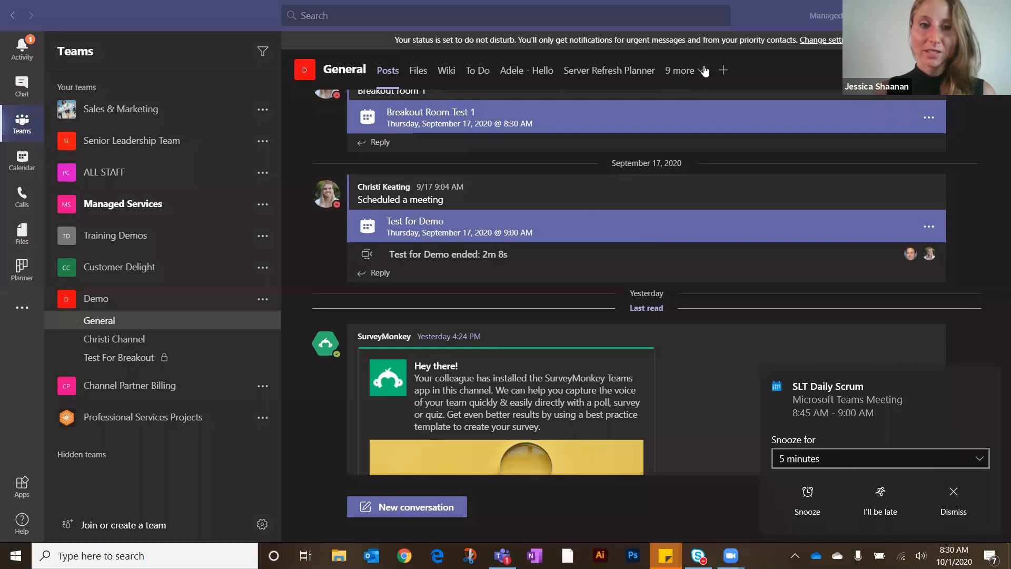
Step: Look back through older posts in the Demo team's General channel and dismiss the SLT Daily Scrum reminder
scroll(781, 150, "up", 10)
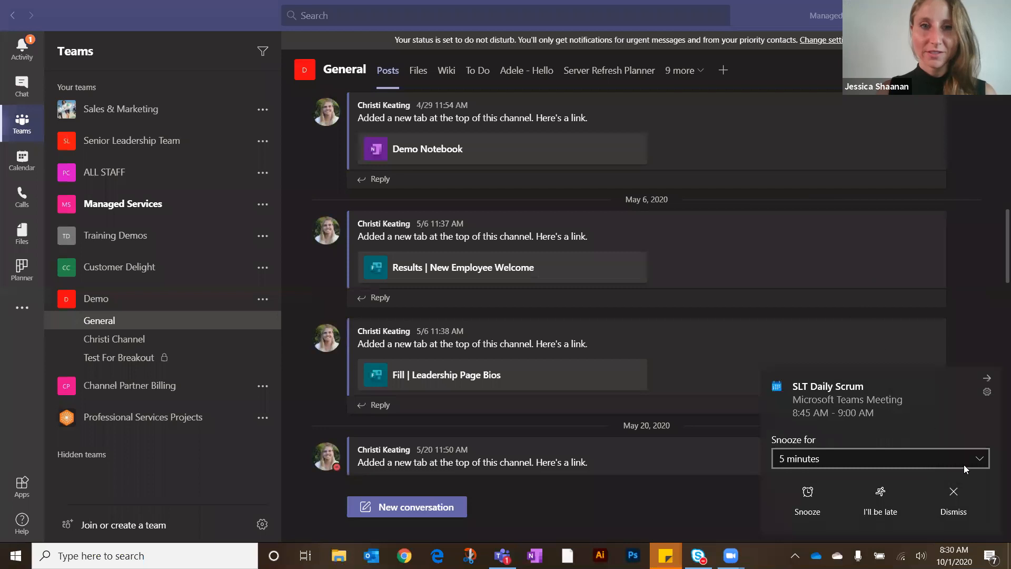
left_click(953, 494)
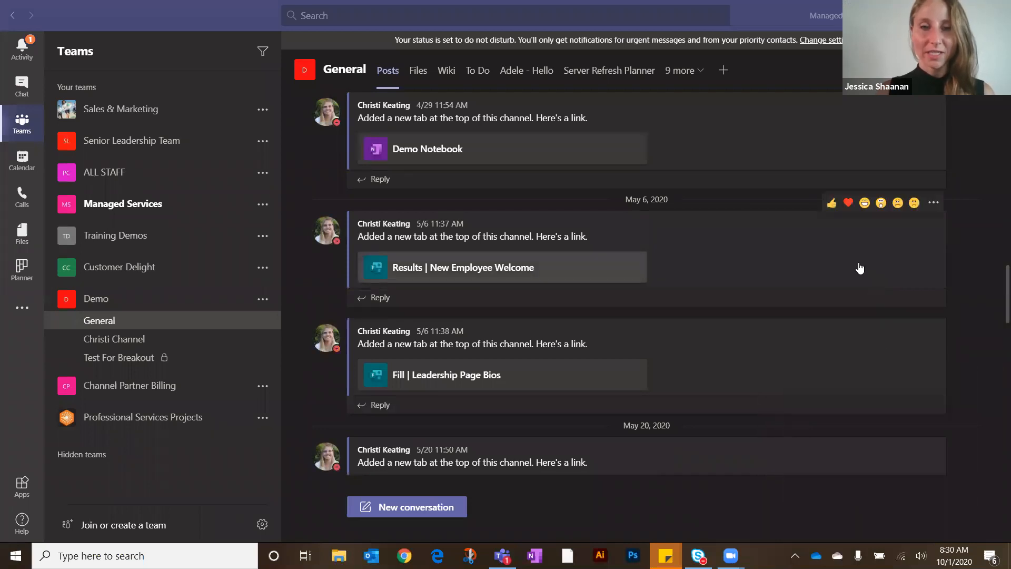
scroll(859, 268, "up", 1)
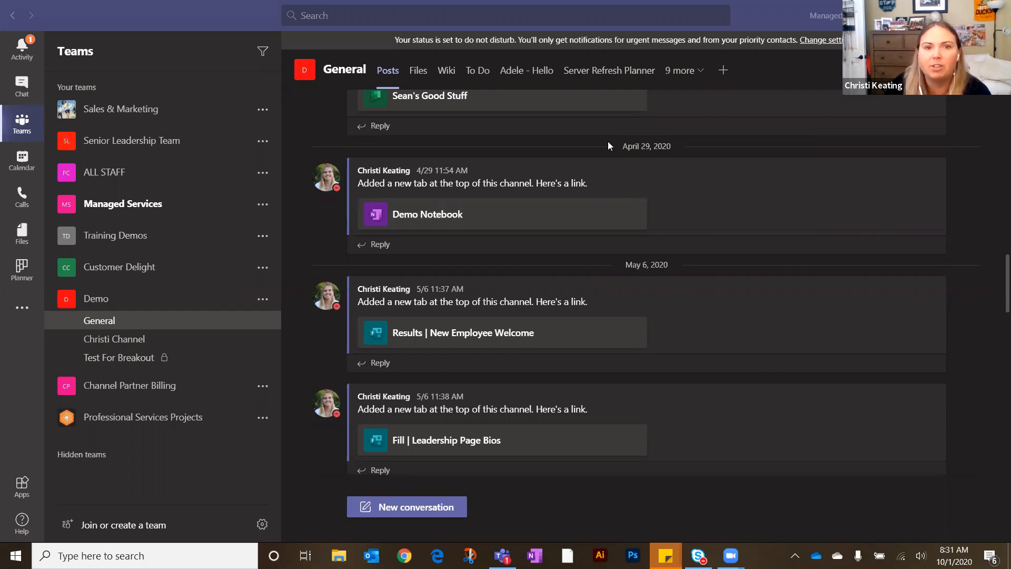
Step: Switch to the channel directly below General in the Demo team and open its new conversation box
left_click(97, 339)
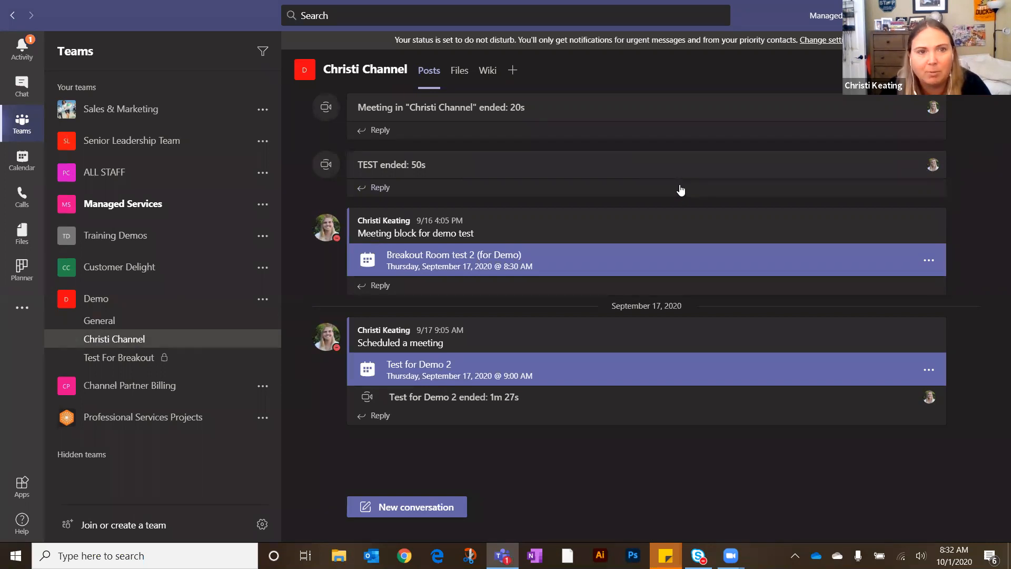
mouse_move(573, 259)
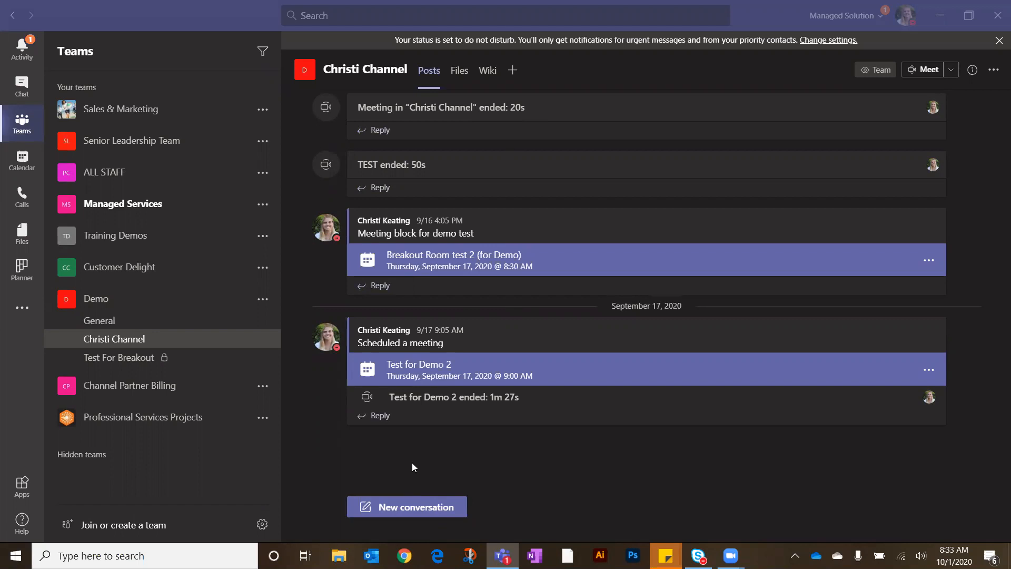
left_click(425, 510)
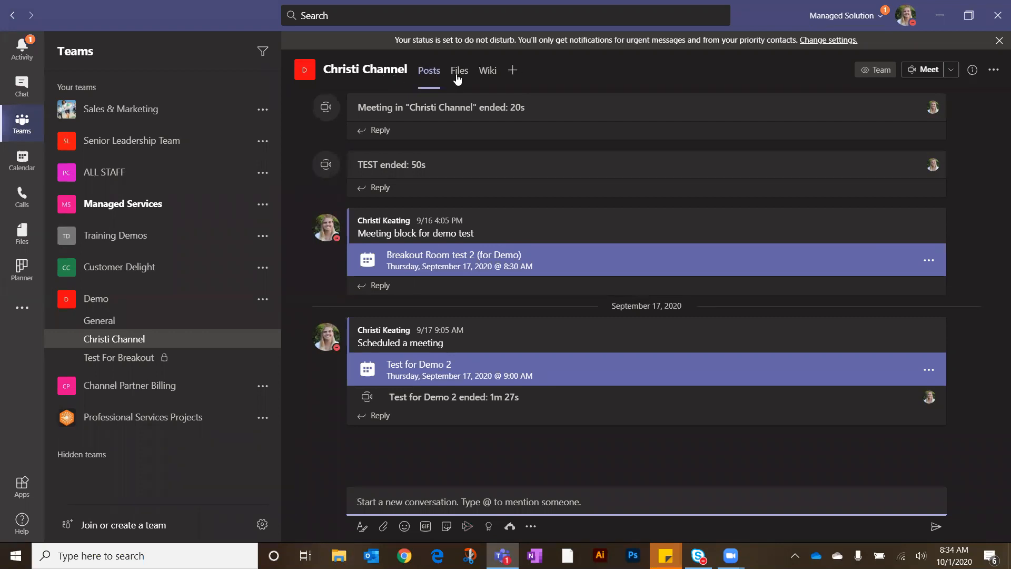
Step: Open the channel's Wiki page and check which options it offers for renaming or removing it
left_click(486, 79)
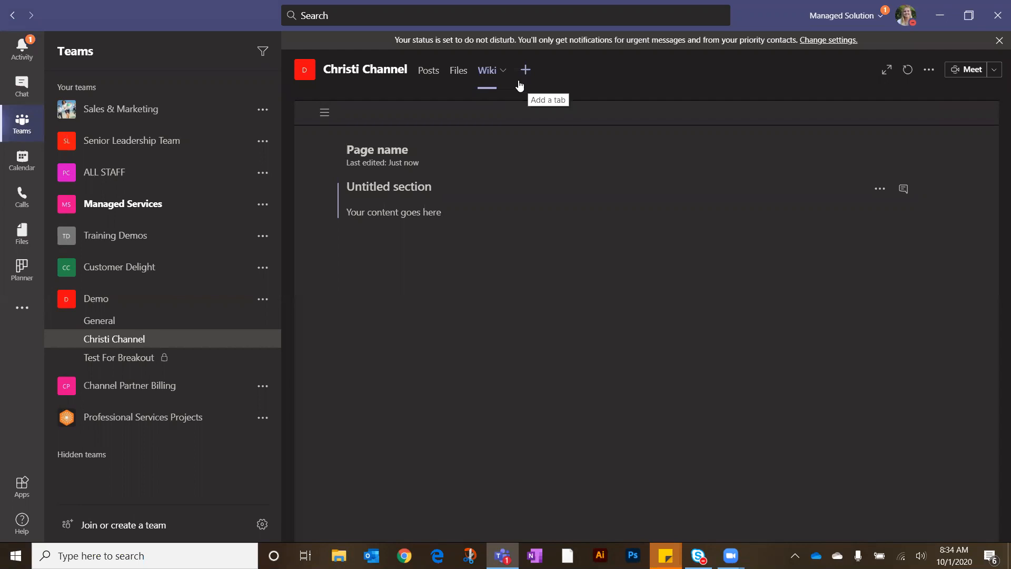
left_click(501, 74)
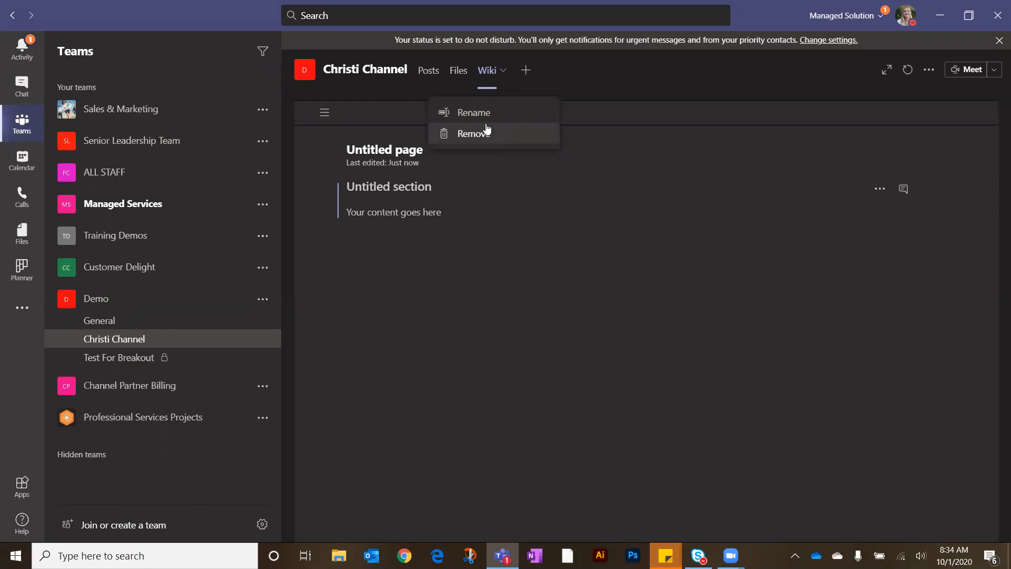
left_click(614, 112)
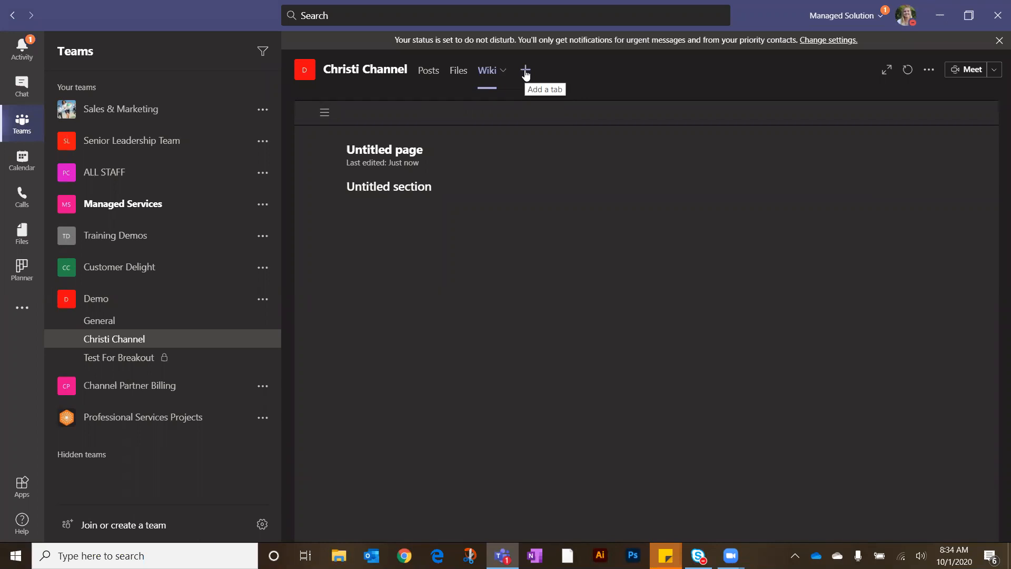
Step: Open the gallery for adding a tab to the channel and browse the available apps, from the recent ones through the full list
left_click(525, 71)
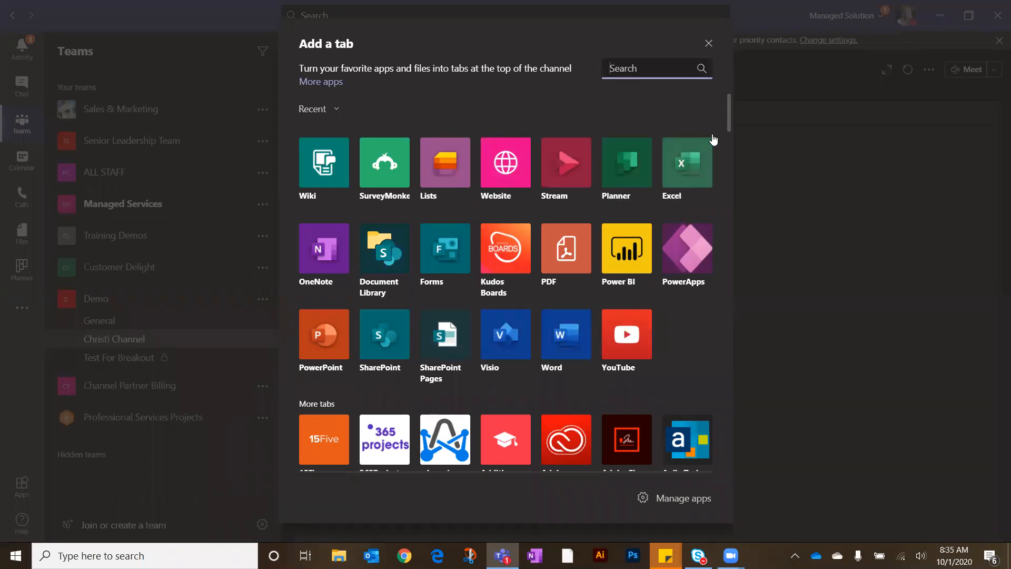
left_click_drag(729, 115, 723, 148)
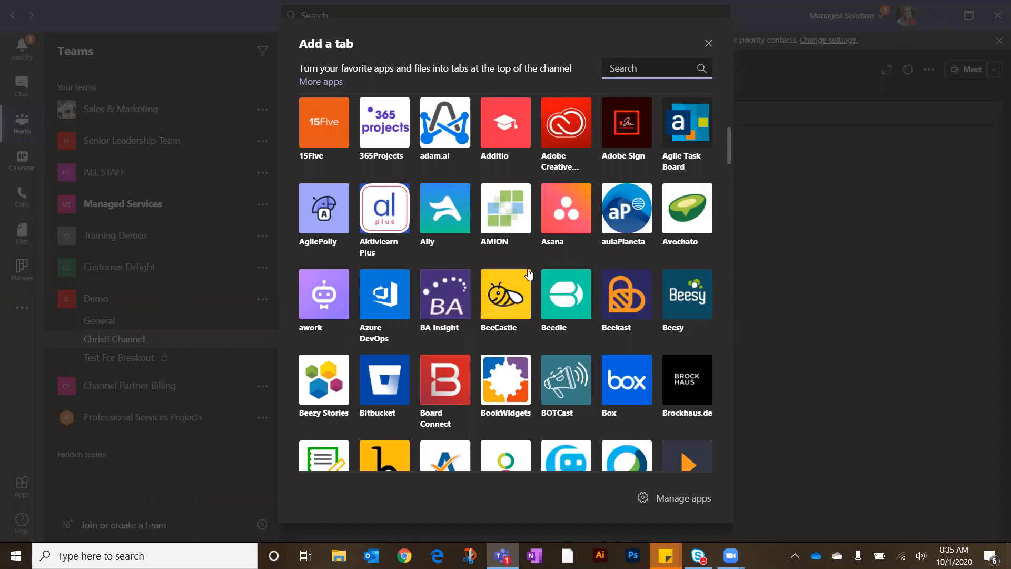
scroll(531, 278, "down", 5)
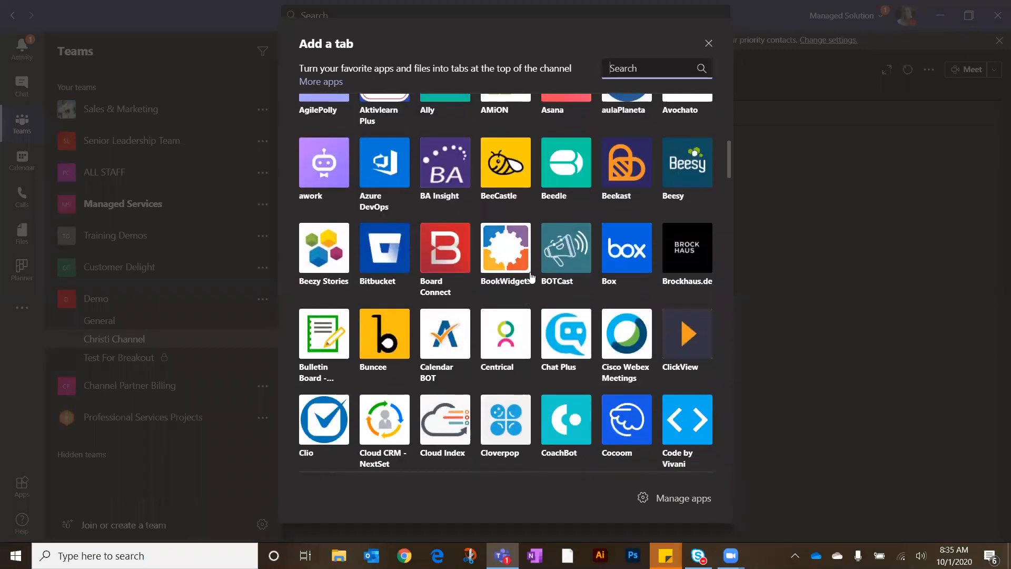
scroll(530, 278, "down", 4)
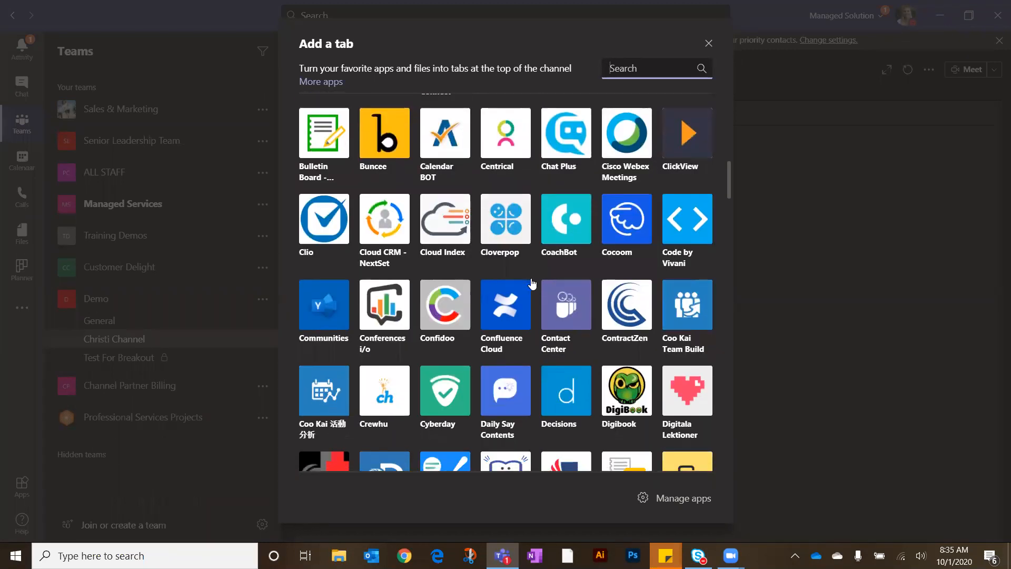
scroll(533, 284, "down", 3)
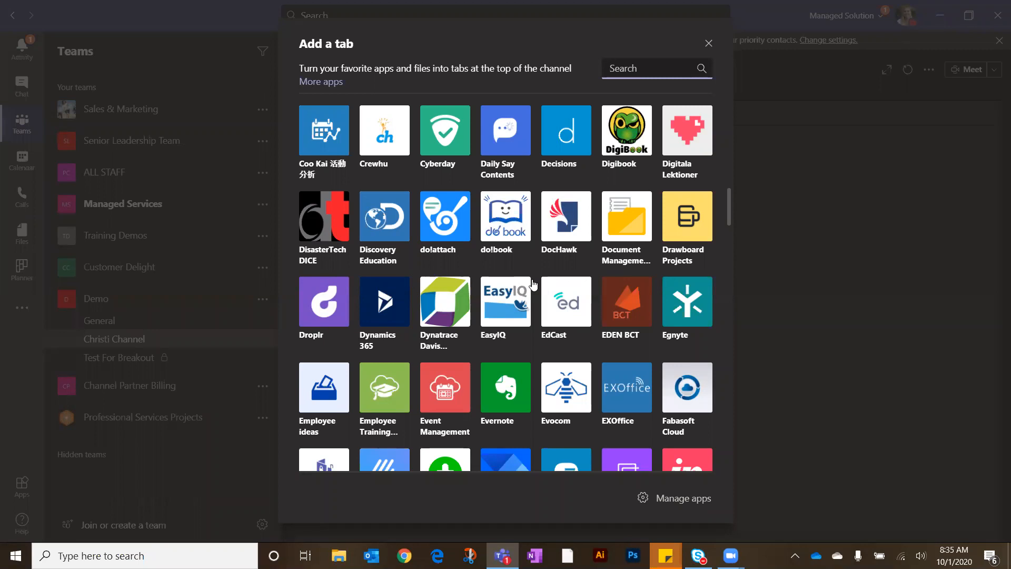
scroll(534, 284, "down", 3)
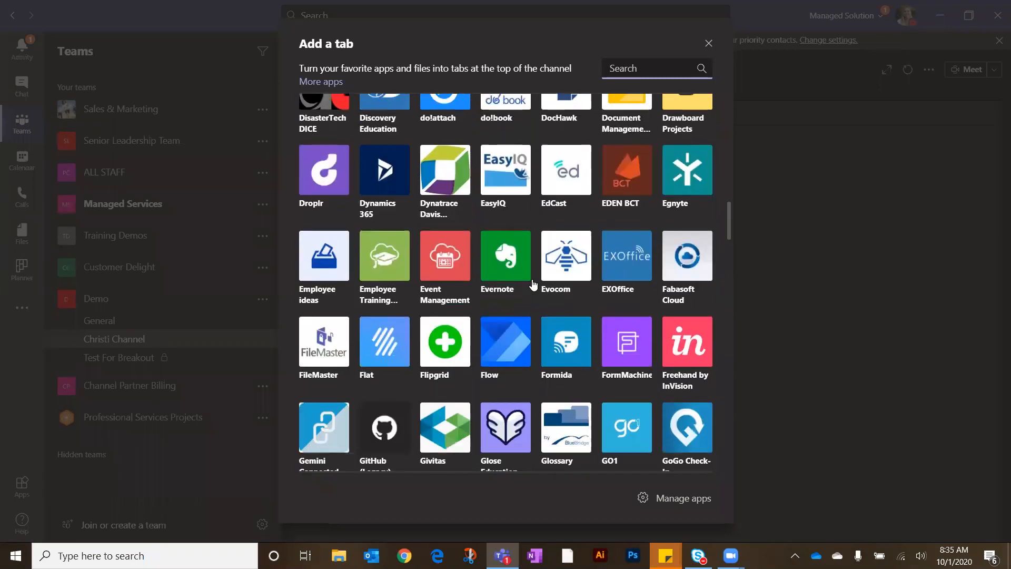
scroll(533, 285, "down", 4)
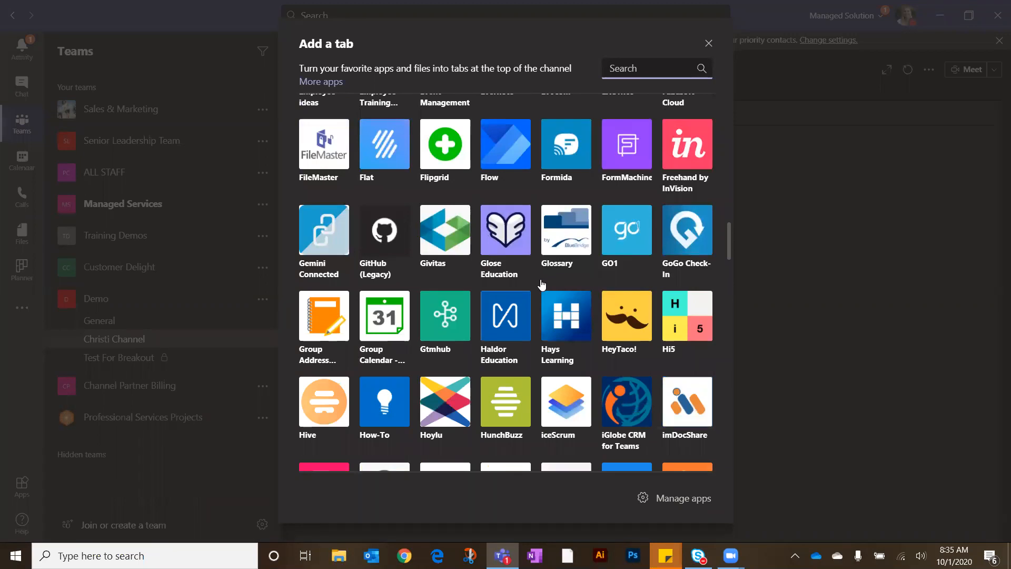
scroll(542, 284, "down", 4)
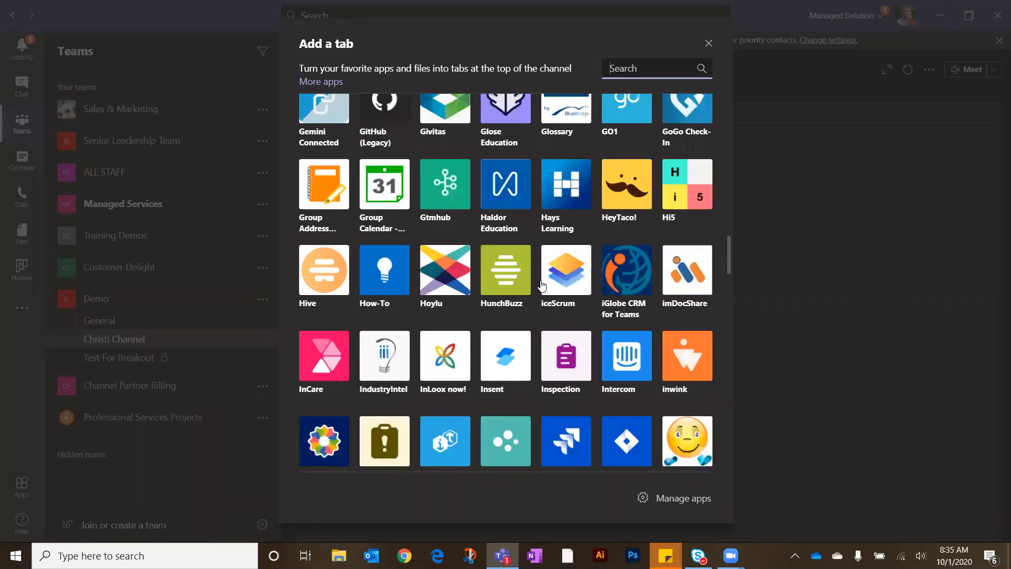
scroll(541, 284, "down", 5)
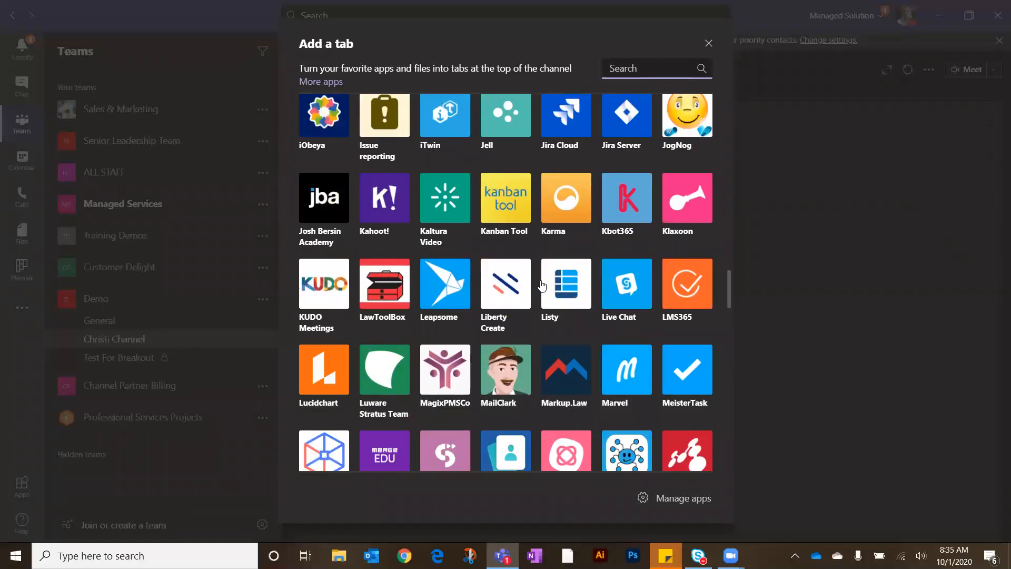
scroll(541, 285, "down", 5)
scroll(541, 285, "down", 10)
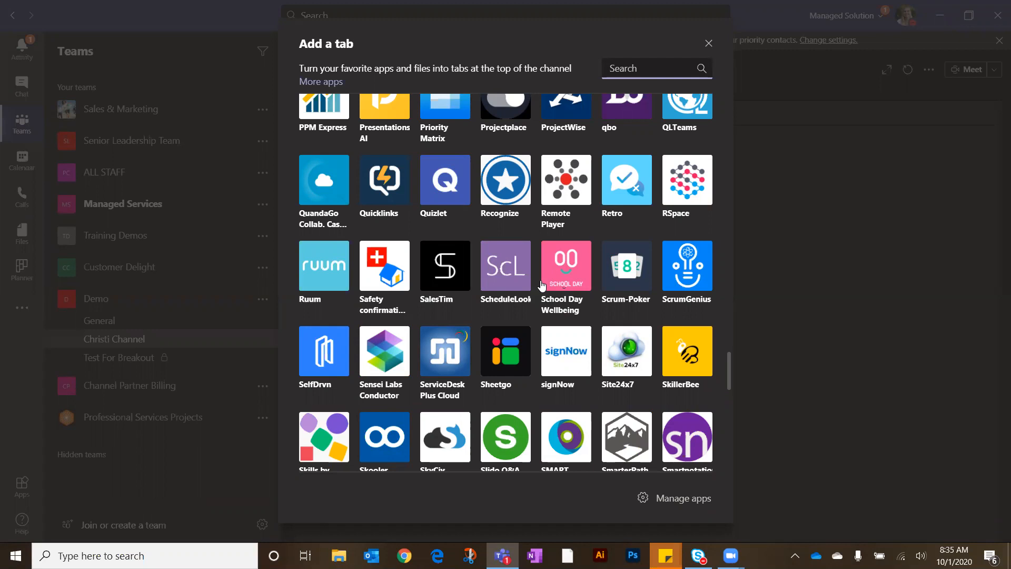
scroll(533, 304, "down", 2)
scroll(533, 304, "down", 10)
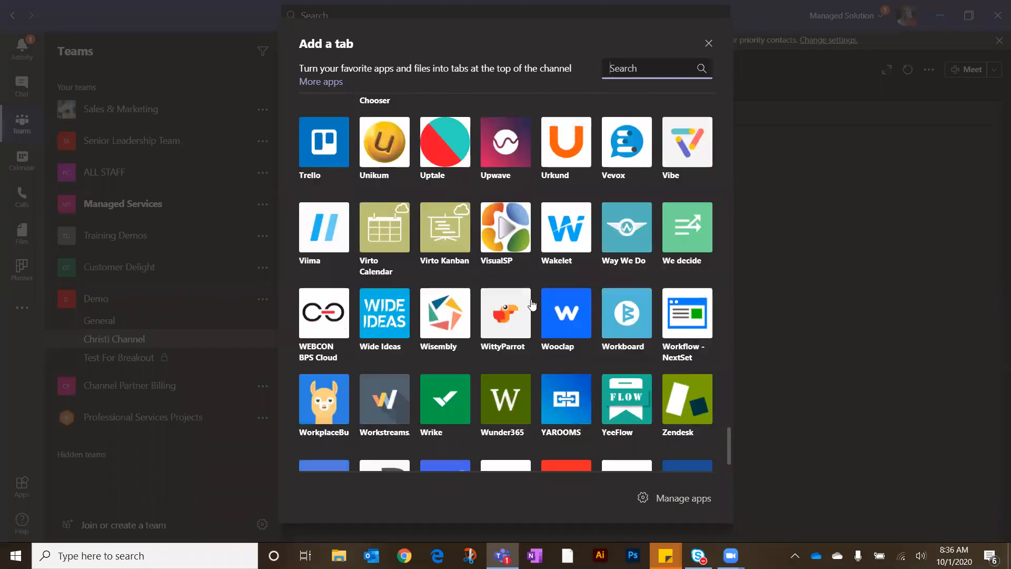
scroll(532, 304, "down", 2)
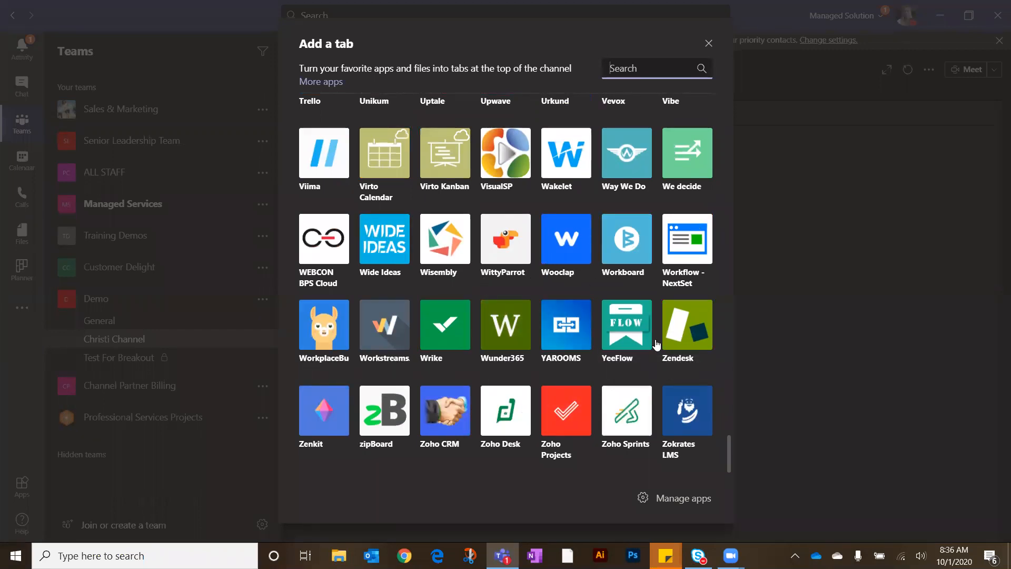
scroll(548, 303, "up", 1)
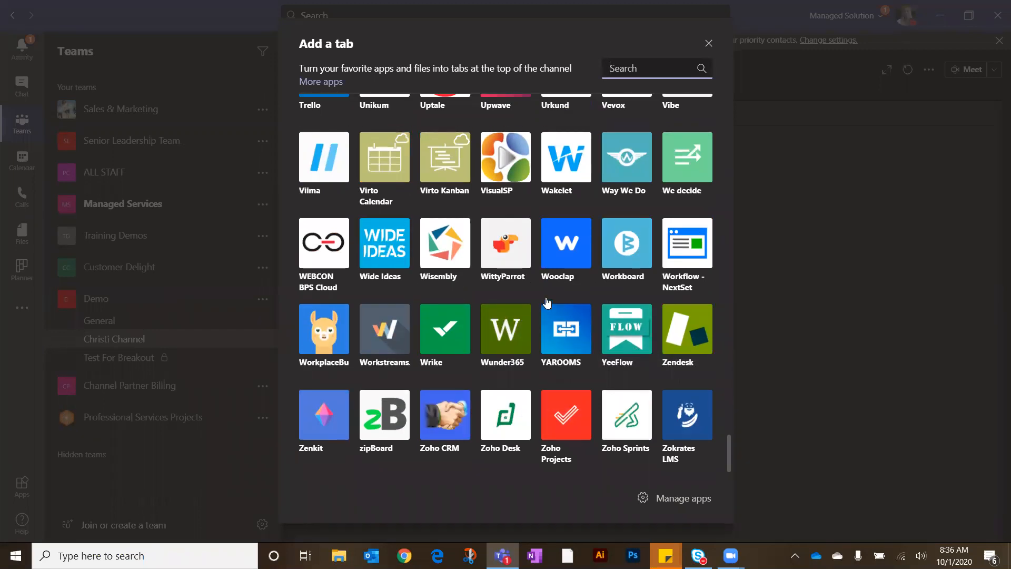
scroll(548, 302, "up", 5)
scroll(548, 302, "up", 15)
scroll(548, 303, "up", 15)
scroll(553, 304, "up", 15)
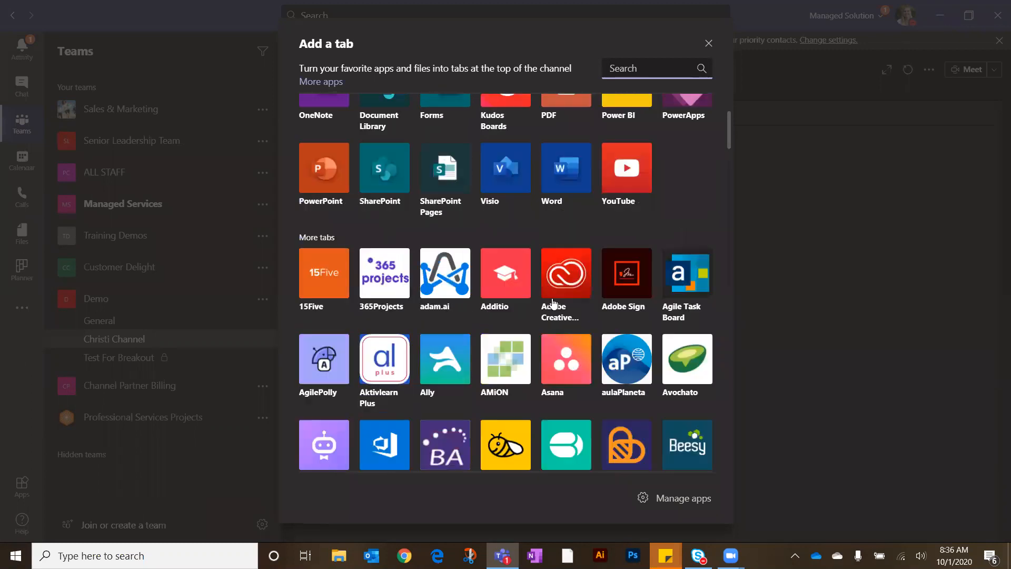
scroll(553, 304, "up", 4)
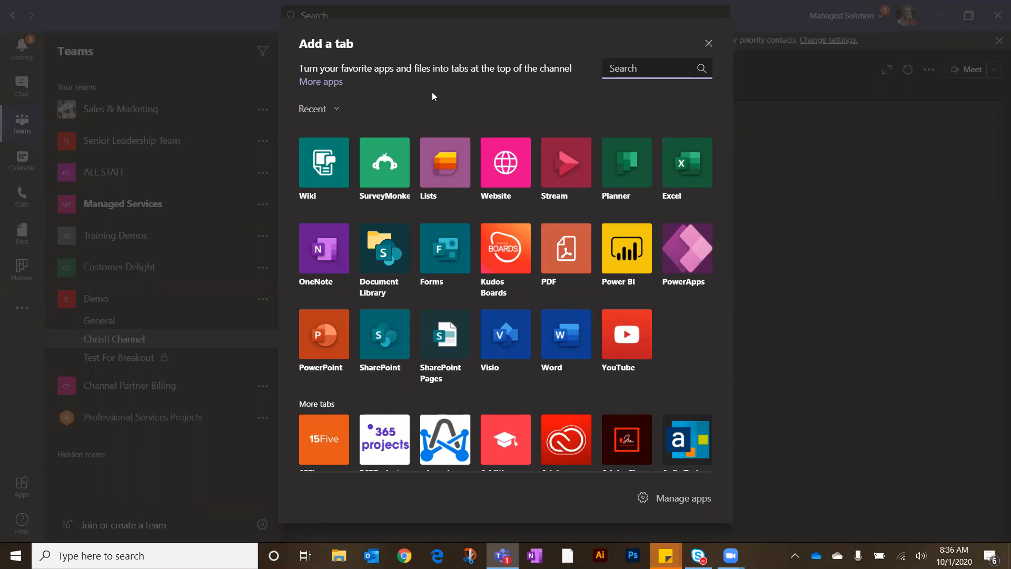
Step: Add a OneNote tab to the channel that uses the default team notebook, Demo Notebook
left_click(329, 246)
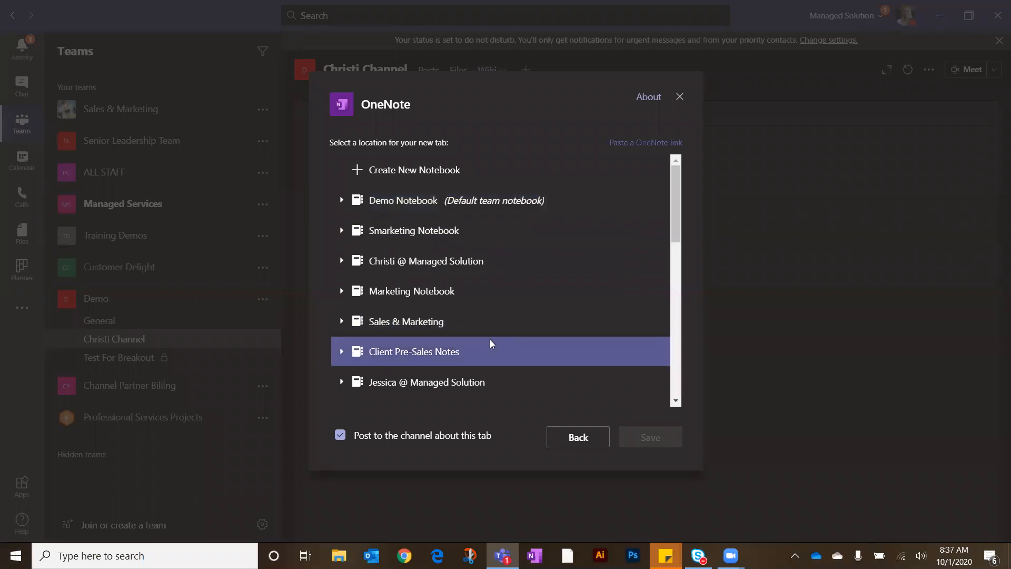
scroll(500, 287, "down", 10)
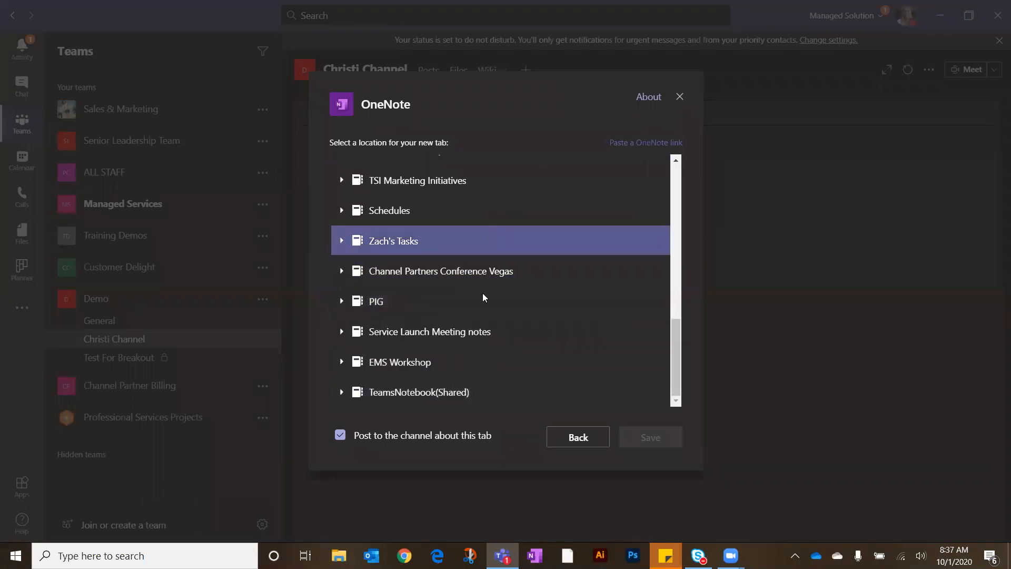
scroll(494, 342, "up", 10)
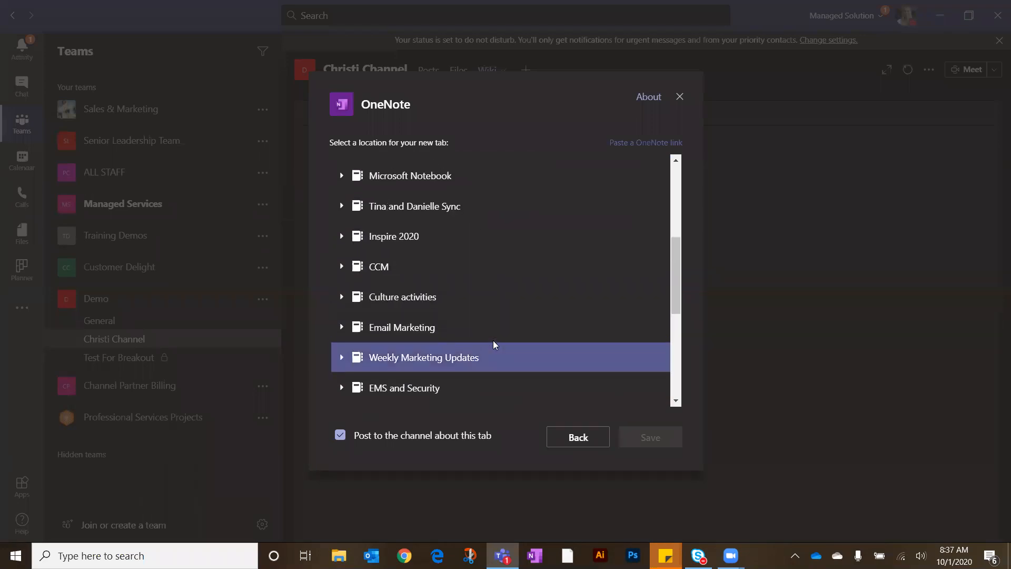
scroll(494, 338, "up", 2)
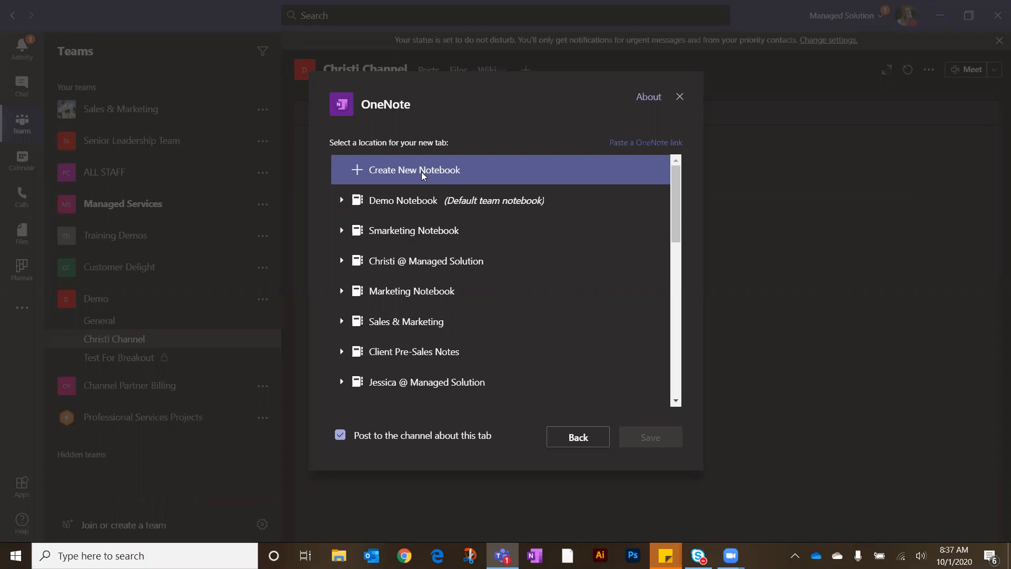
left_click(429, 204)
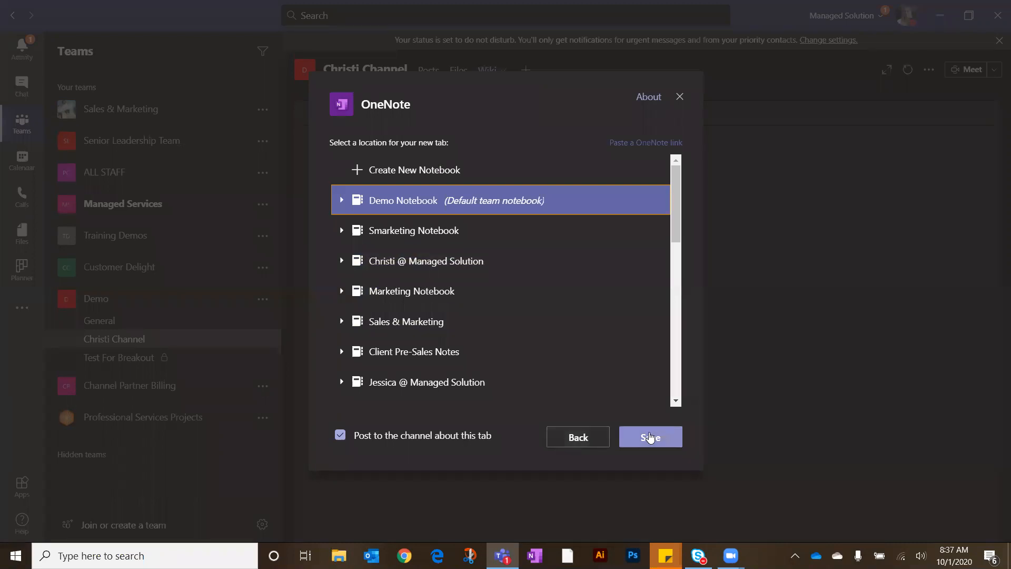
left_click(650, 437)
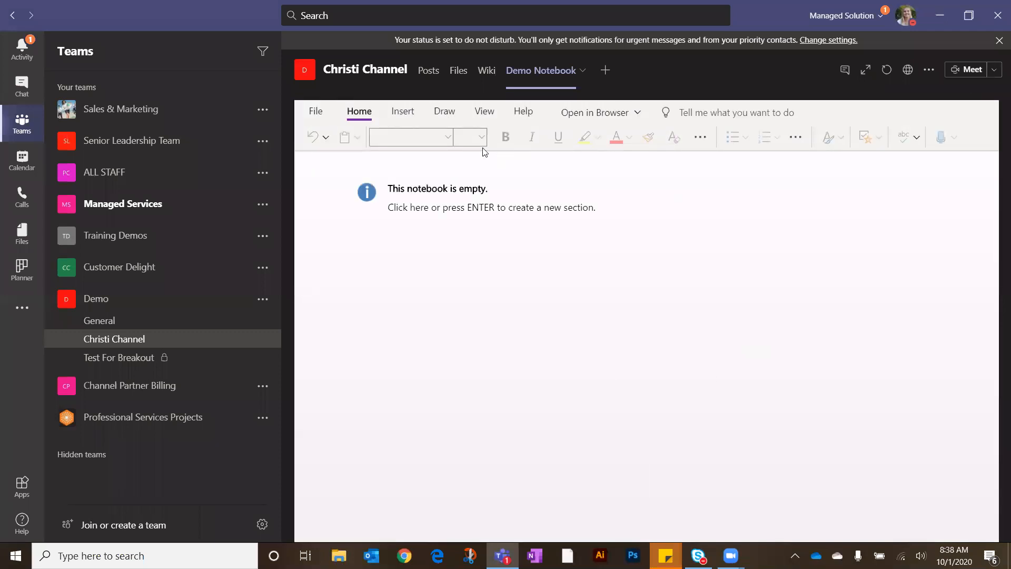
Step: Create a section named "Demo Notes for Training" in the empty notebook and show it in the notebook's navigation
left_click(428, 187)
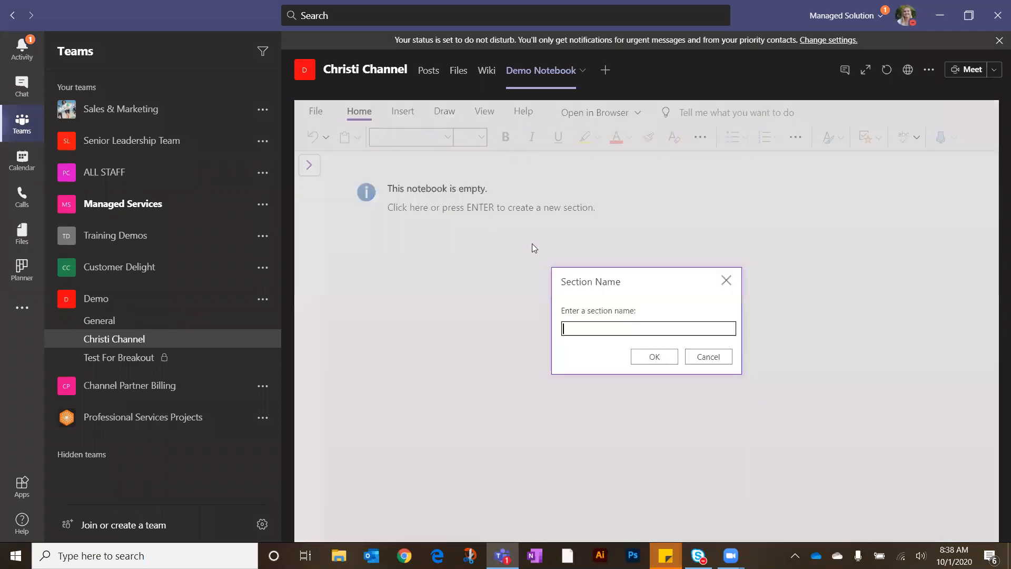
type("Demo Notes for Training")
left_click(650, 362)
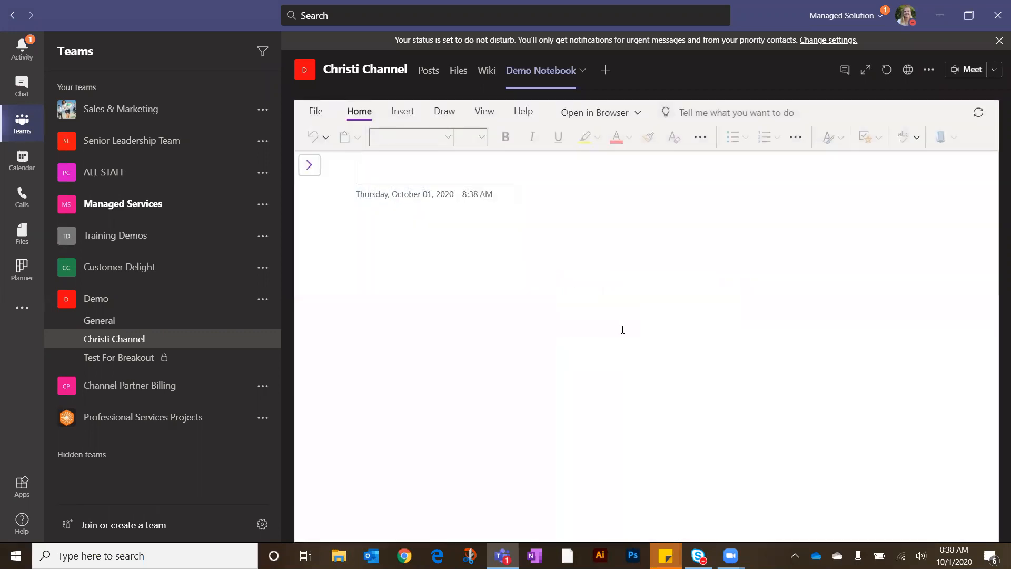
left_click(317, 165)
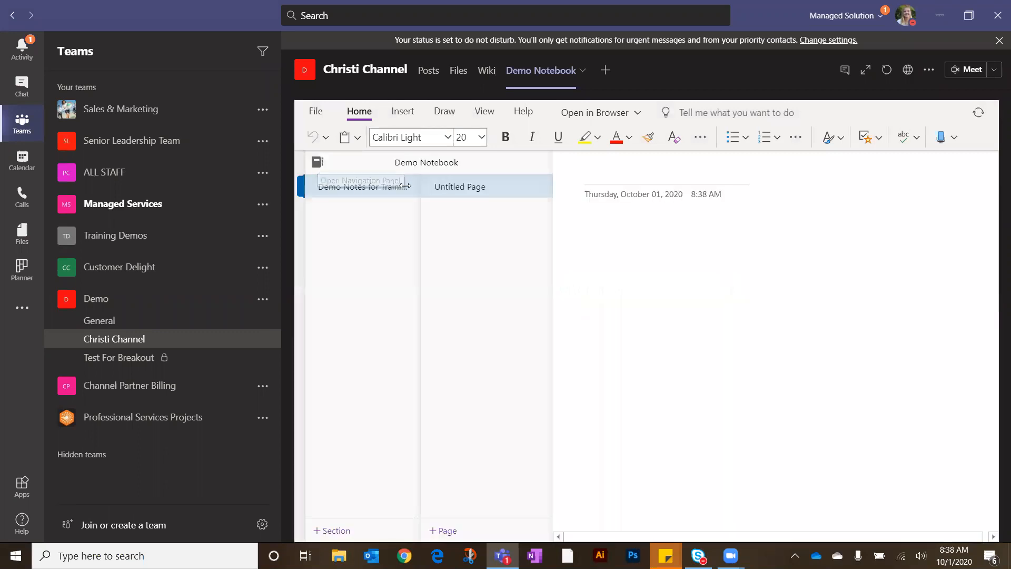
Step: Title the untitled page in the new section "10/1/2020"
left_click(651, 181)
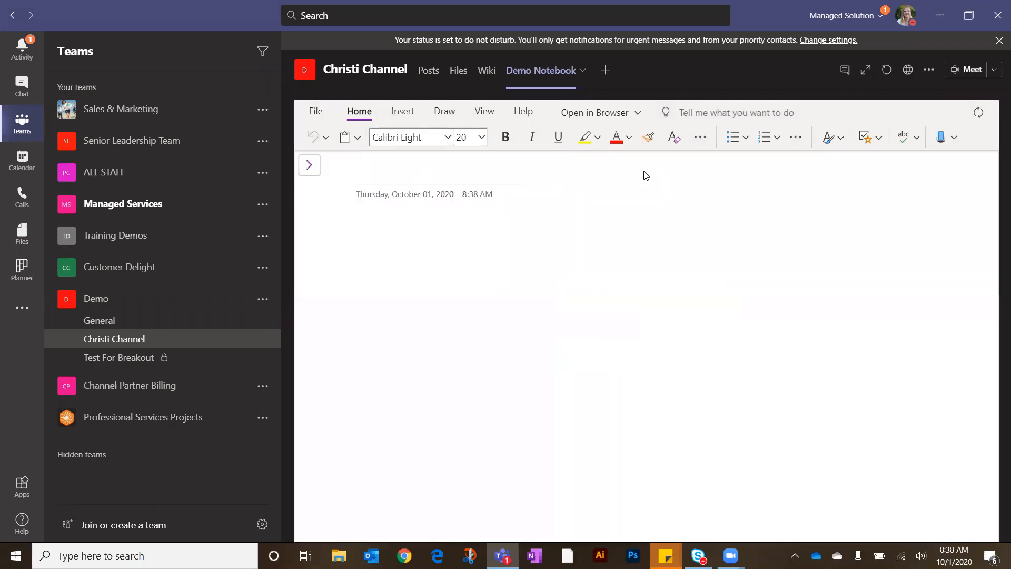
type("9")
key("BackSpace")
type("10/1/2020")
key("Return")
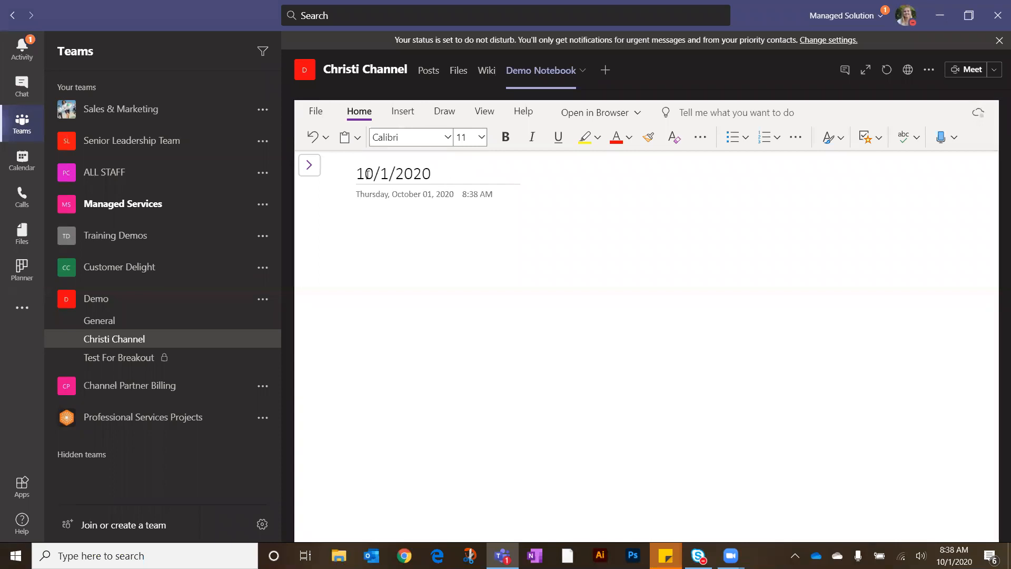
Step: Add a second page titled "10/14/20" to the Demo Notes for Training section
left_click(310, 165)
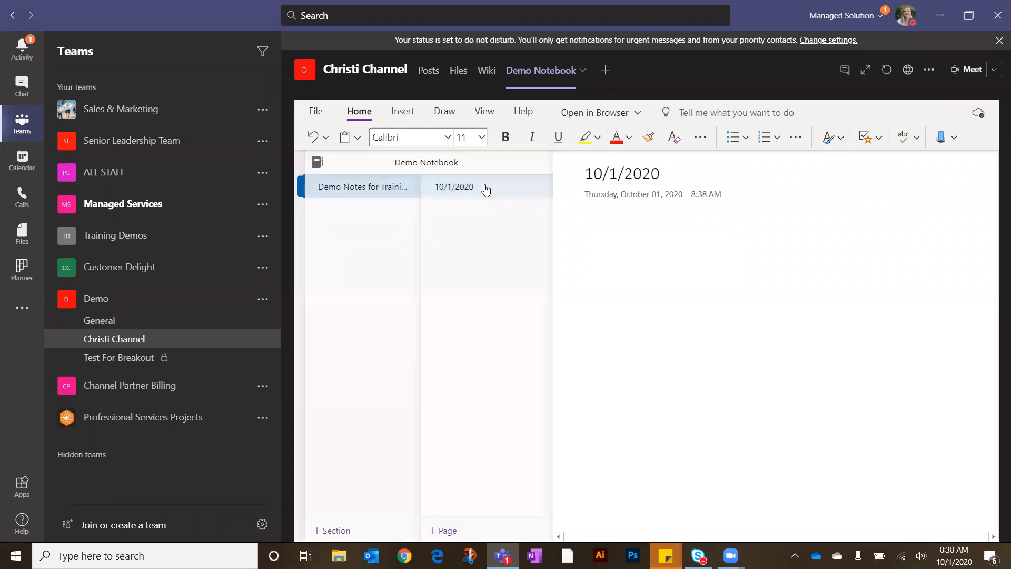
left_click(451, 530)
type("10/1")
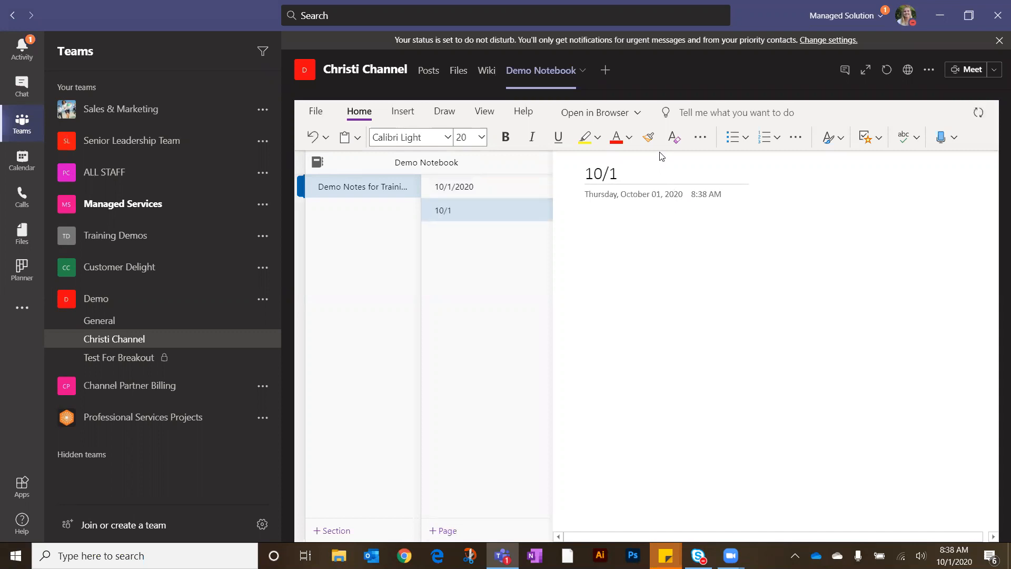
type("4/20")
key("Return")
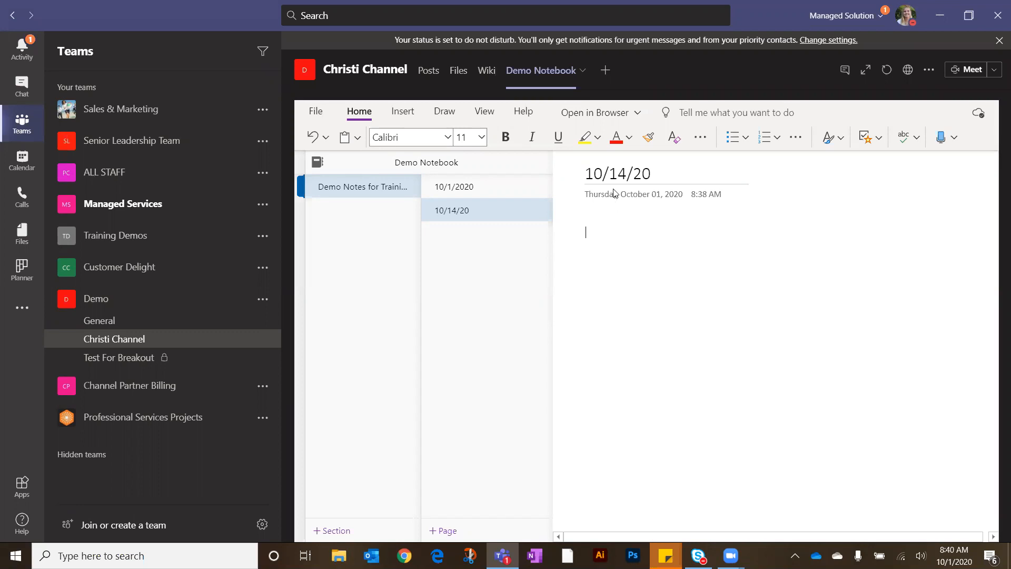
Step: Rename the channel's Demo Notebook tab to "Meeting Notes"
left_click(605, 70)
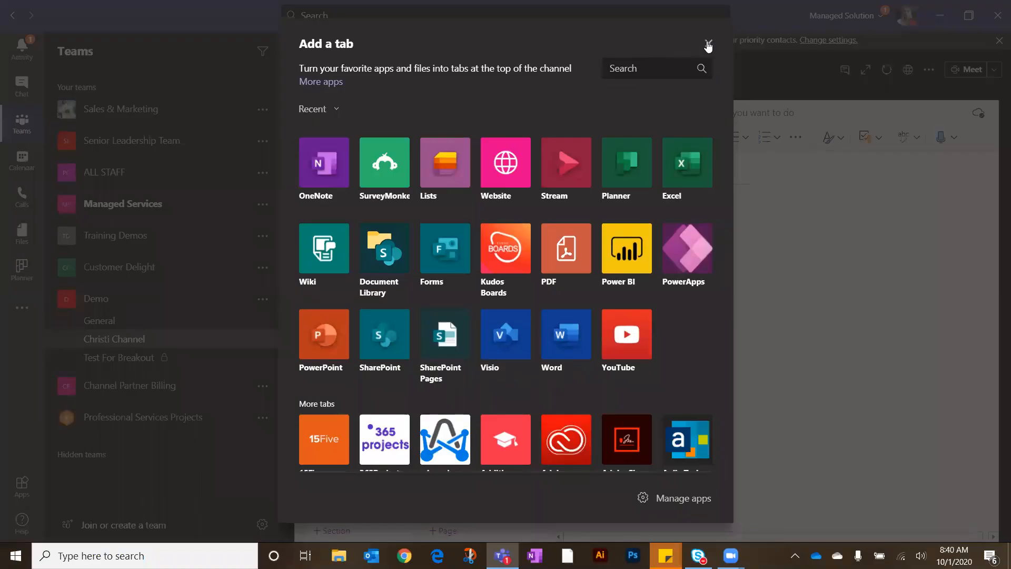
left_click(706, 40)
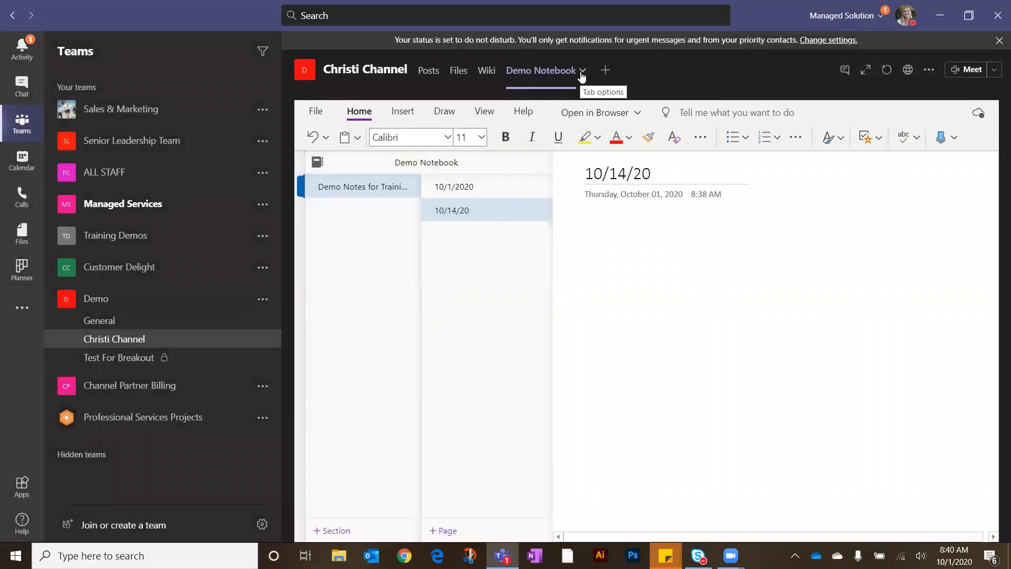
left_click(581, 73)
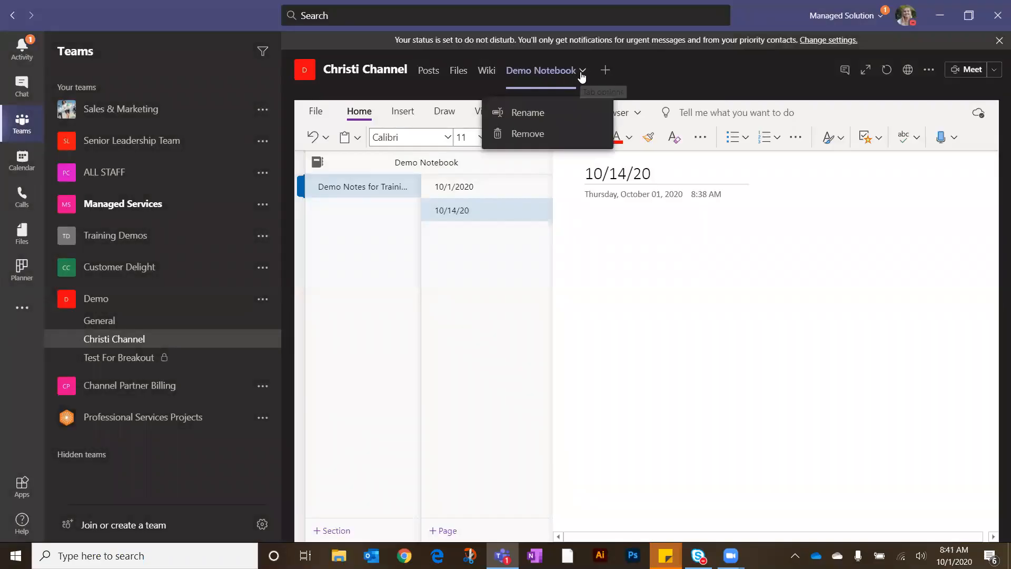
left_click(509, 112)
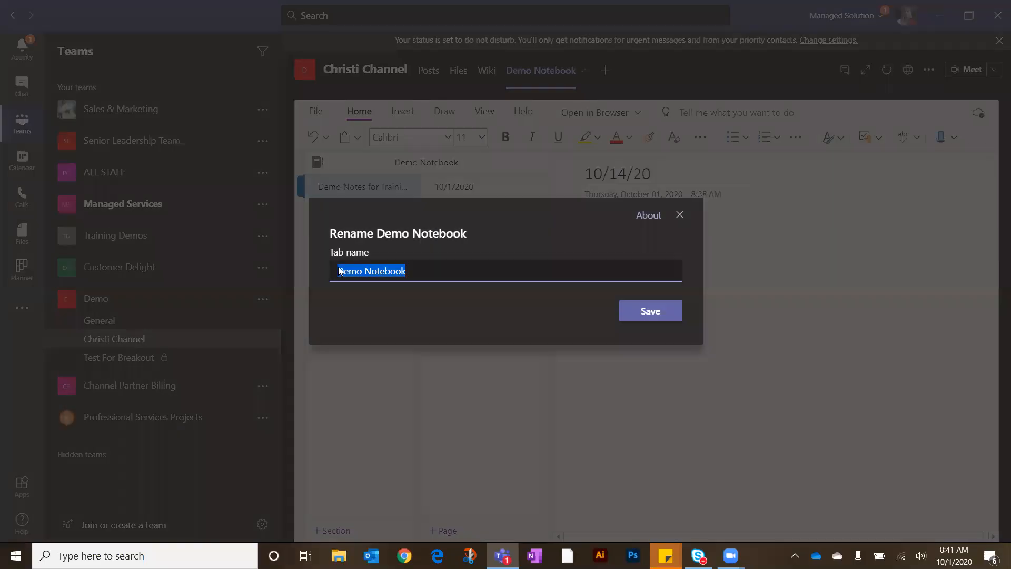
type("M")
key("BackSpace")
type("Meeting Notes")
left_click(647, 311)
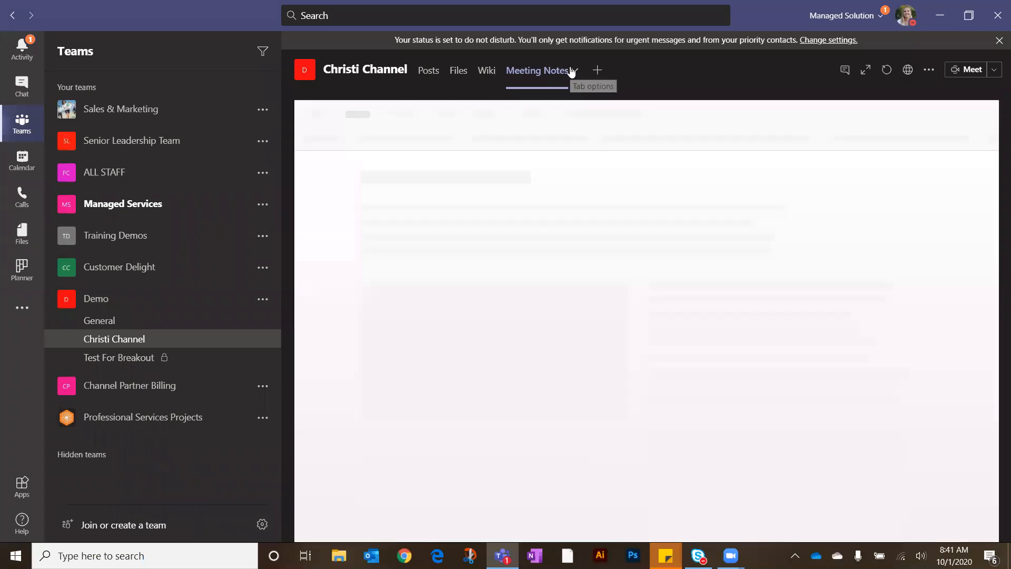
left_click(572, 70)
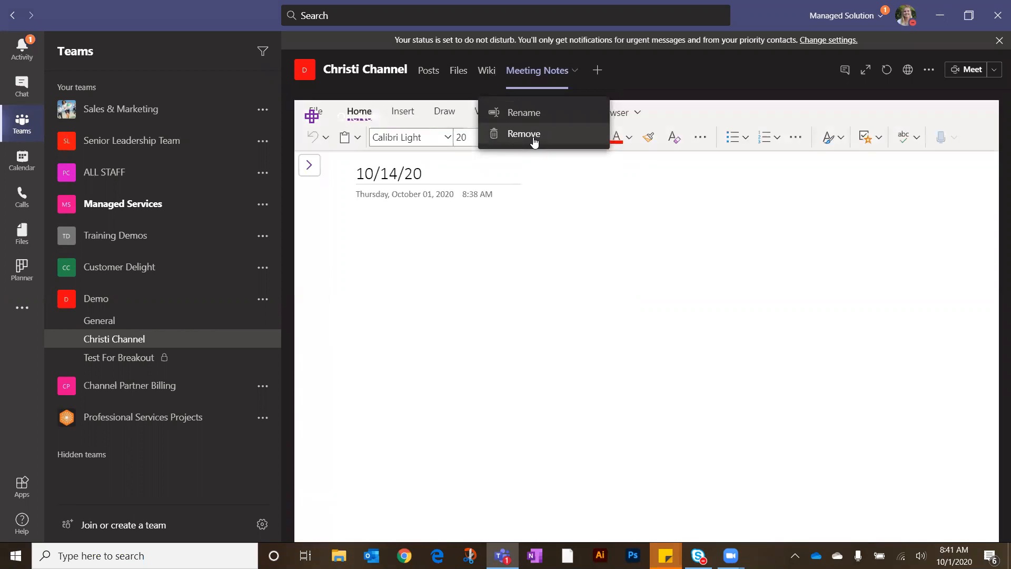
left_click(584, 242)
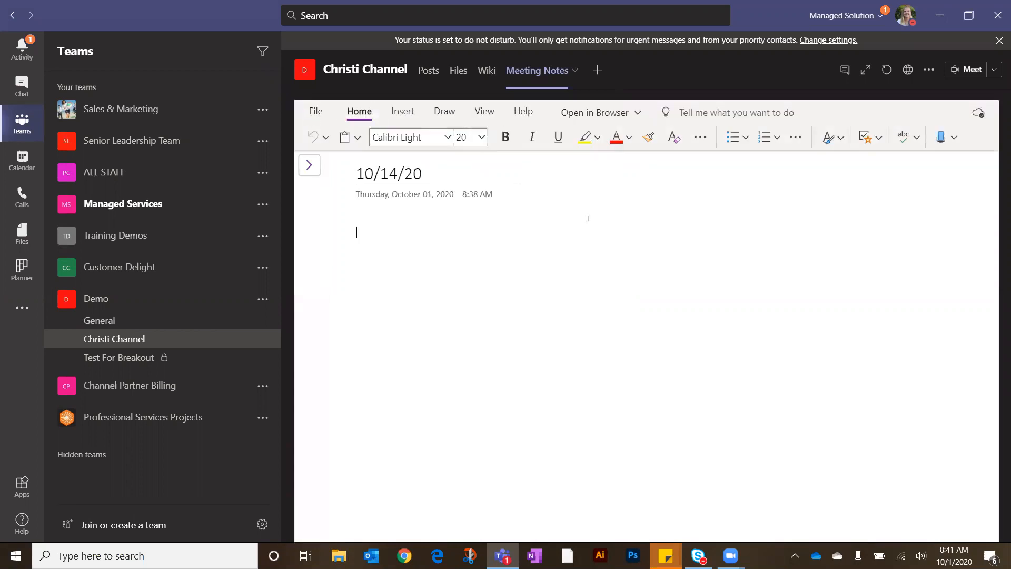
Step: Add an Excel tab to the channel using a workbook from the Demo team's General folder, keeping the post to the channel enabled
left_click(598, 72)
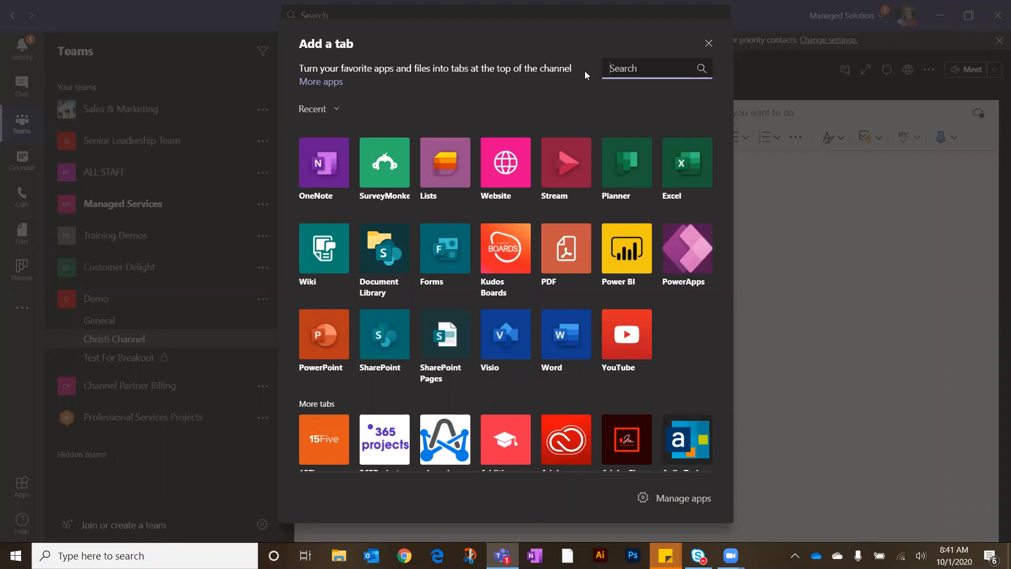
left_click(692, 158)
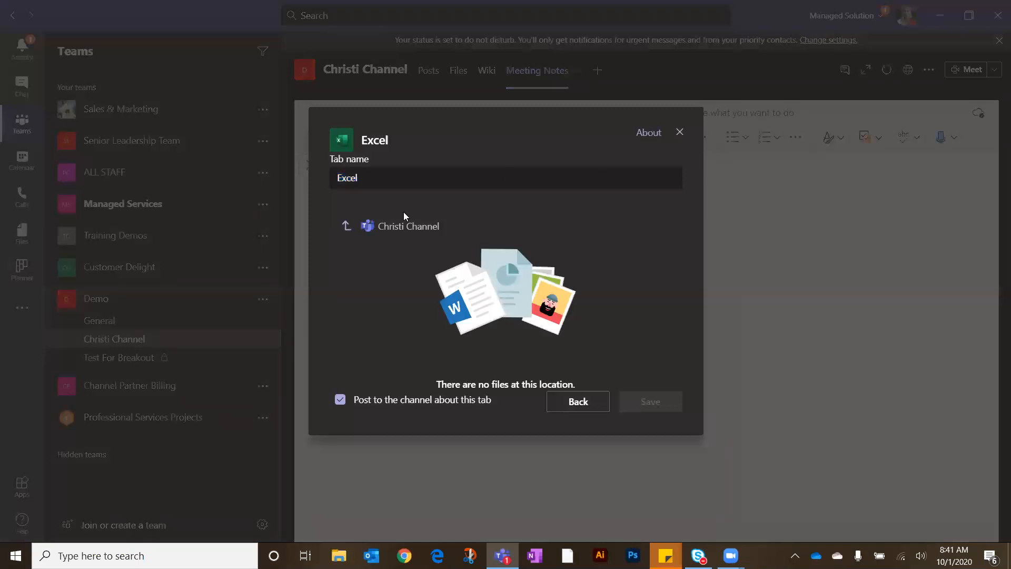
left_click(345, 226)
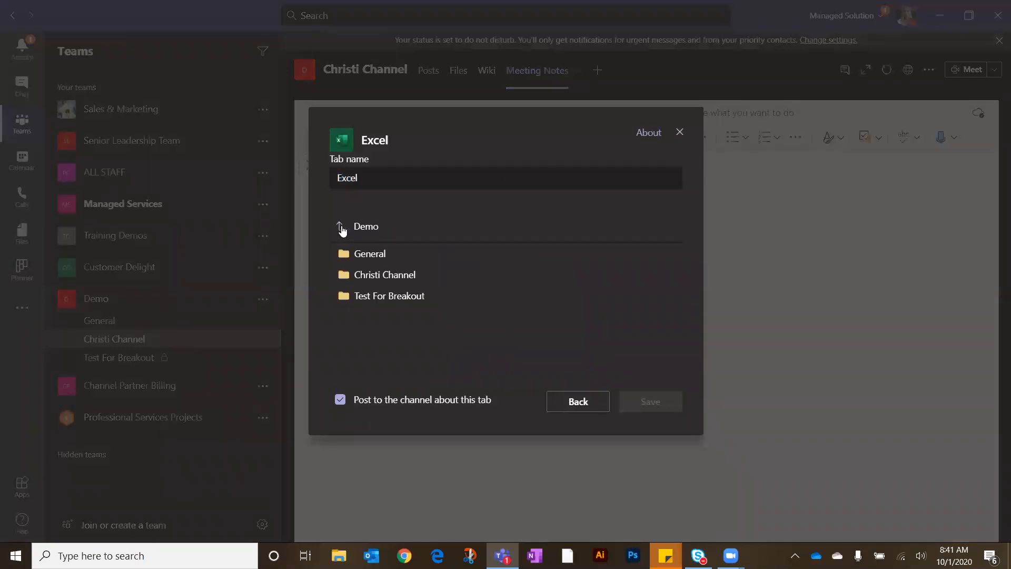
left_click(403, 299)
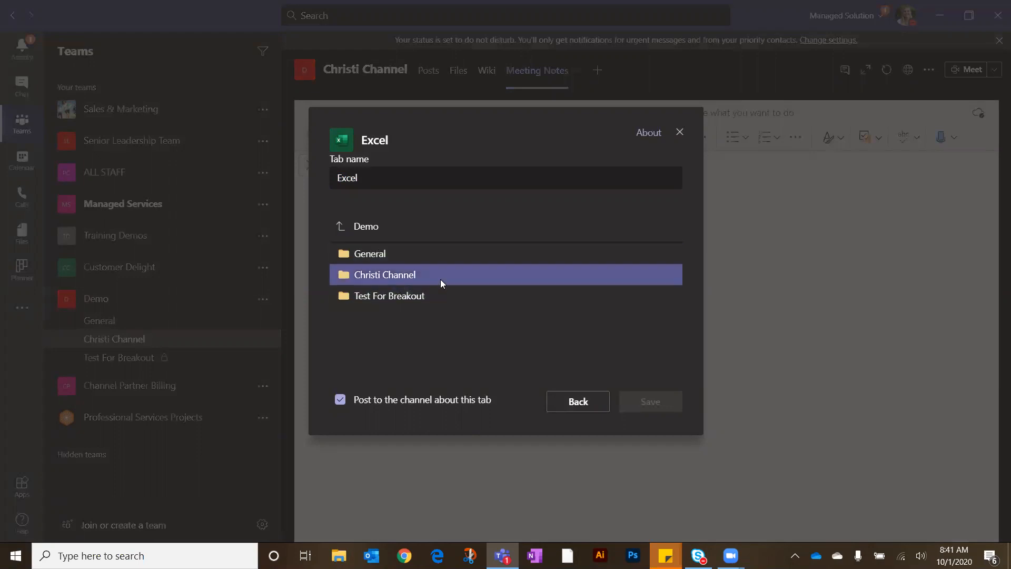
left_click(372, 254)
left_click(419, 262)
left_click(656, 406)
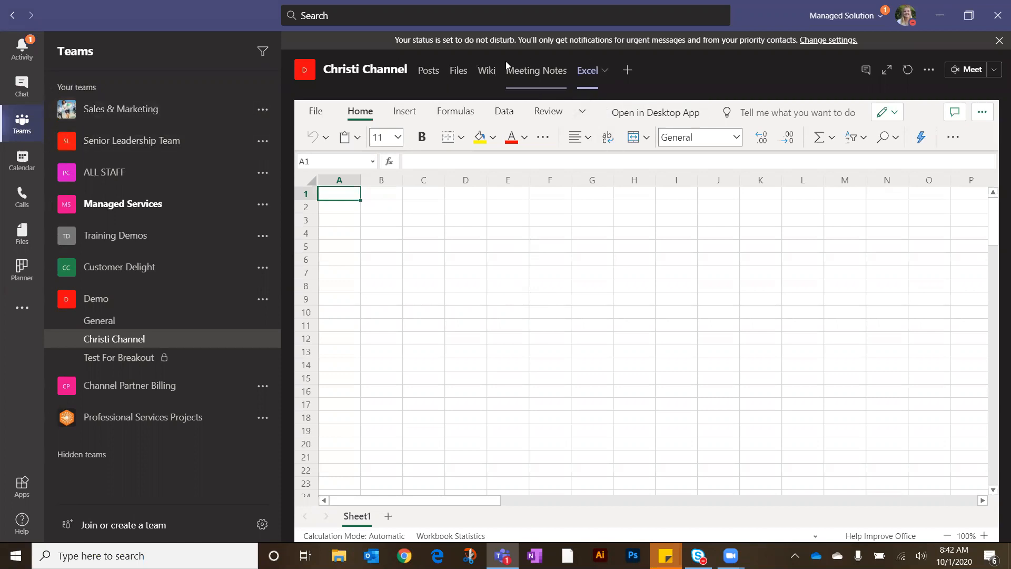
Step: Rename the channel's Excel tab to "Dates"
left_click(604, 71)
left_click(589, 132)
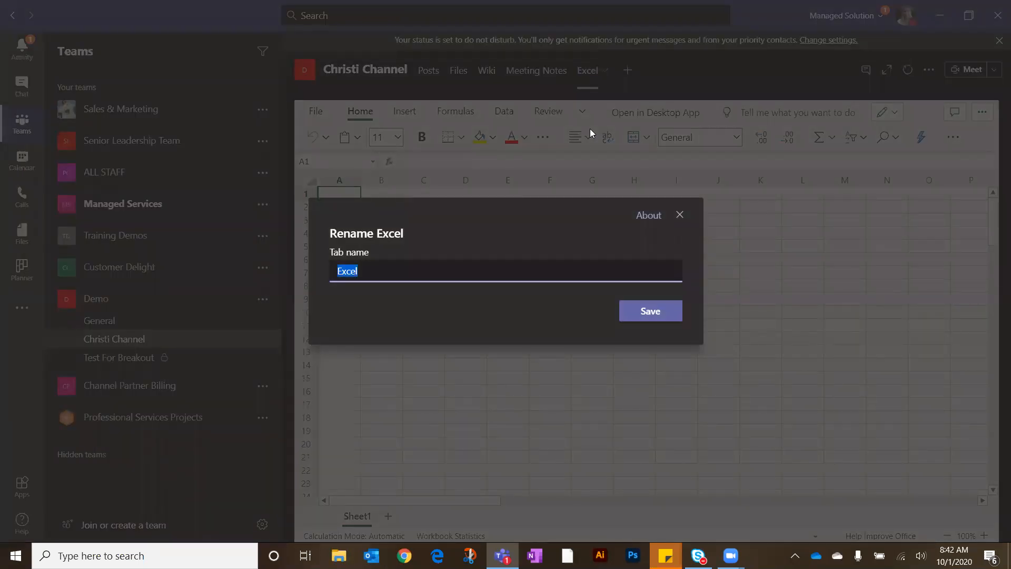
type("Dates")
left_click(651, 311)
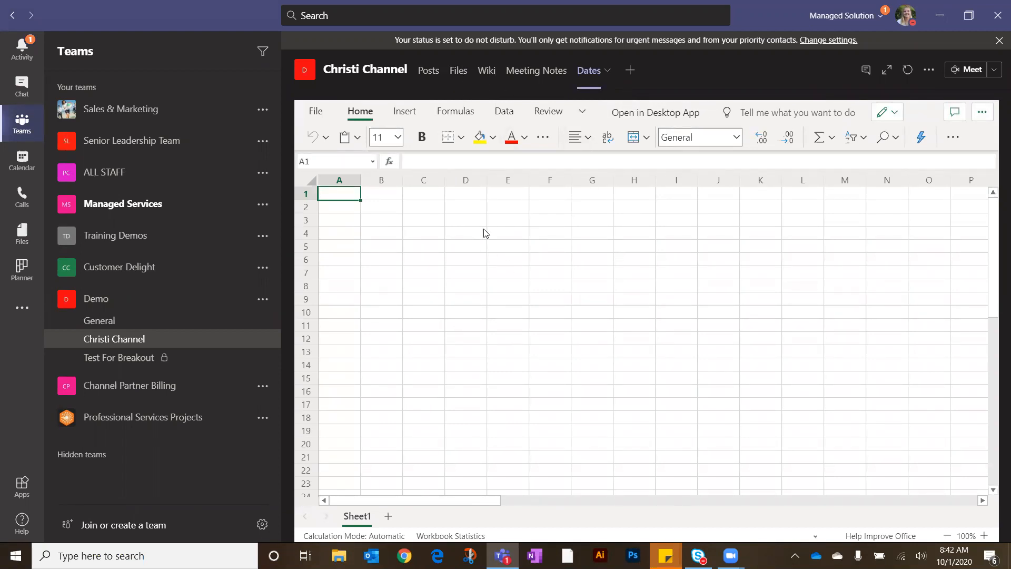
Step: Look over the blank workbook and the channel's posts about the new tabs, and open the notebook through its posted link
left_click(467, 207)
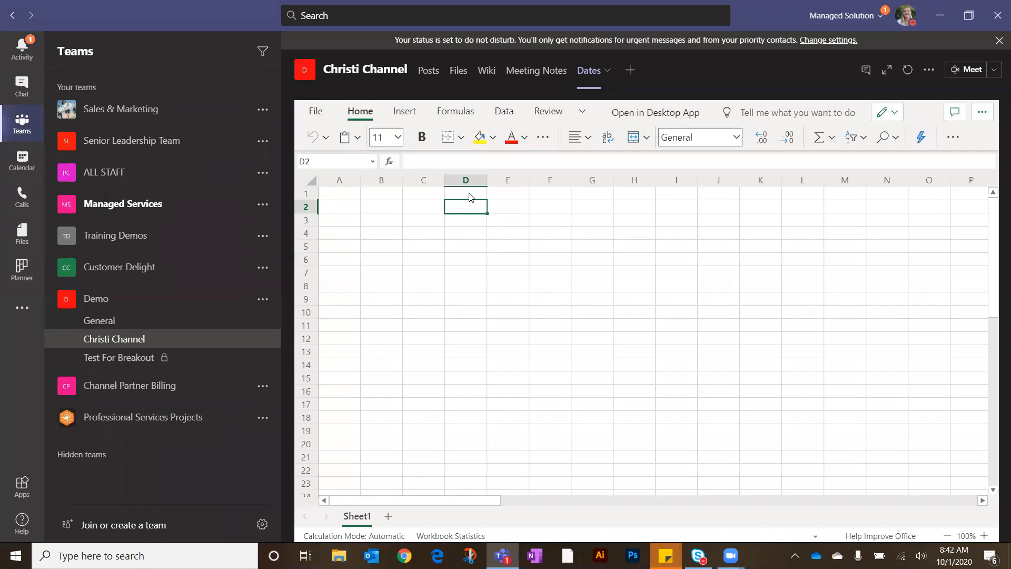
left_click(545, 207)
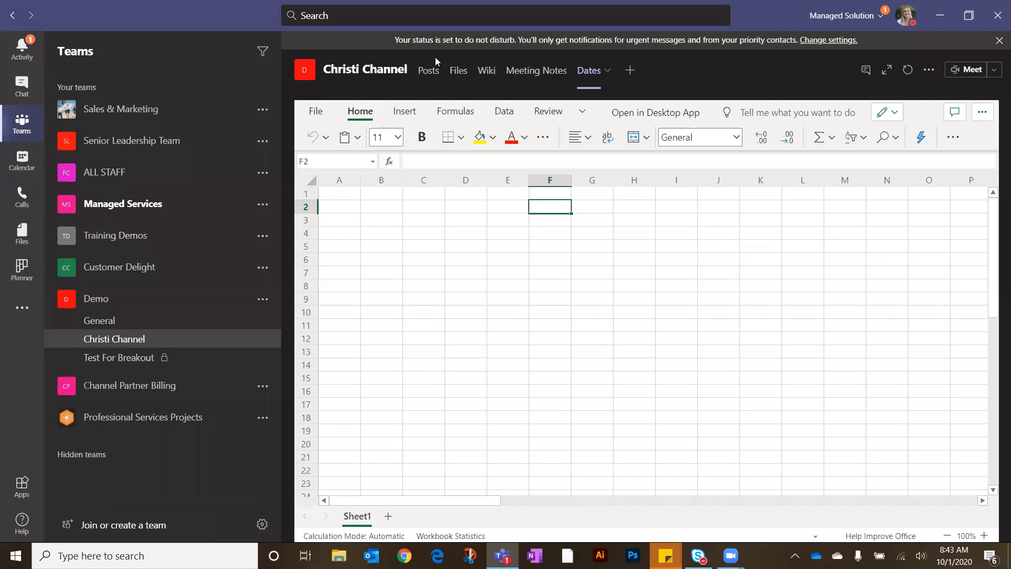
left_click(420, 73)
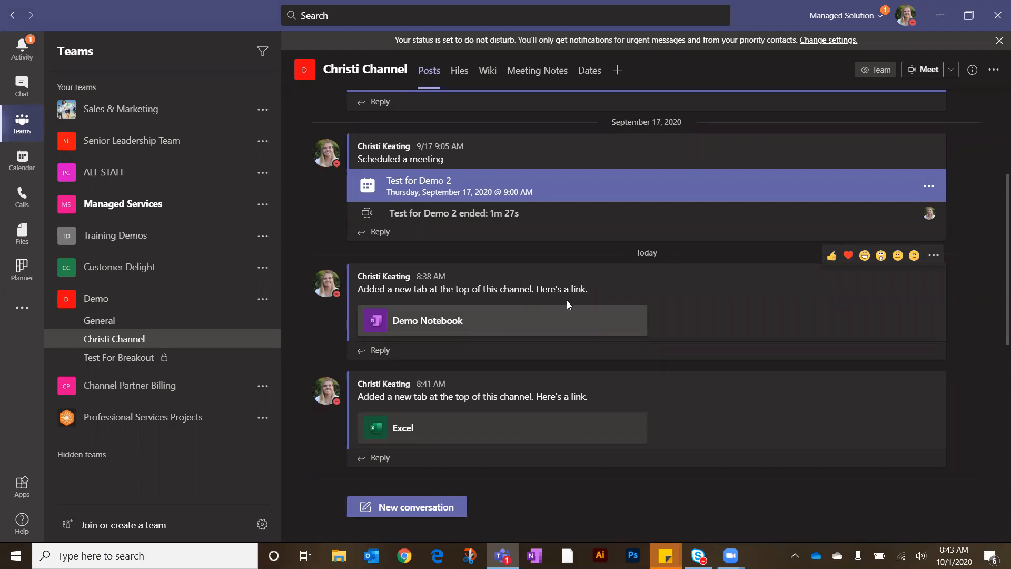
left_click(439, 327)
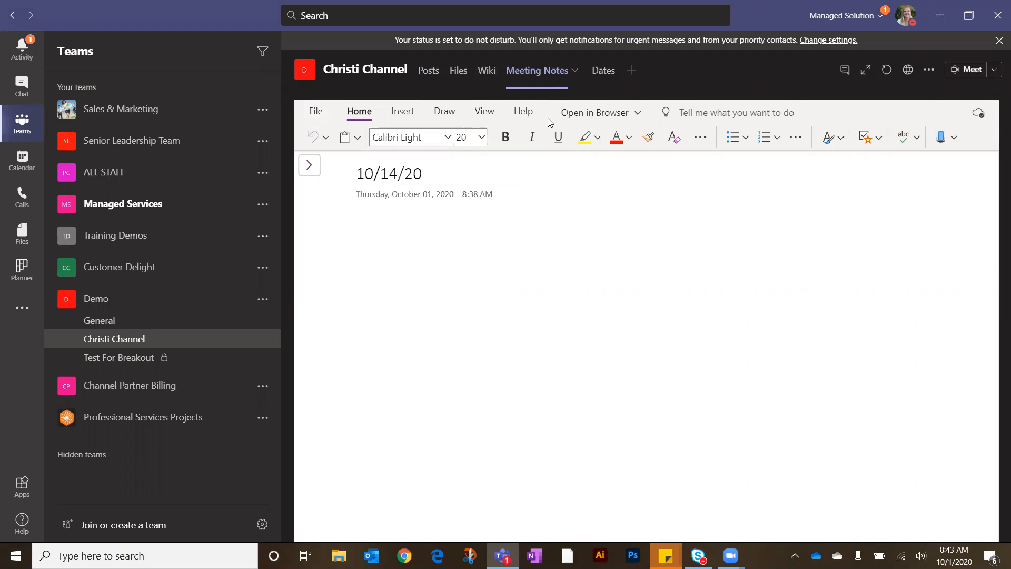
Step: Add a Planner tab with a new plan named "Team Tasks" to the channel, without posting about it
left_click(634, 69)
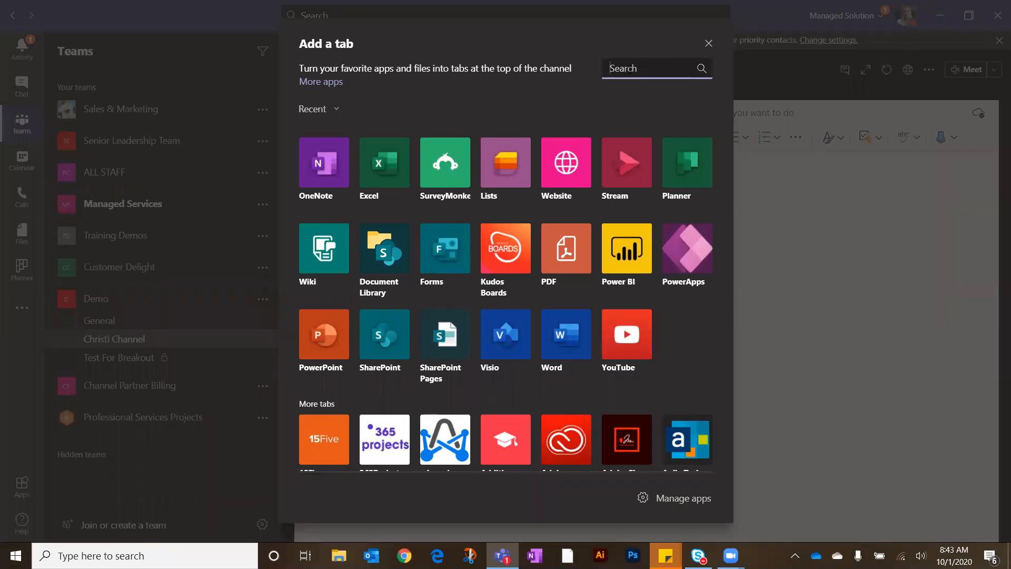
left_click(676, 179)
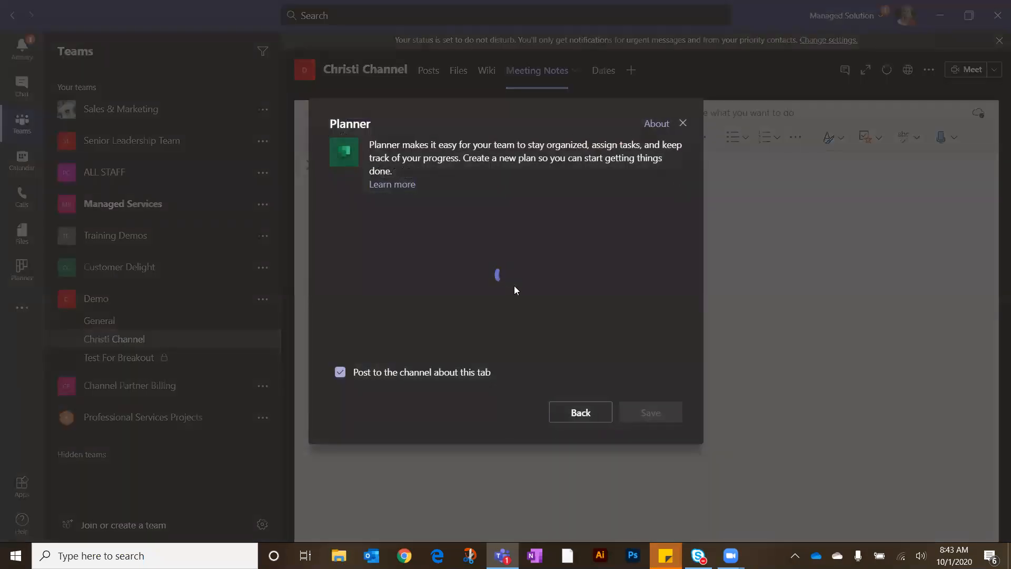
left_click(341, 373)
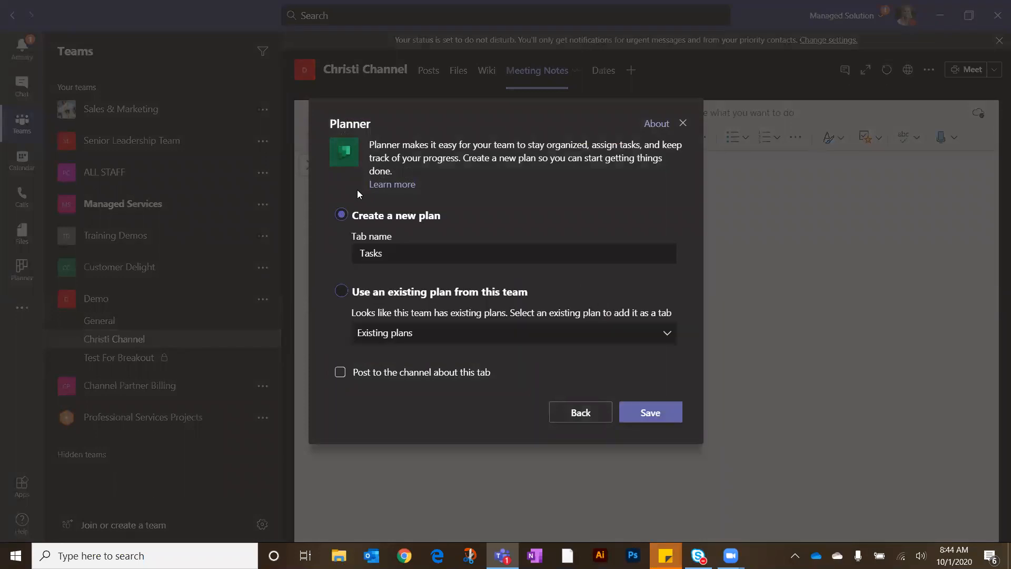
double_click(371, 253)
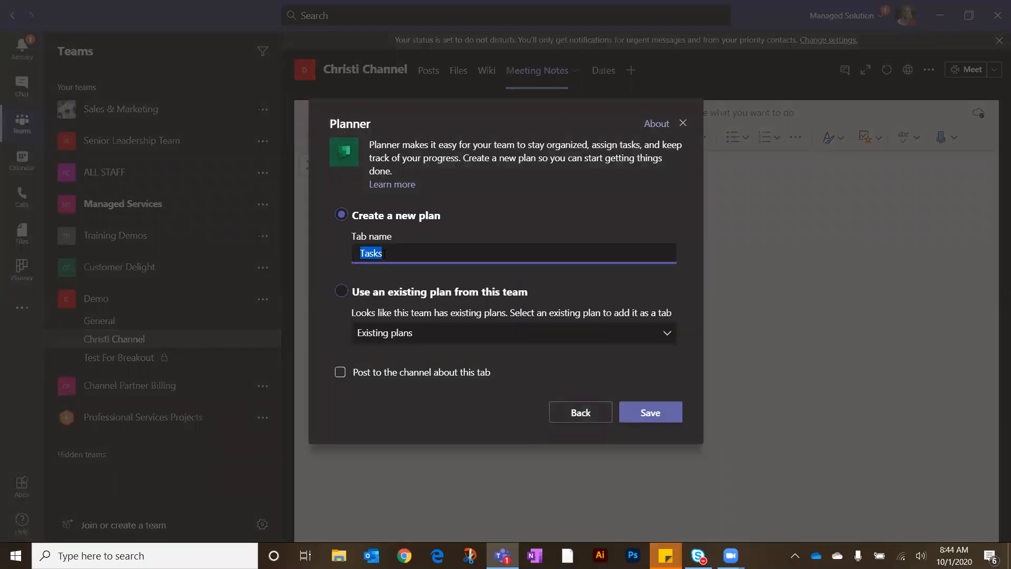
type("T")
type("Takss")
key("BackSpace")
key("BackSpace")
key("BackSpace")
type("sks")
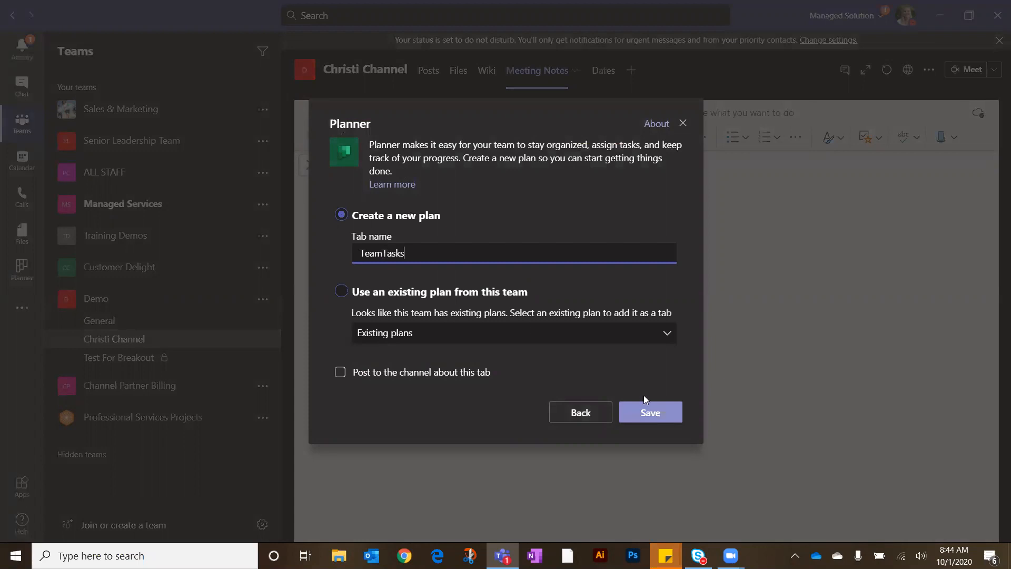
left_click(661, 419)
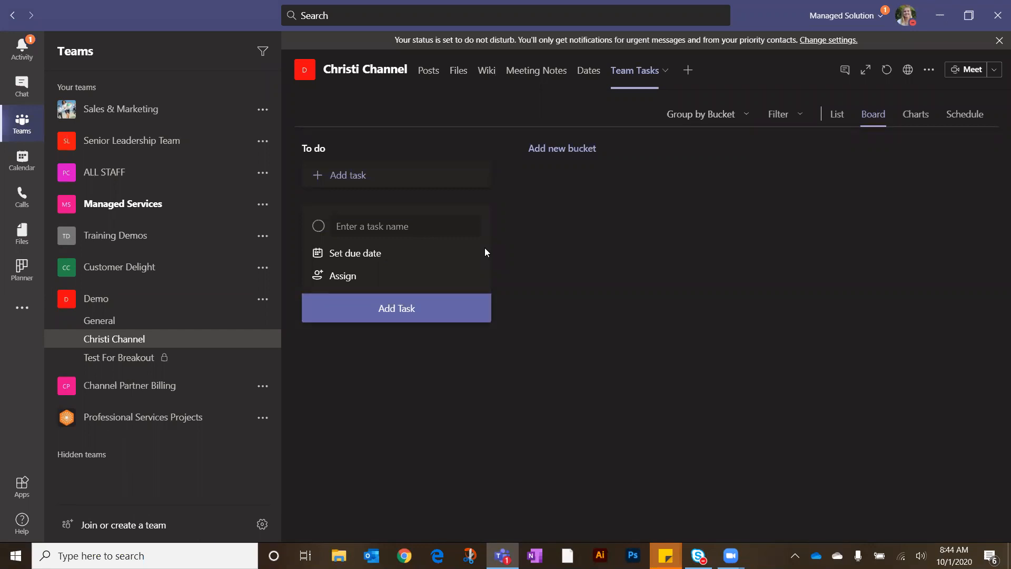
Step: Fill in a new To do task named "Demo tasks" with a due date of October 16, 2020
left_click(387, 229)
type("Demo task")
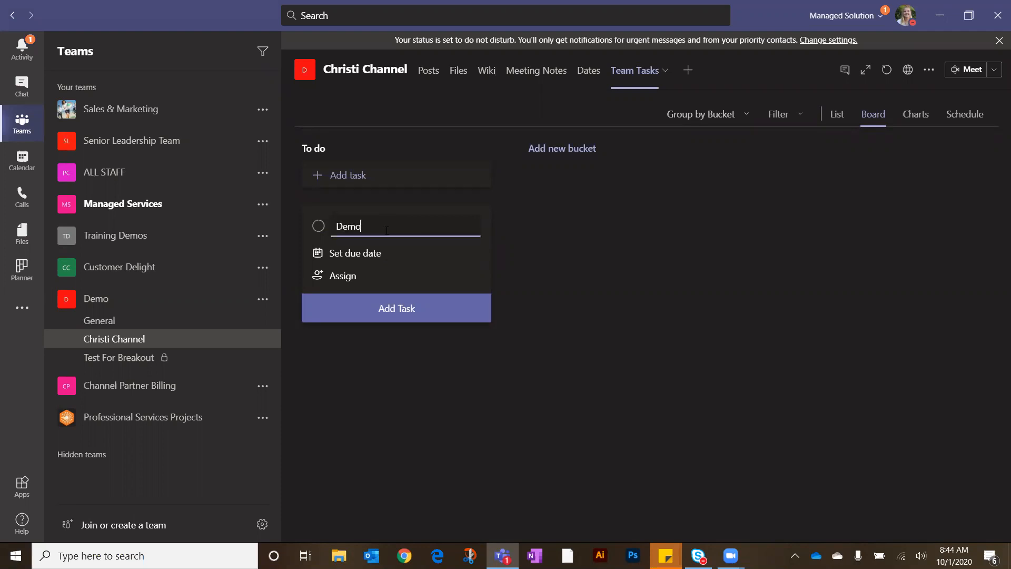
key("BackSpace")
type("ks")
left_click(373, 262)
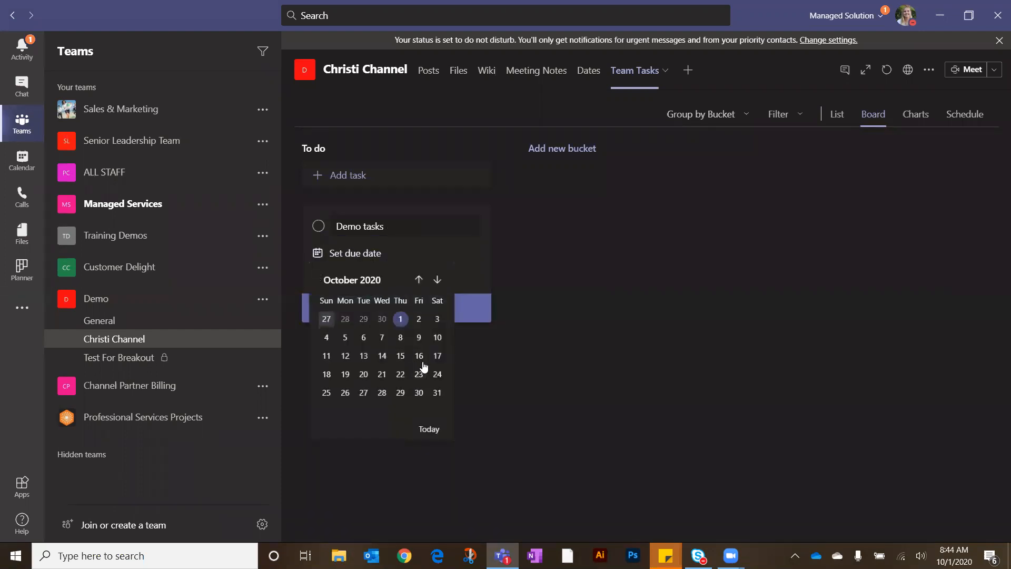
left_click(419, 356)
Step: Assign the Demo tasks entry to two team members and add it to the To do bucket
left_click(353, 283)
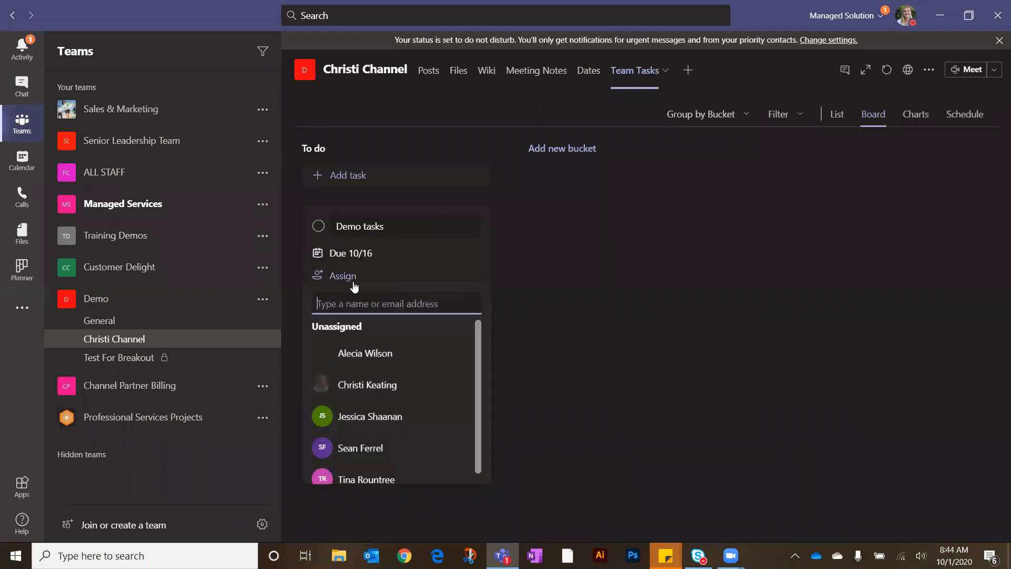
left_click(388, 386)
left_click(368, 307)
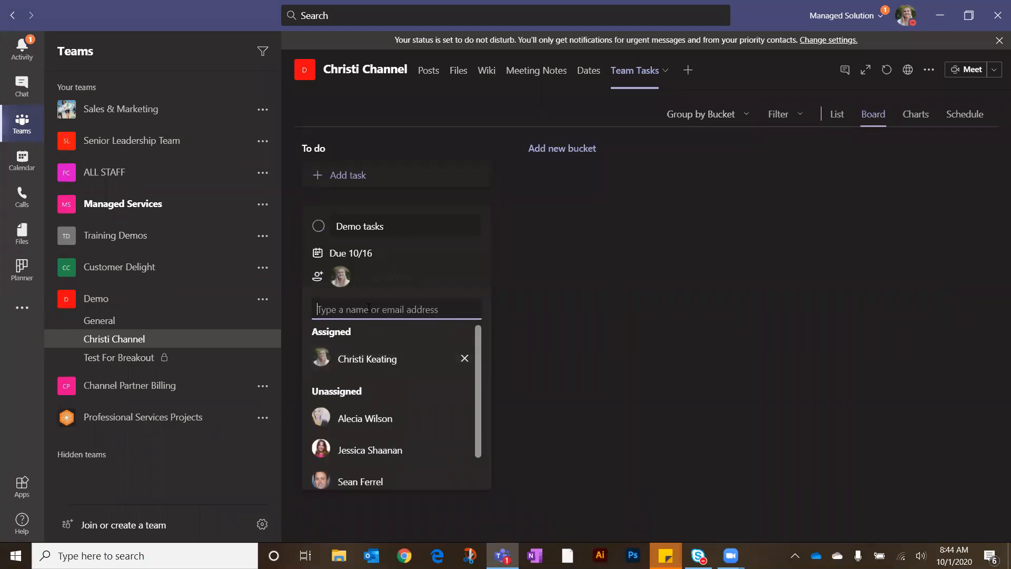
left_click(400, 452)
left_click(497, 264)
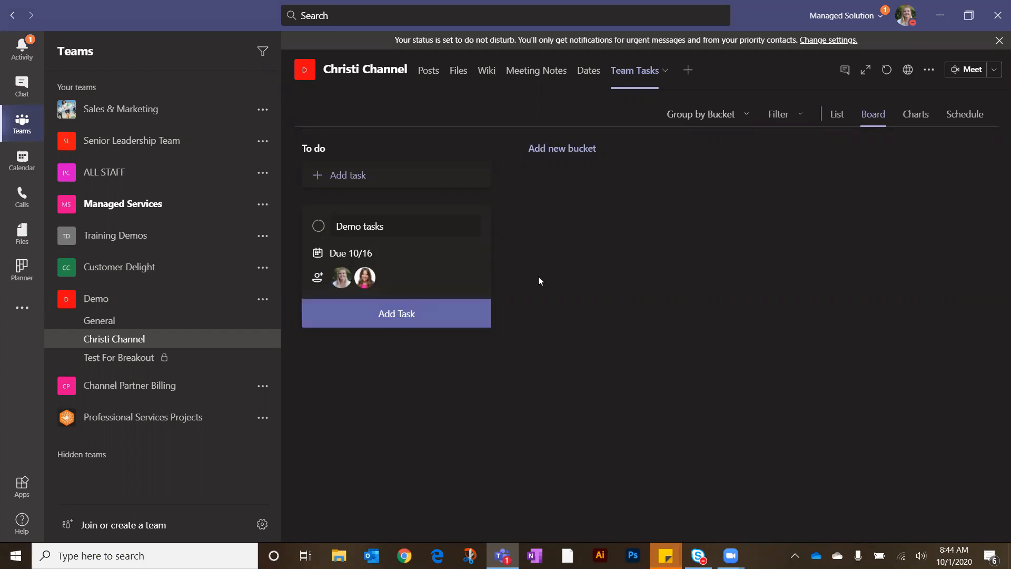
left_click(440, 314)
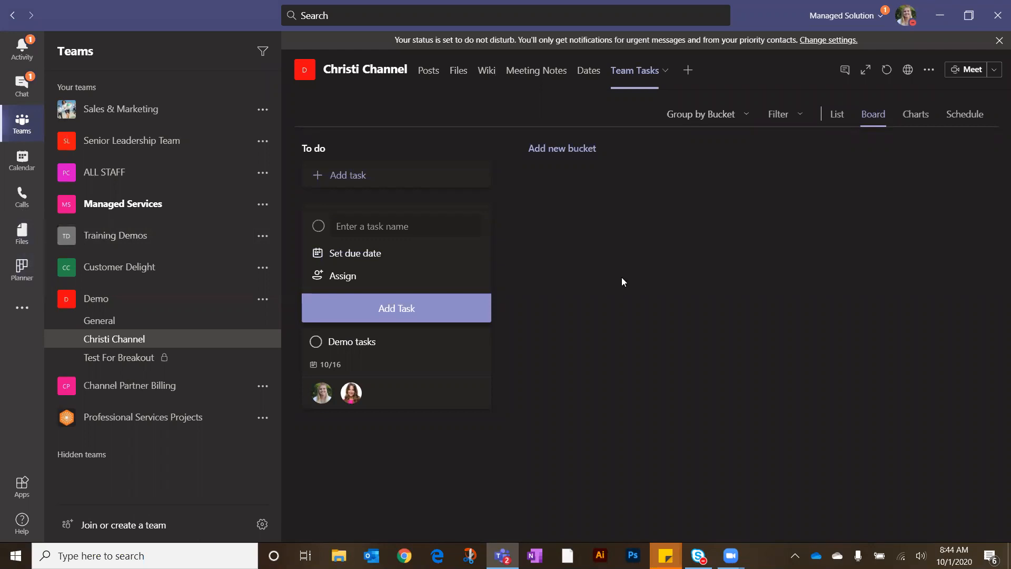
Step: Add a new bucket named "In progress" to the Team Tasks board
left_click(554, 149)
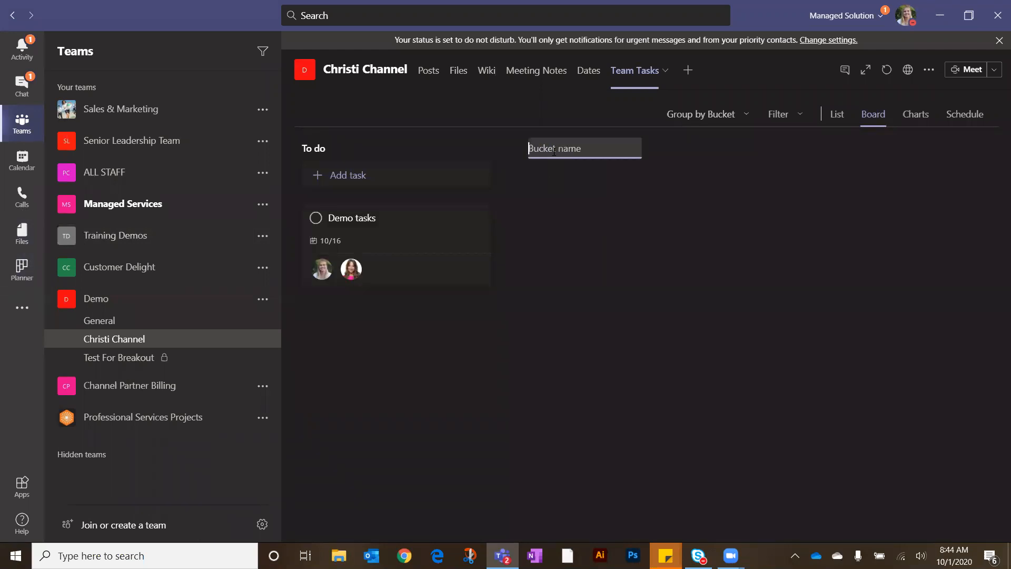
type("In progress")
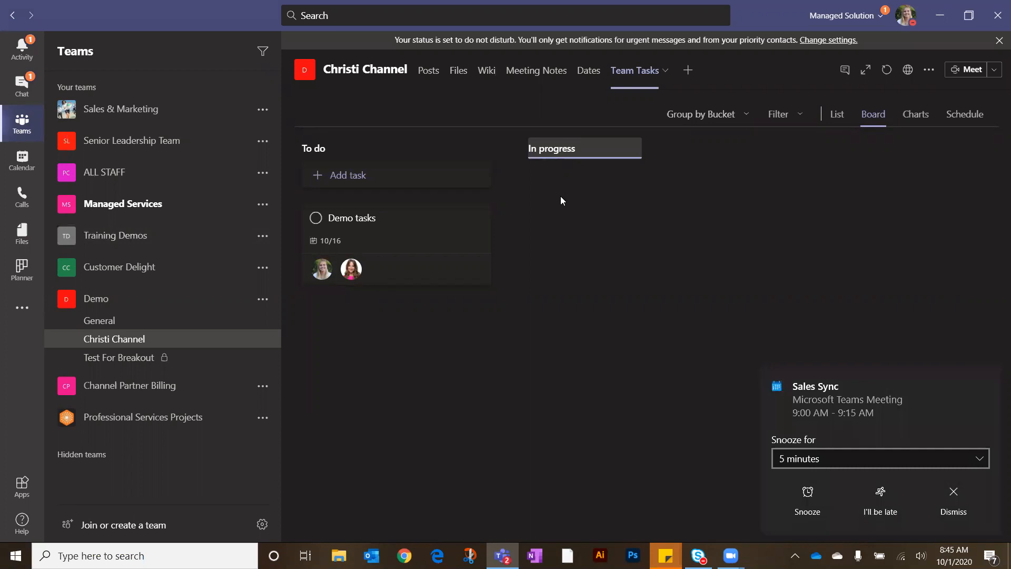
key("Return")
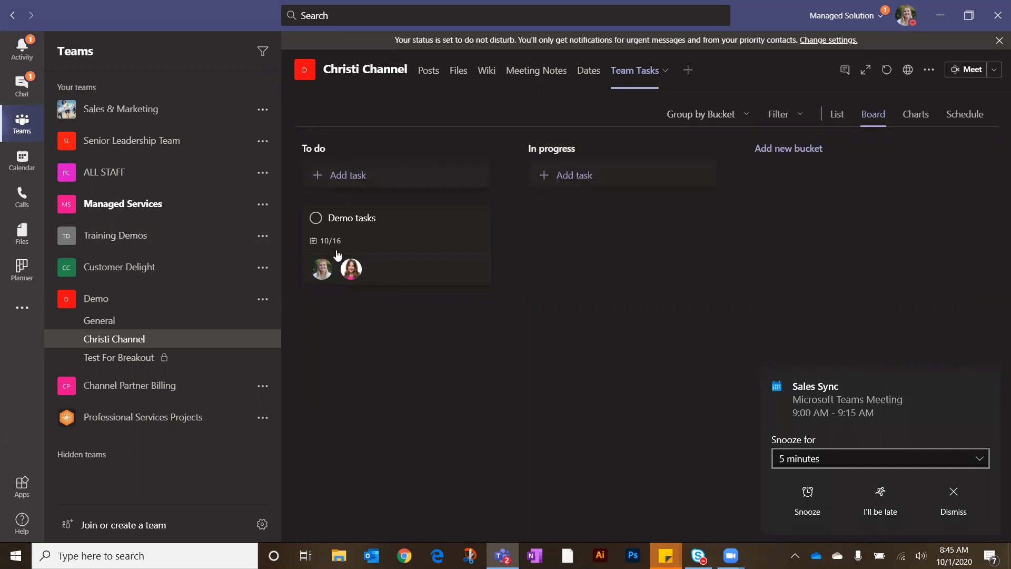
Step: Move the Demo tasks entry from the To do bucket to the In progress bucket
left_click_drag(350, 246, 592, 190)
left_click(367, 218)
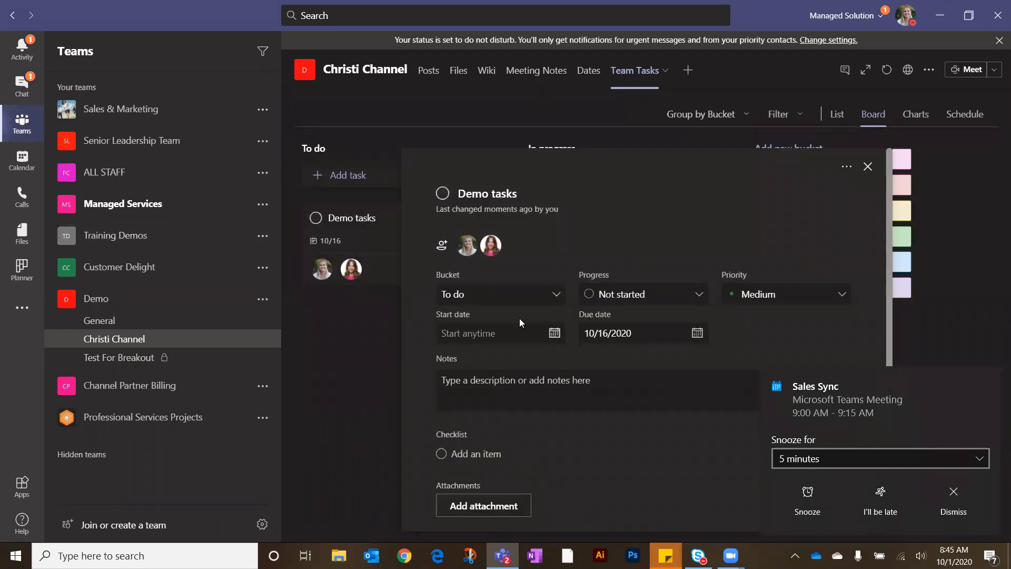
left_click(487, 299)
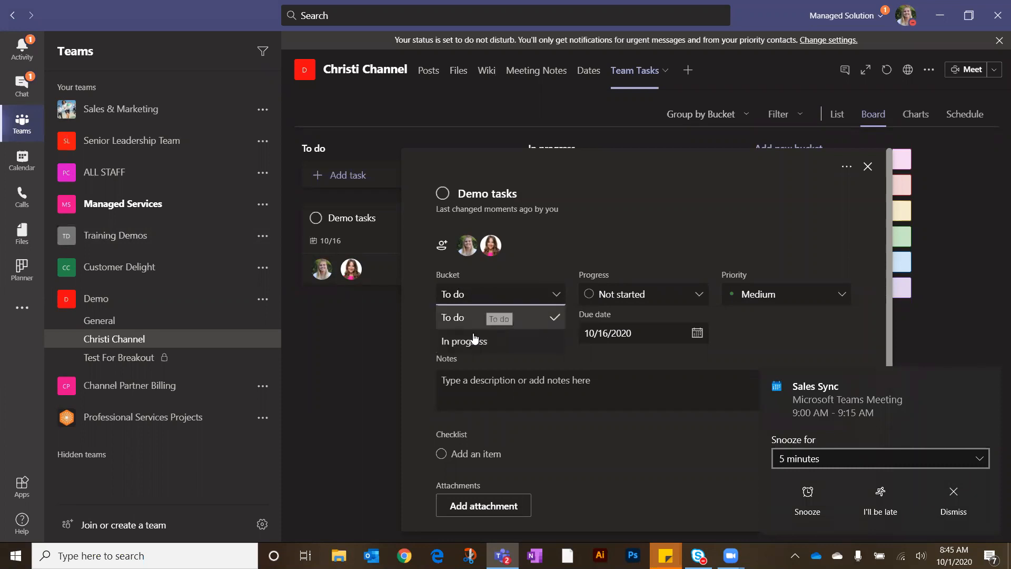
left_click(459, 341)
left_click(370, 364)
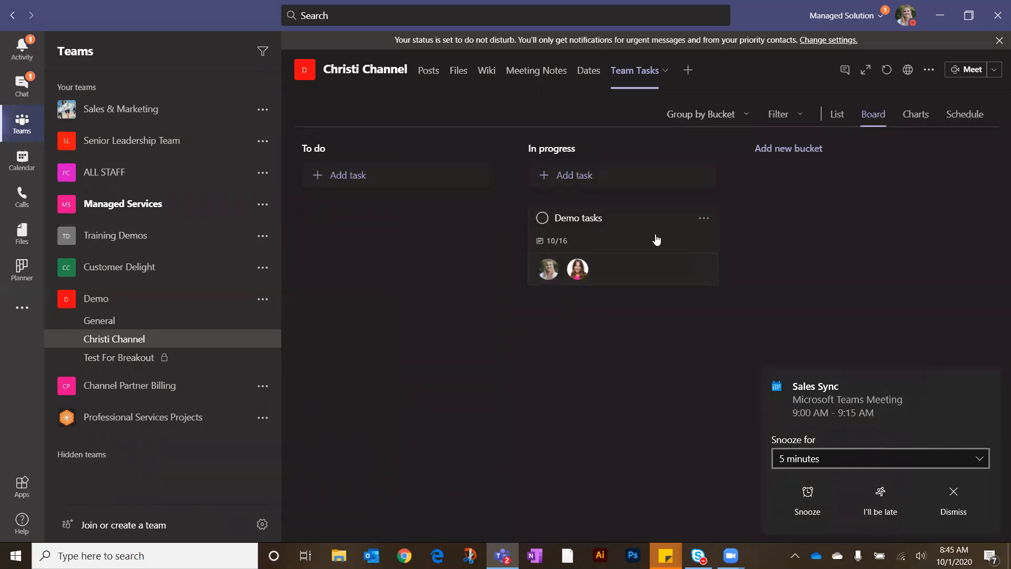
Step: Add a note to the Demo tasks entry asking a team member to send the associated Excel file
left_click(617, 218)
scroll(564, 356, "down", 1)
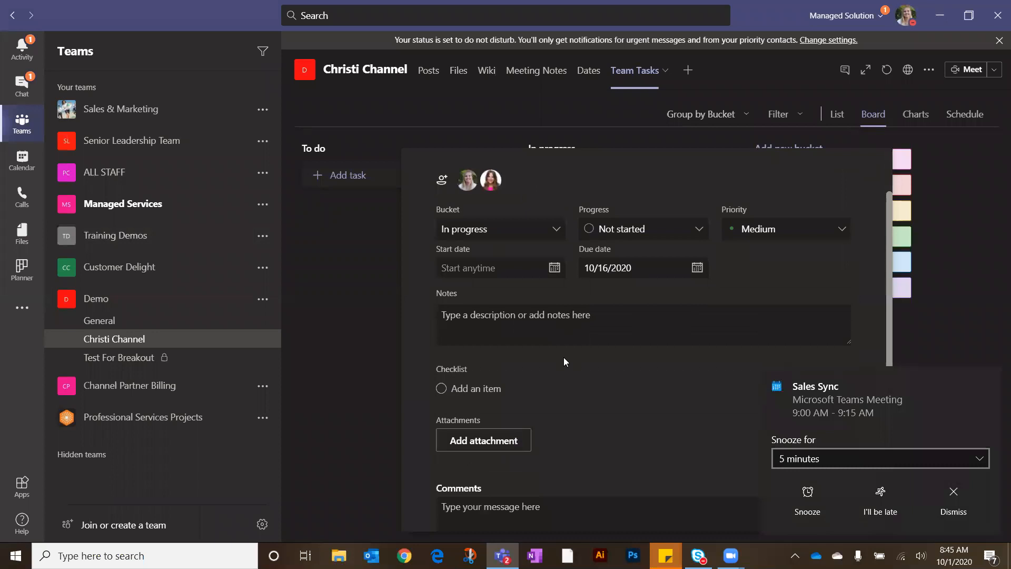
left_click(485, 314)
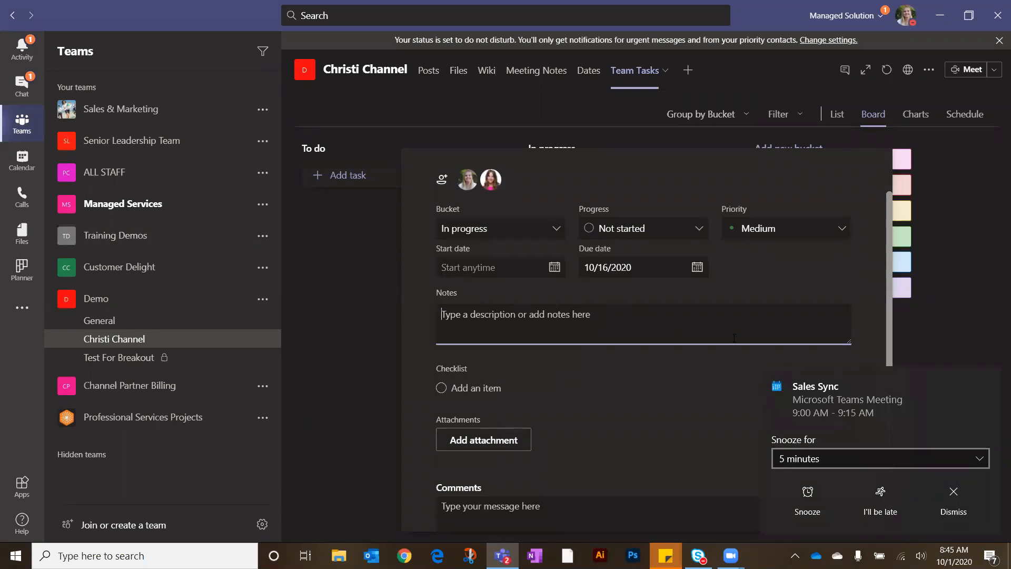
type("Jessica can")
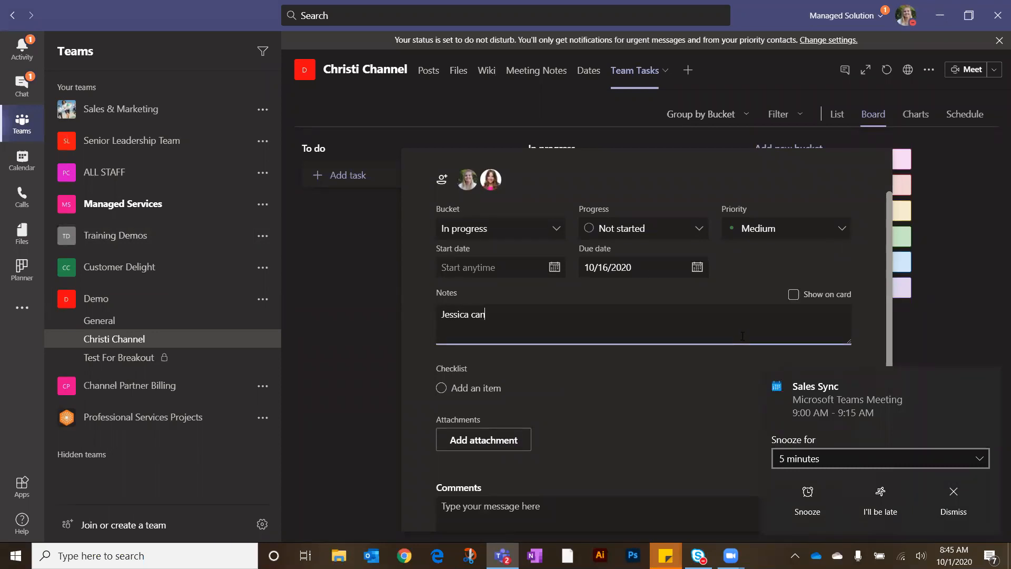
type(" you send the excel file associated w")
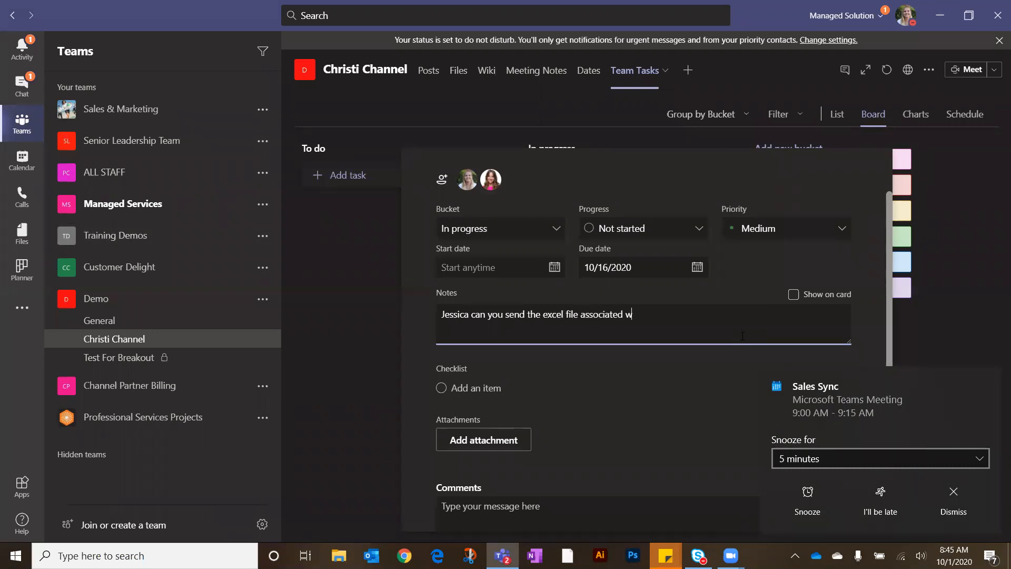
type(" this?")
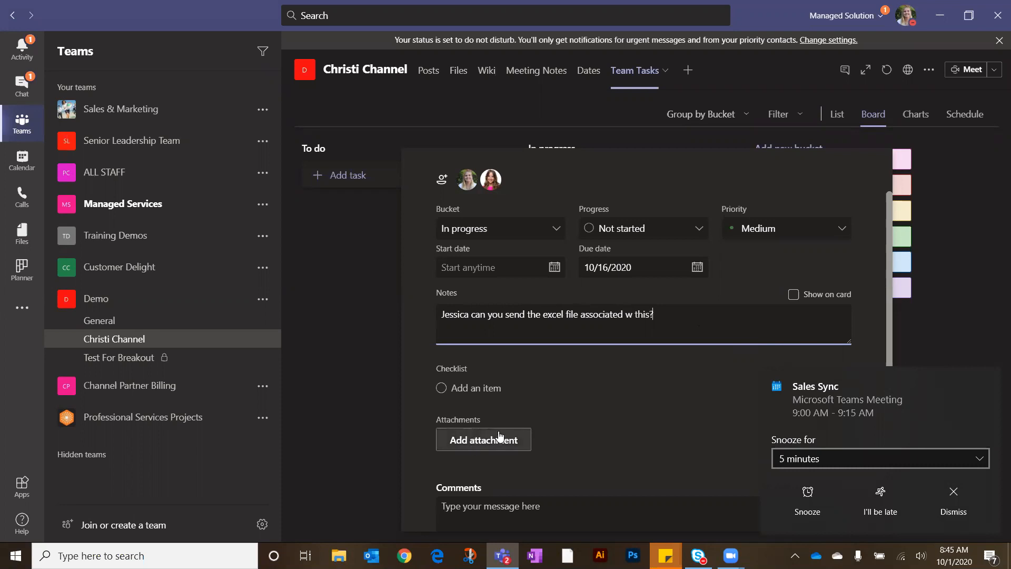
scroll(495, 384, "down", 2)
left_click(492, 392)
type("@")
left_click_drag(449, 377, 427, 382)
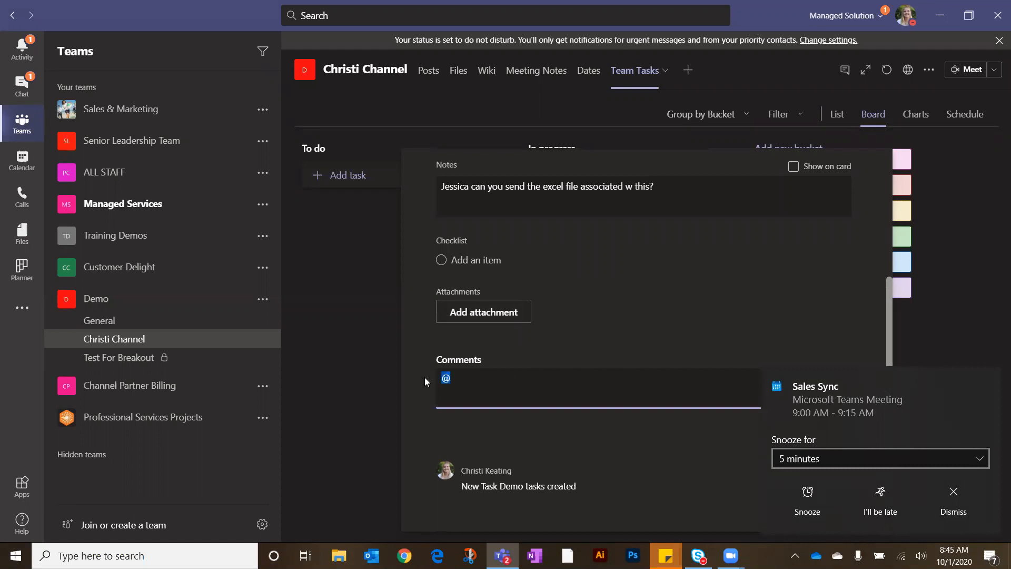
key("BackSpace")
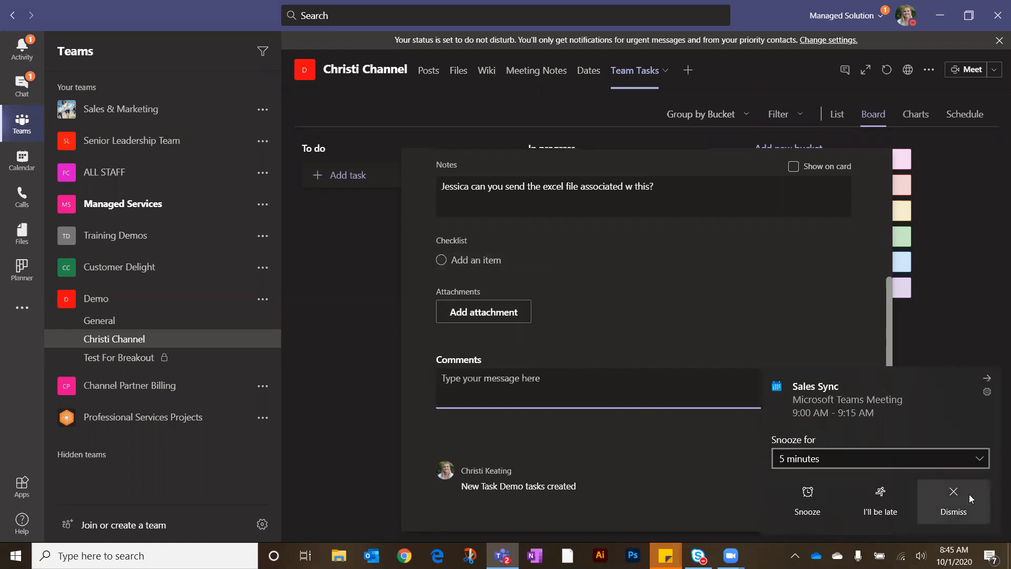
Step: Dismiss the Sales Sync meeting reminder and close the Demo tasks details
left_click(954, 494)
left_click(341, 276)
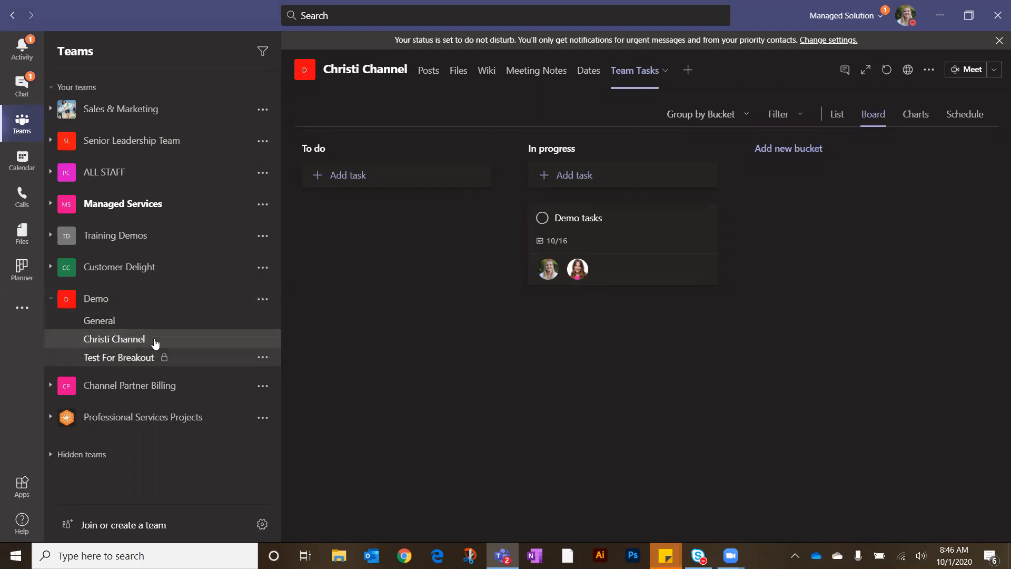
Step: Look over the Demo team's owners and members and the privacy options for a new channel, without creating one
left_click(265, 303)
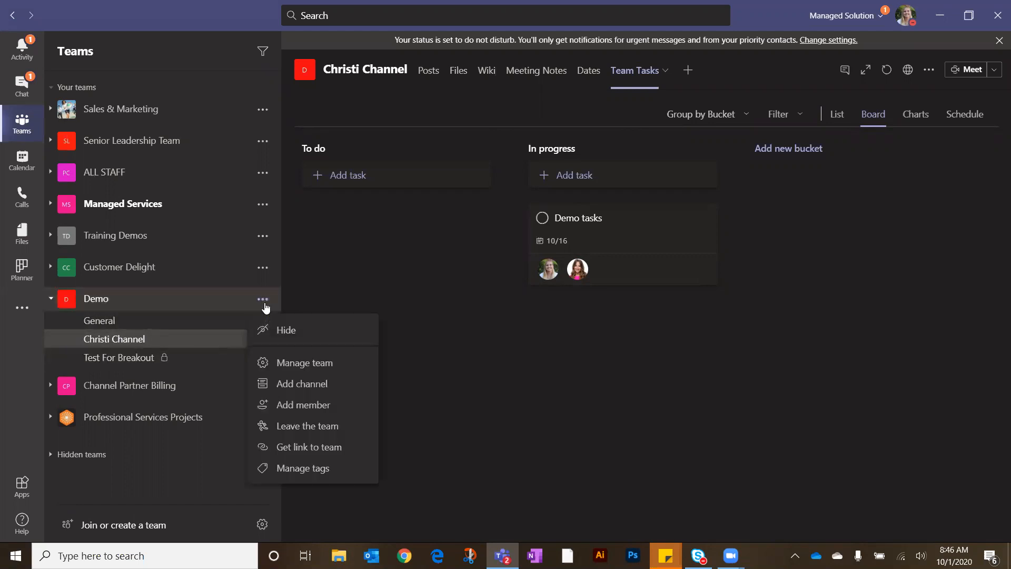
left_click(327, 363)
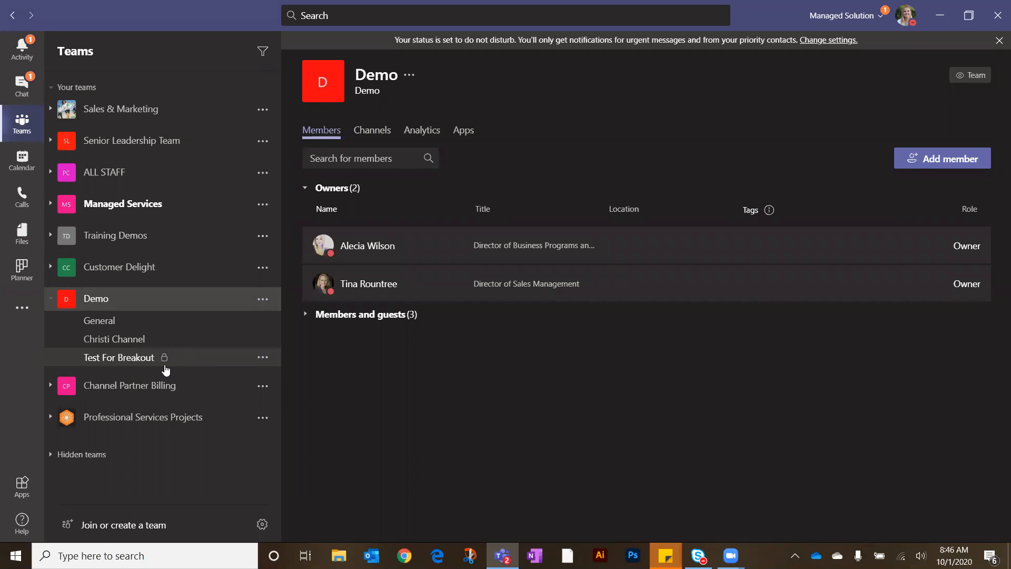
left_click(263, 299)
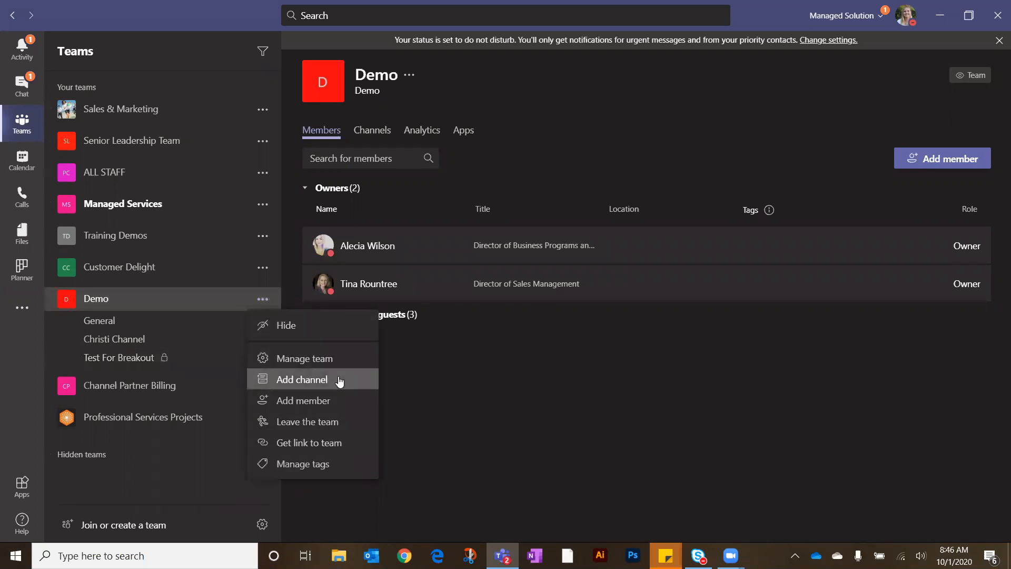
left_click(338, 378)
left_click(409, 321)
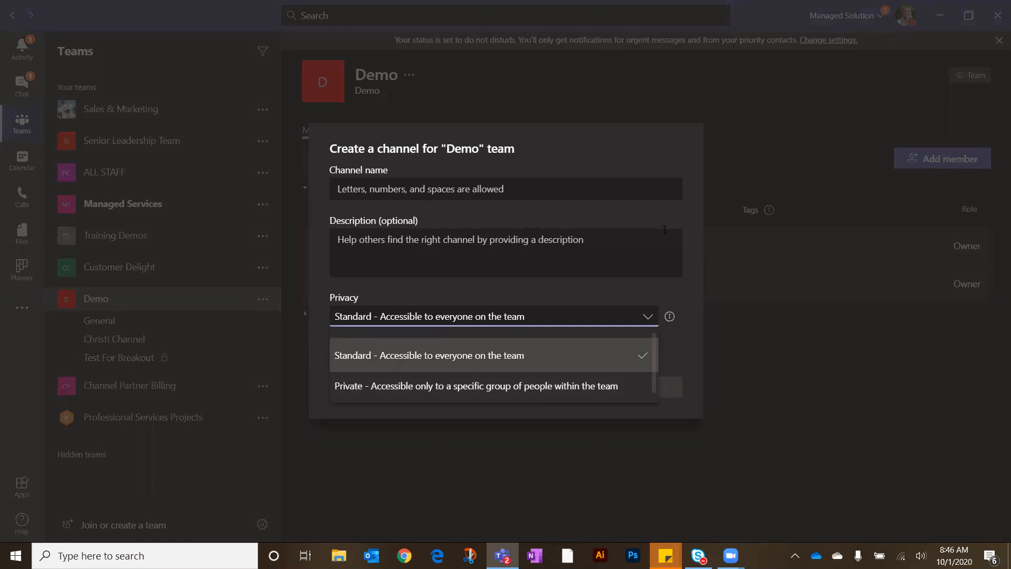
left_click(653, 303)
left_click(588, 393)
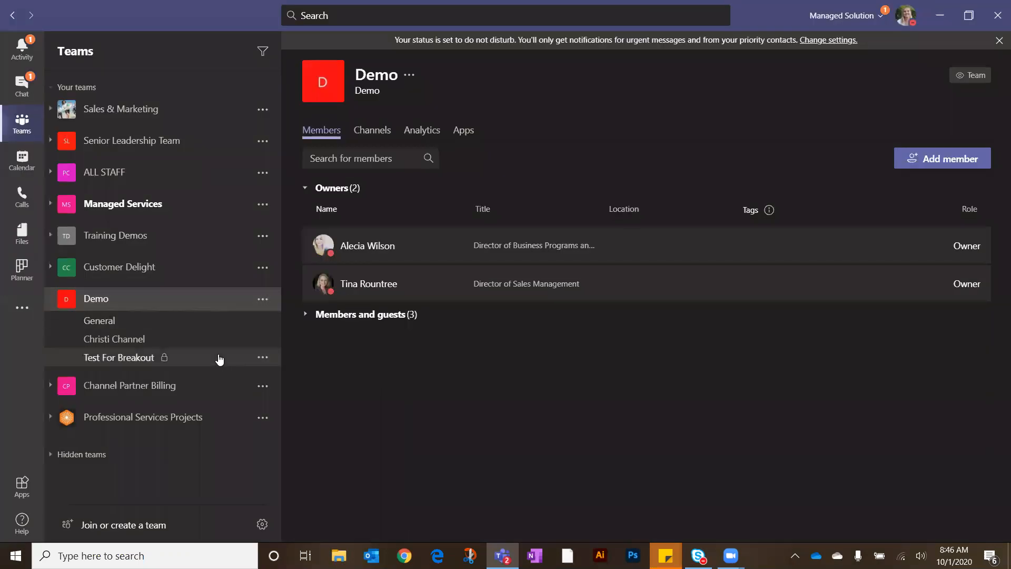
Step: Return to the Demo team channel that holds the Team Tasks tab and start a Website tab named "Microsoft Training"
left_click(178, 328)
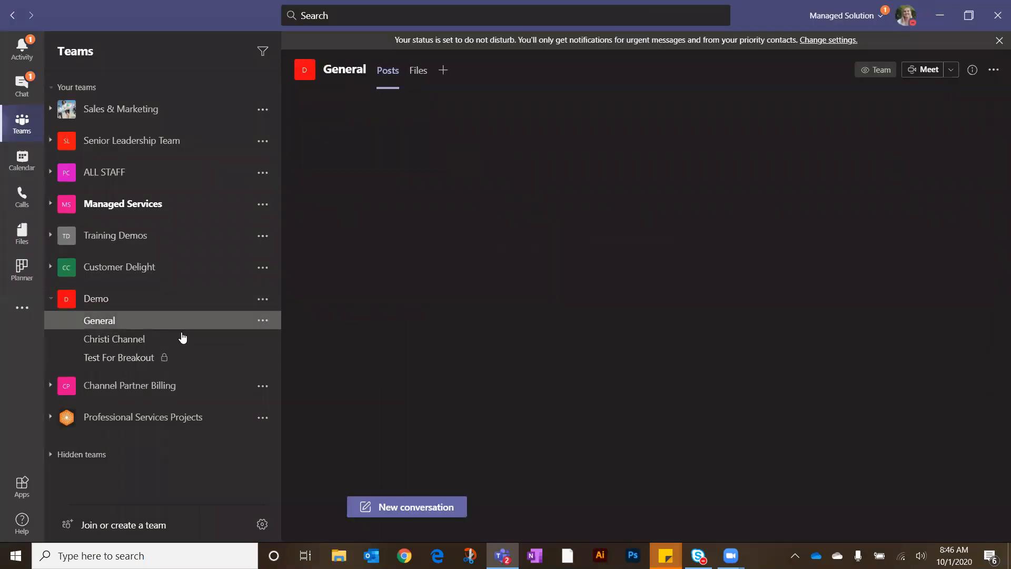
left_click(184, 344)
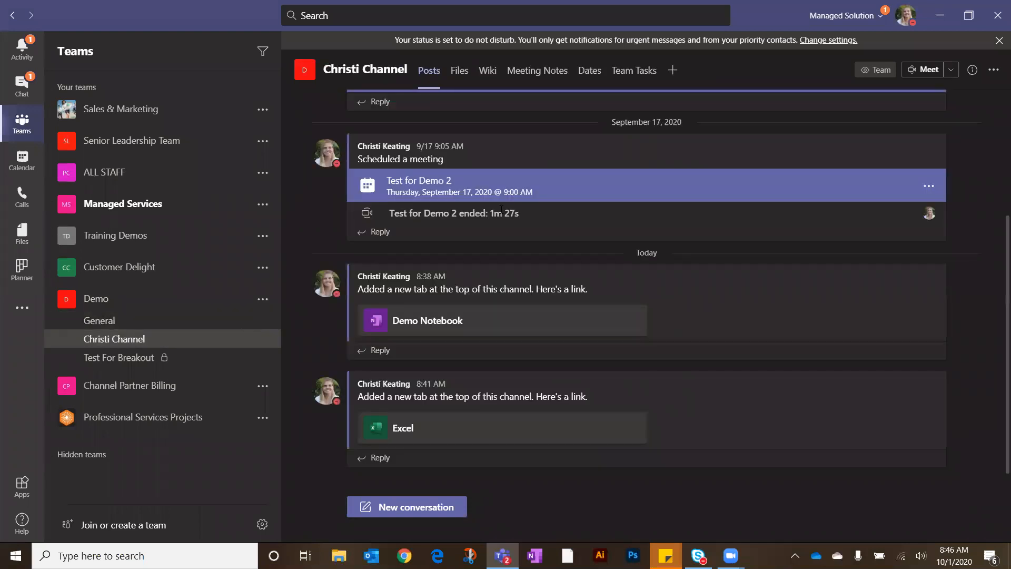
left_click(677, 81)
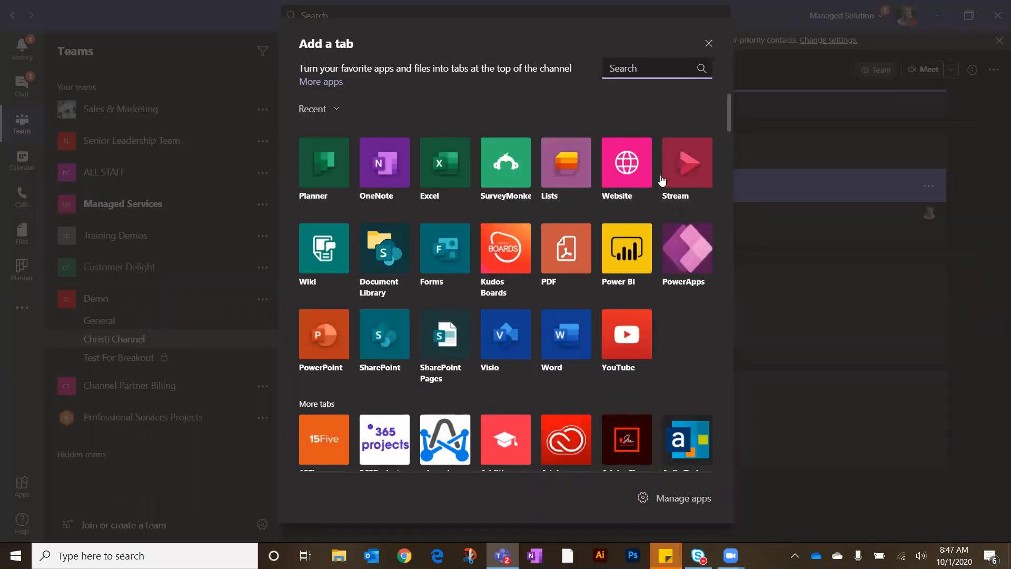
left_click(626, 163)
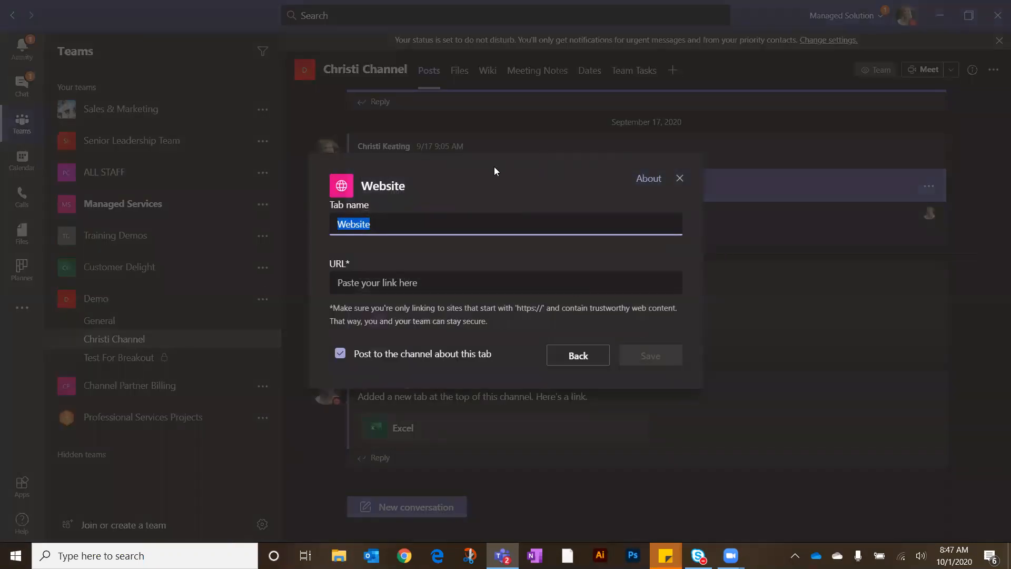
type("Microsoft Training")
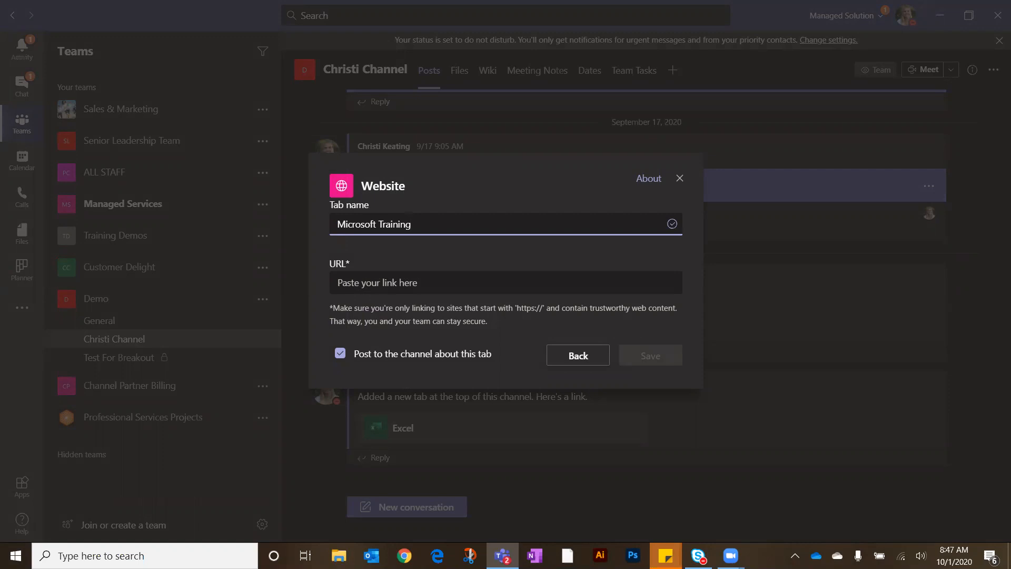
key("alt+Tab")
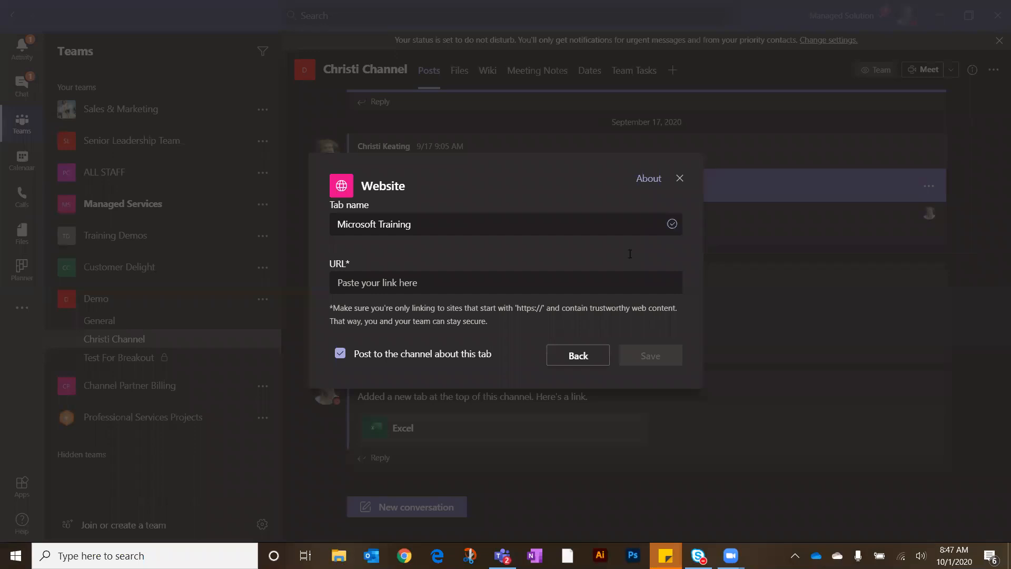
left_click(406, 284)
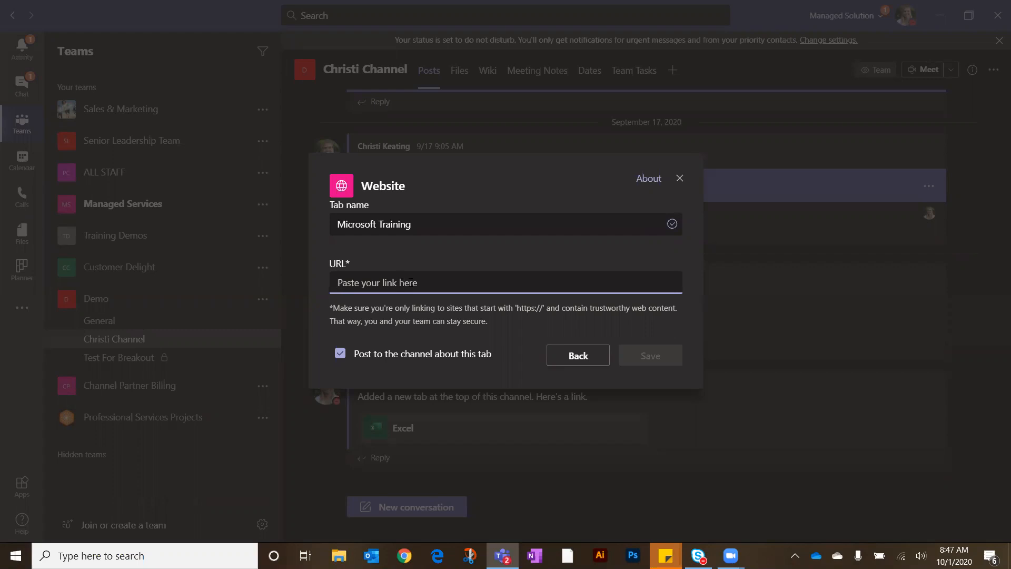
type("https://docs.microsoft.com/en-us/learn/")
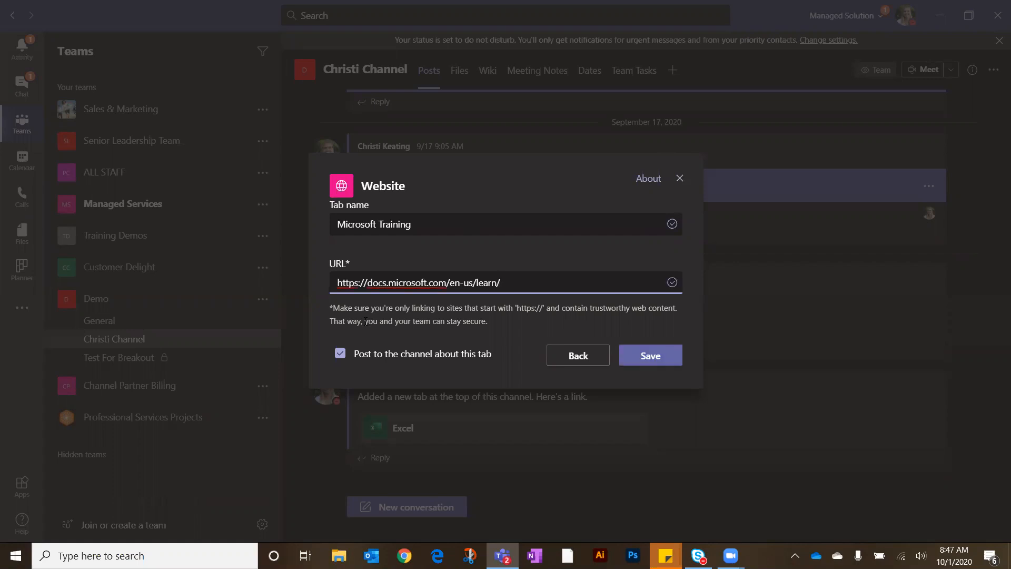
left_click(399, 357)
left_click(635, 352)
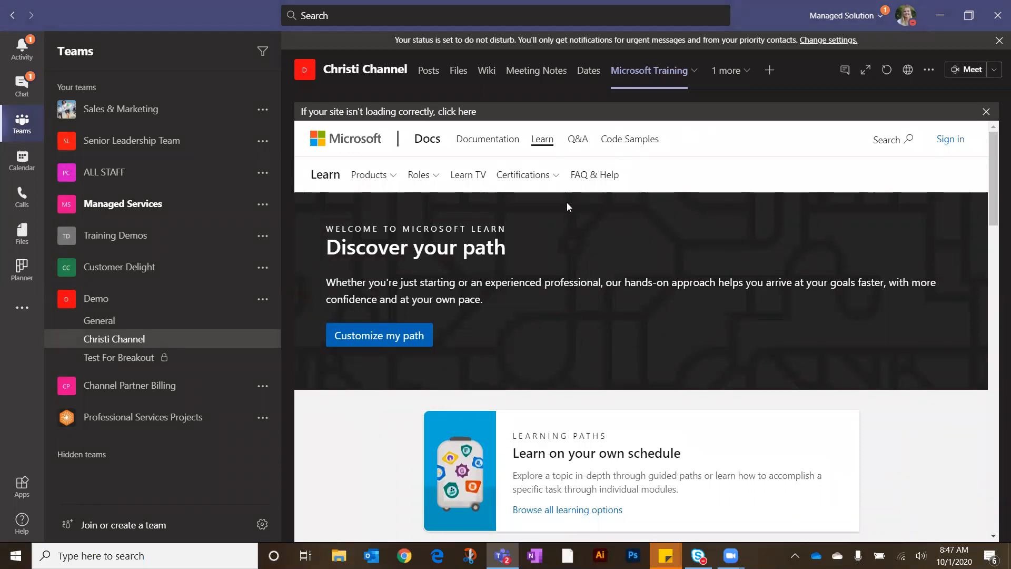
Step: Look through the Microsoft Learn page in the Microsoft Training tab and check which channel tabs are in the overflow list
scroll(499, 311, "down", 5)
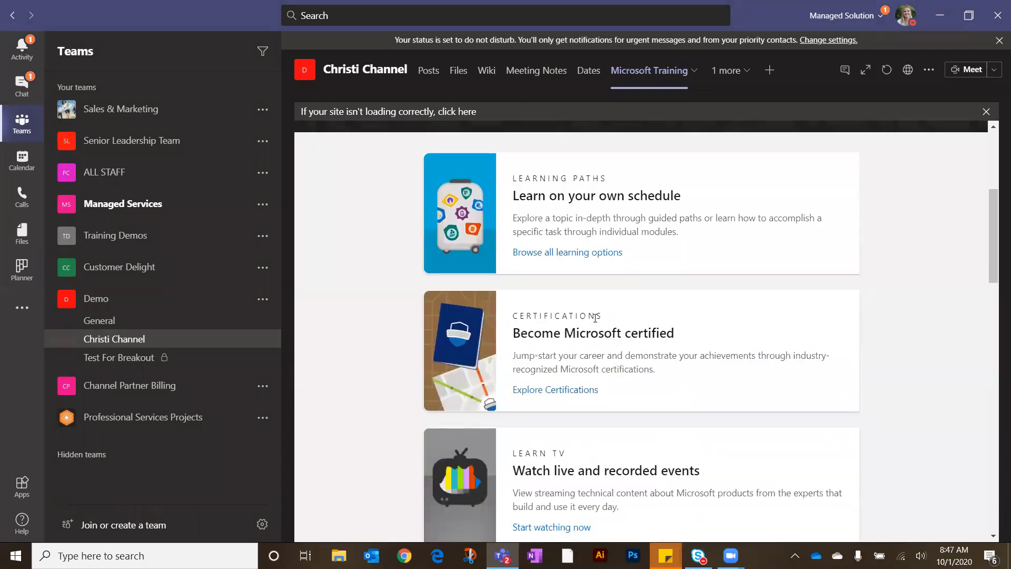
scroll(595, 317, "down", 4)
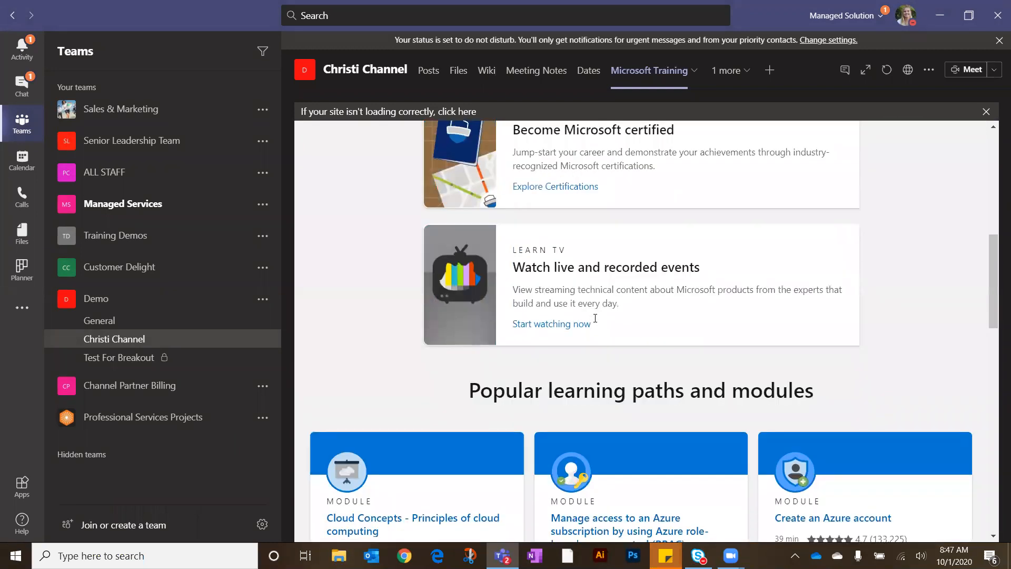
scroll(574, 319, "down", 6)
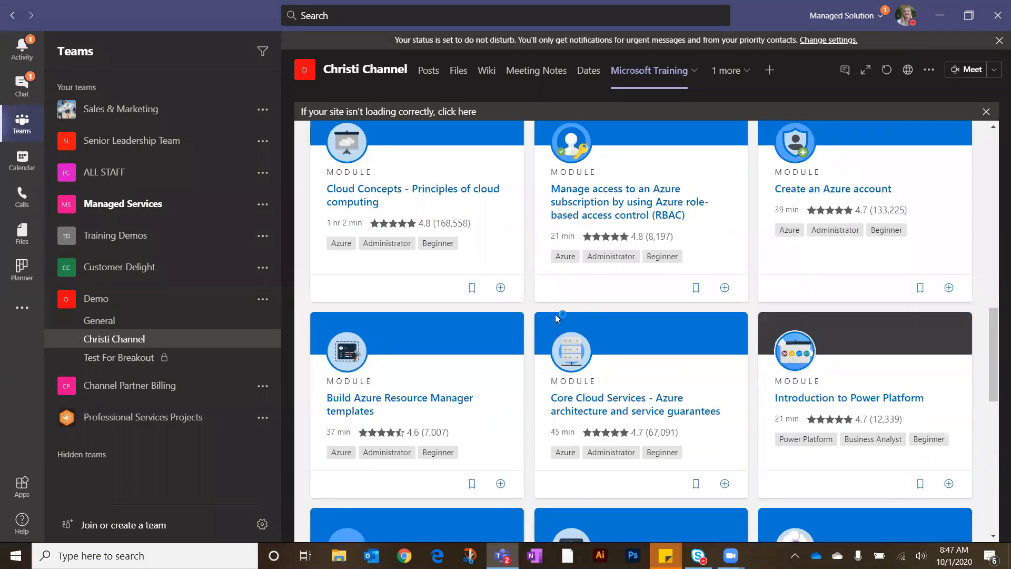
scroll(556, 318, "down", 5)
scroll(504, 330, "down", 4)
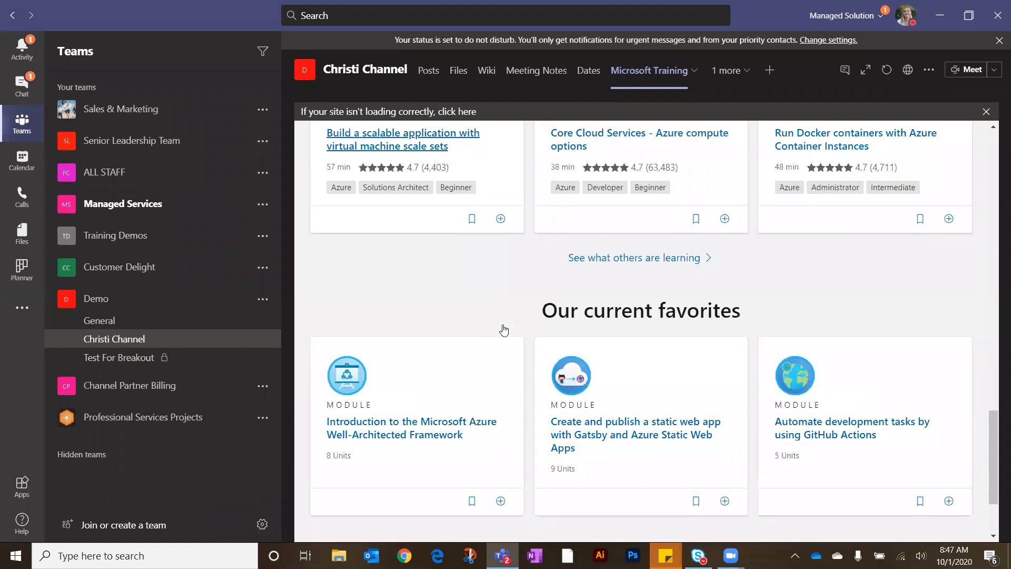
scroll(504, 330, "up", 20)
scroll(504, 330, "up", 2)
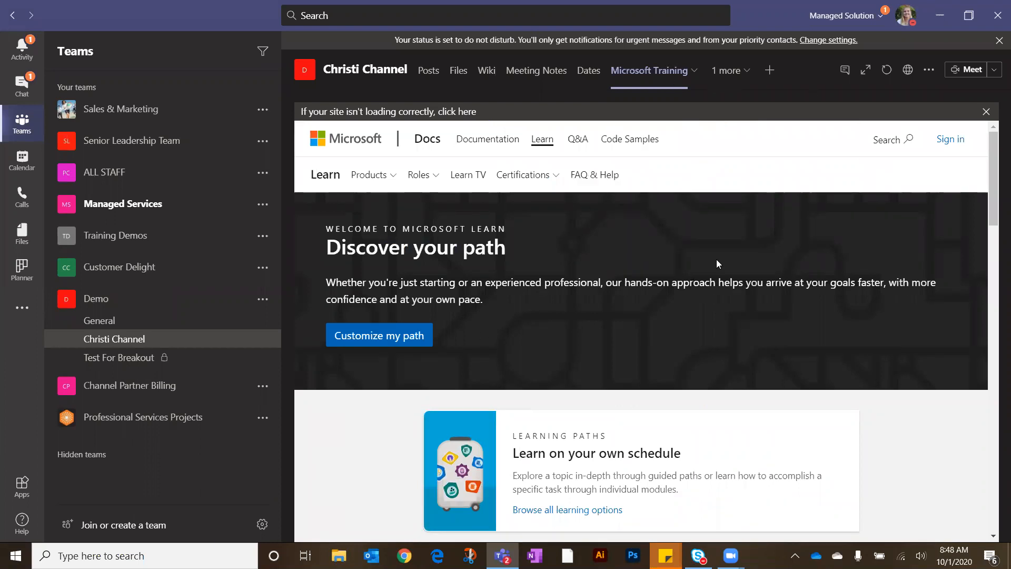
left_click(746, 74)
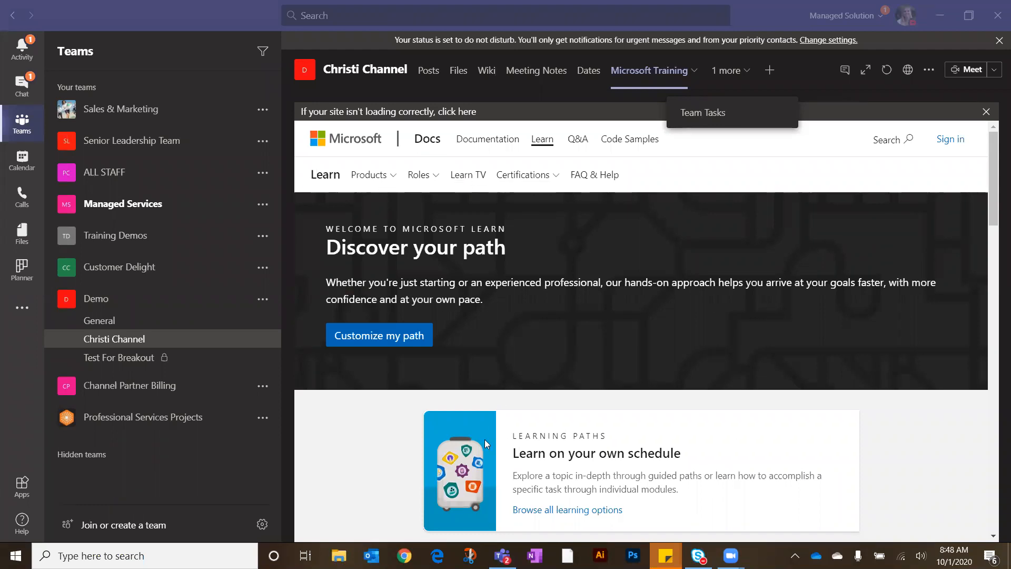
left_click(775, 73)
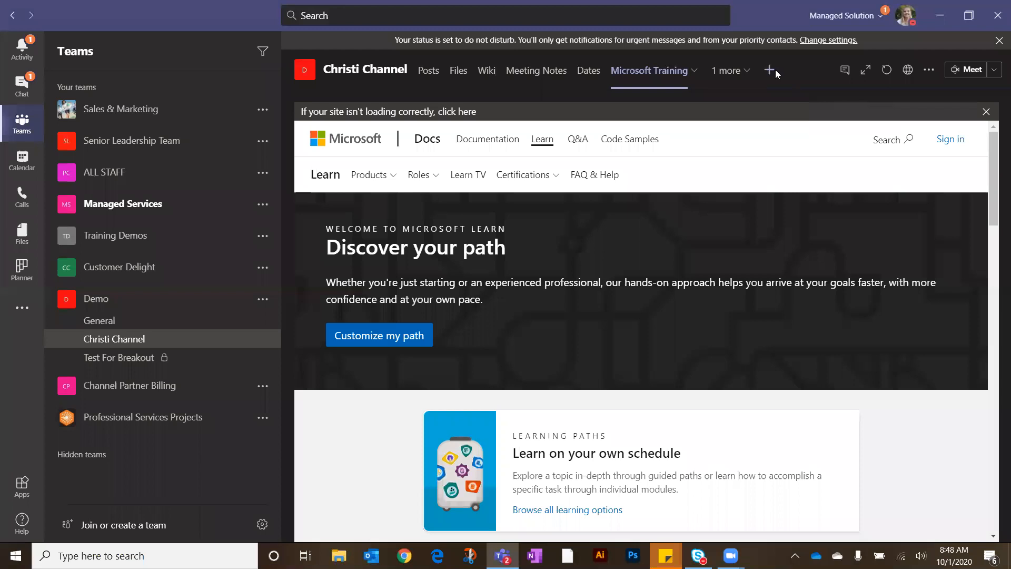
Step: Add a Forms tab to the channel using the existing form "Fun Employee Q&A" set to collect responses
left_click(775, 69)
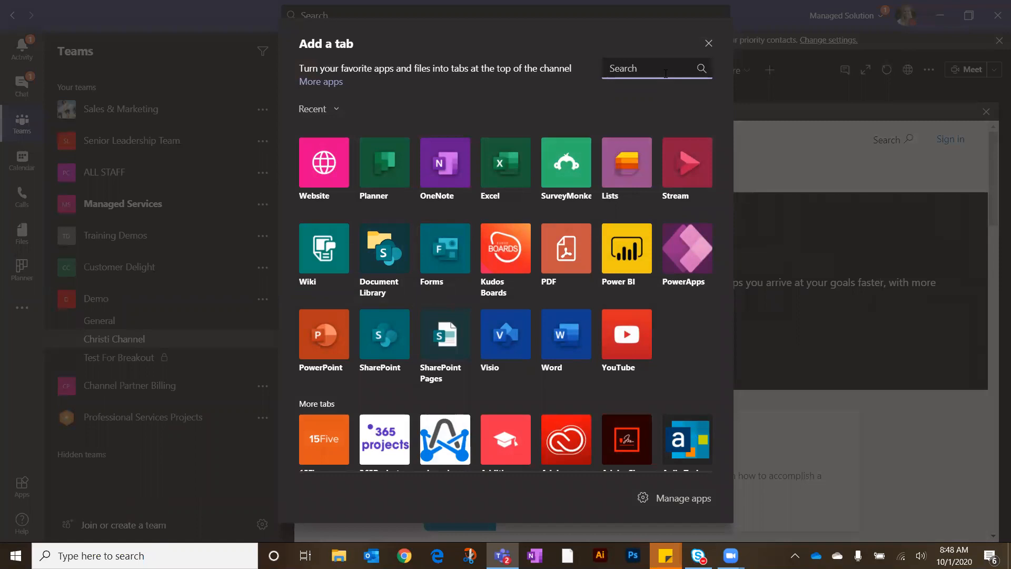
left_click(465, 253)
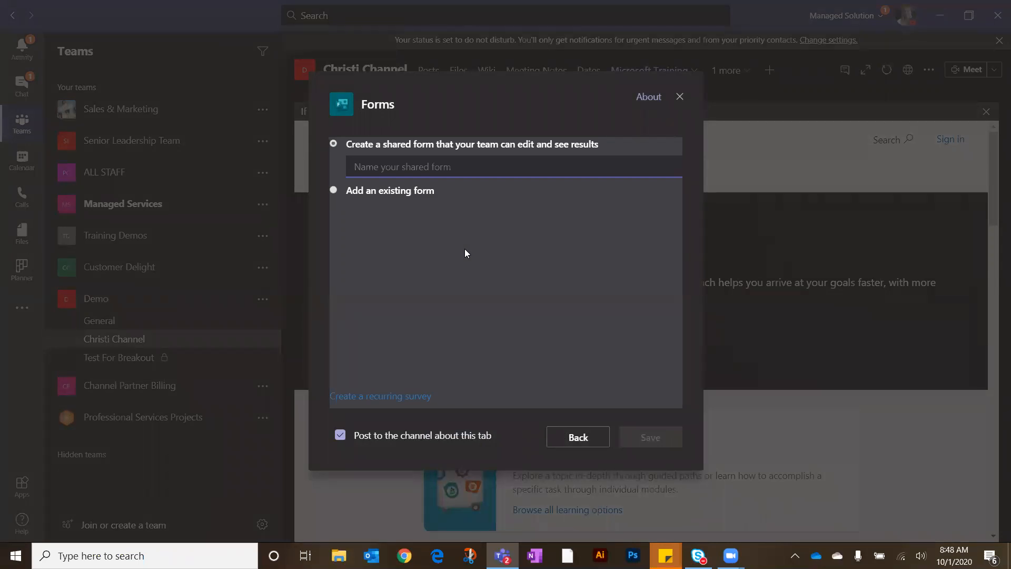
left_click(334, 190)
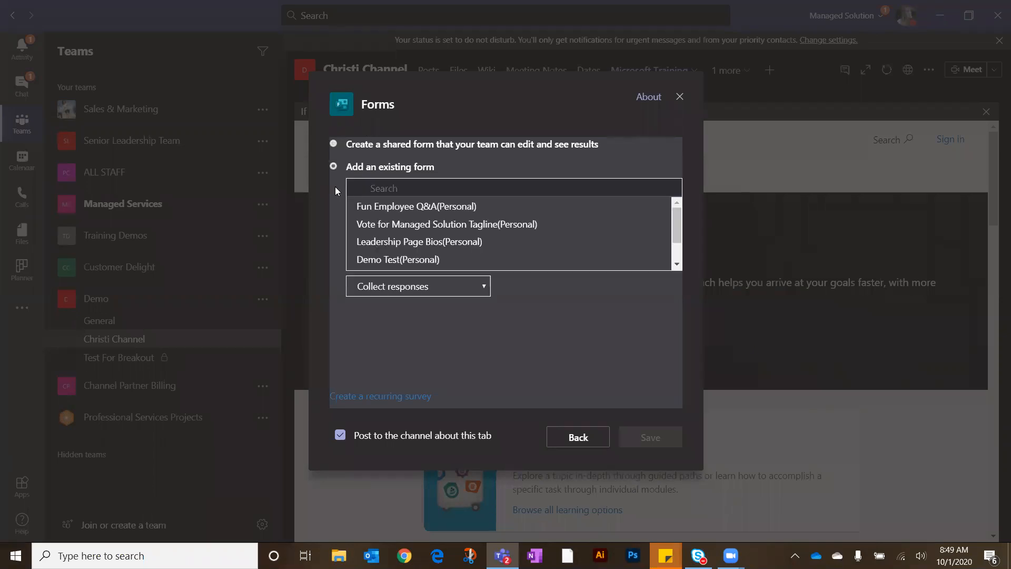
left_click(398, 210)
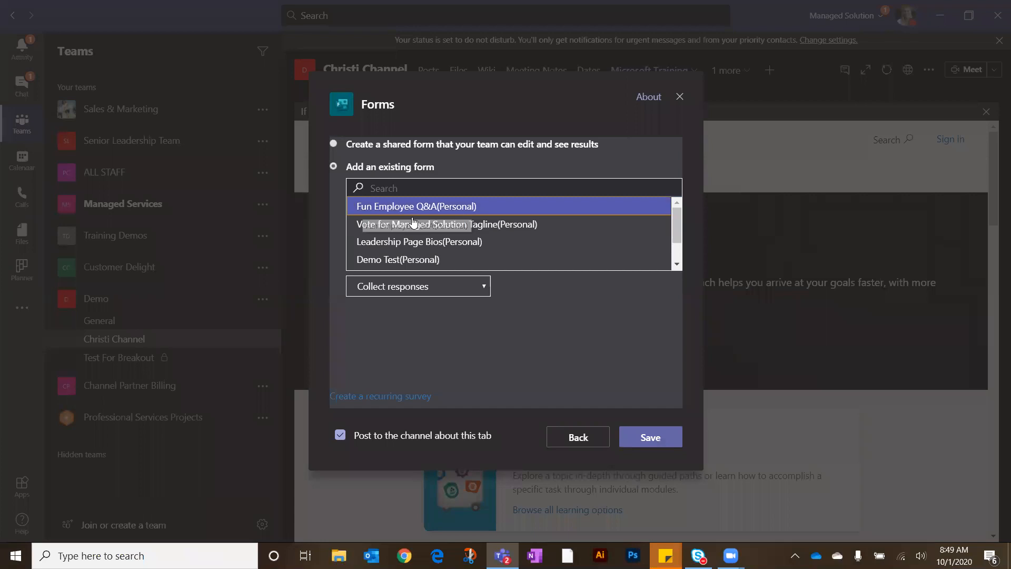
left_click(658, 438)
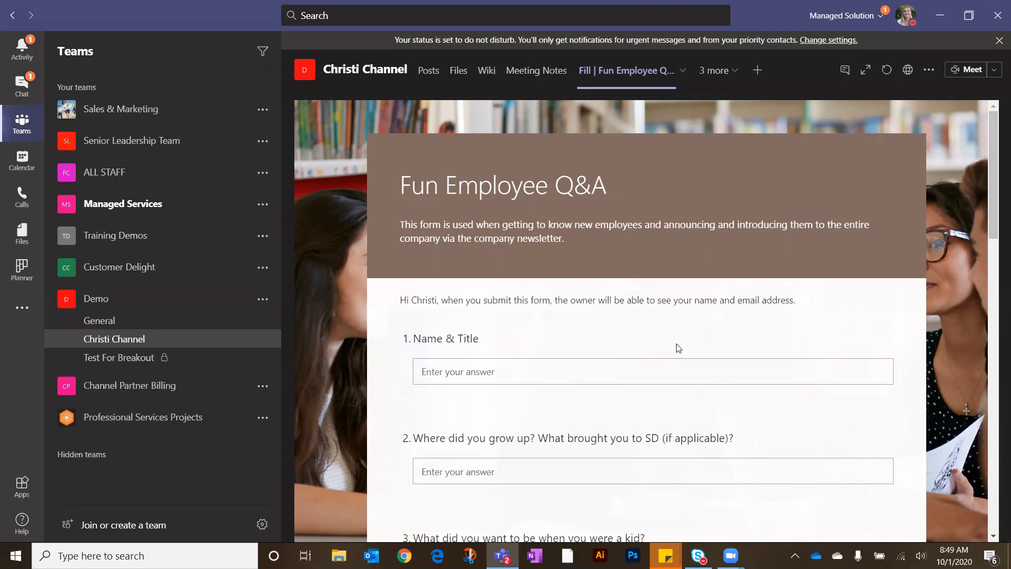
Step: Look through the questions of the Fun Employee Q&A form and check the options available for its tab
scroll(678, 341, "down", 3)
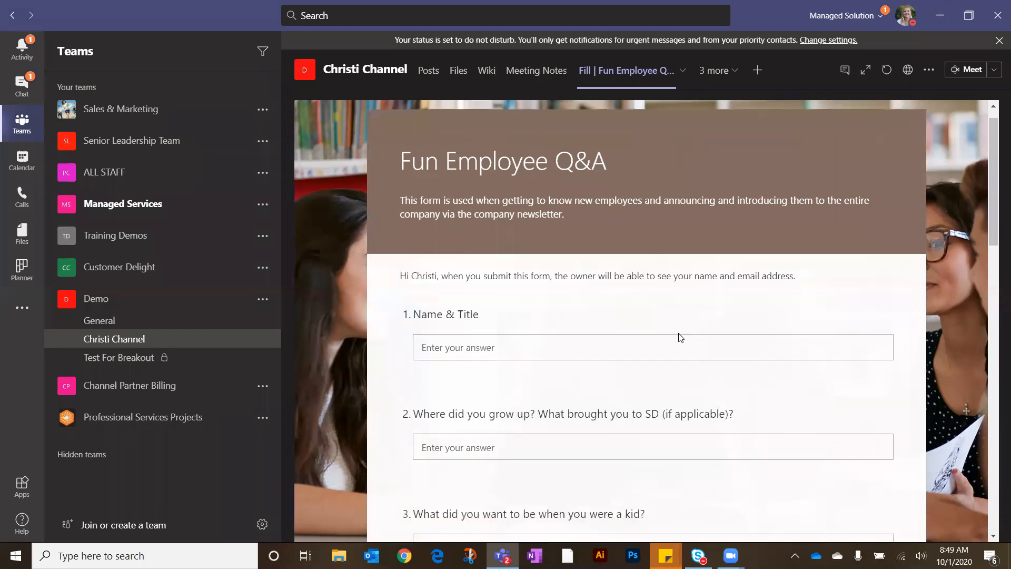
scroll(680, 338, "down", 3)
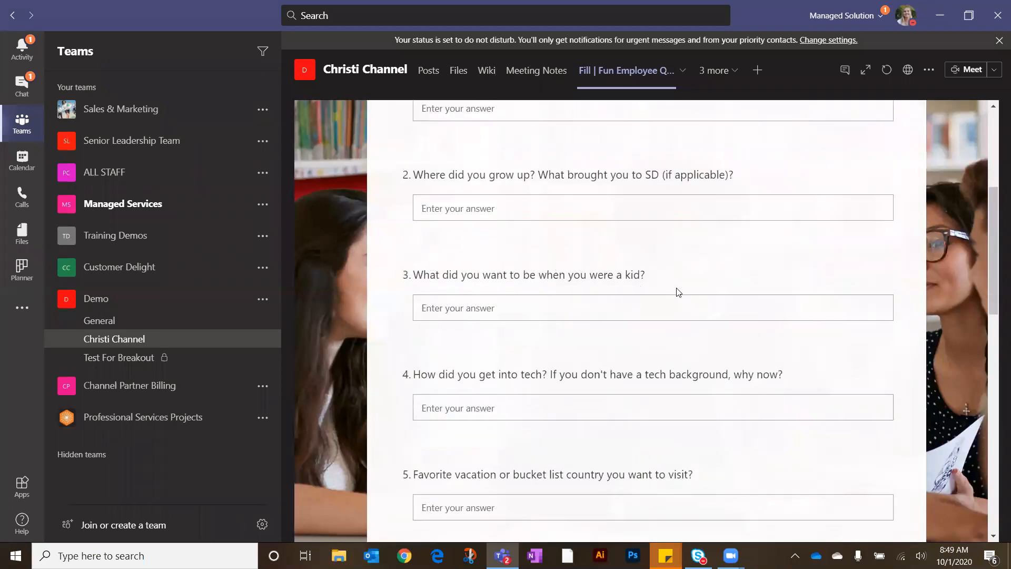
scroll(702, 266, "down", 2)
scroll(700, 265, "down", 2)
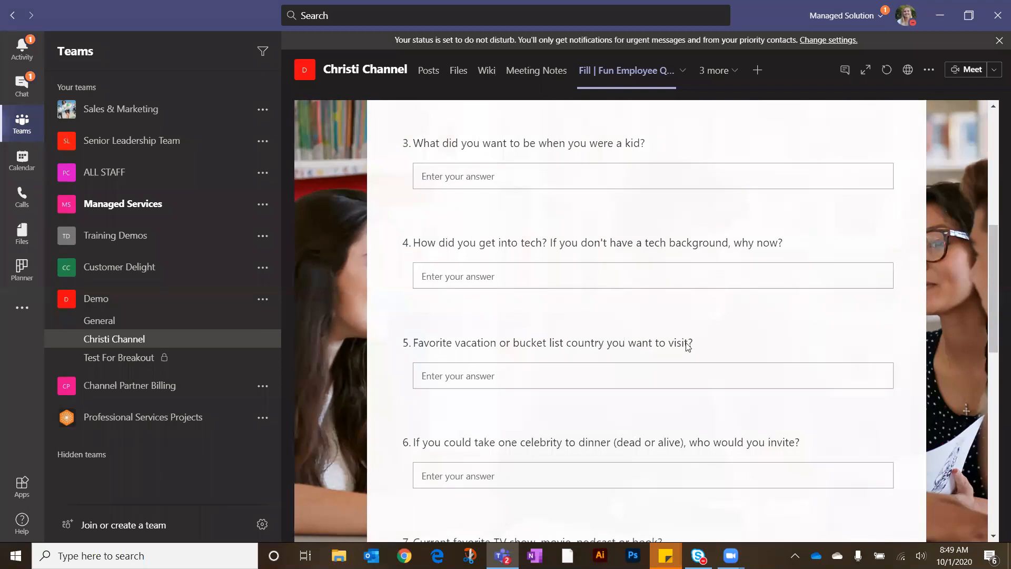
scroll(690, 332, "up", 6)
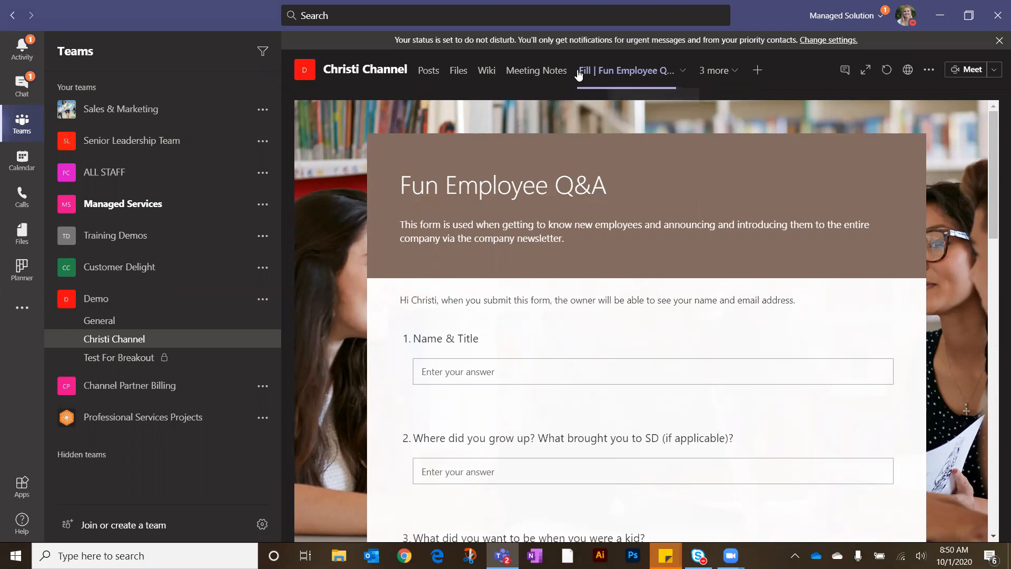
left_click(682, 73)
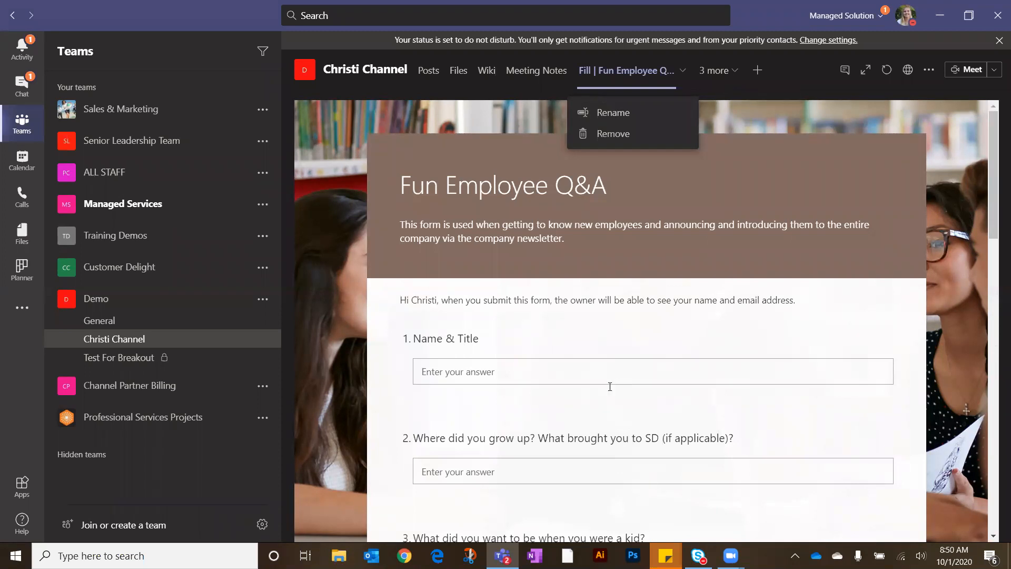
left_click(626, 319)
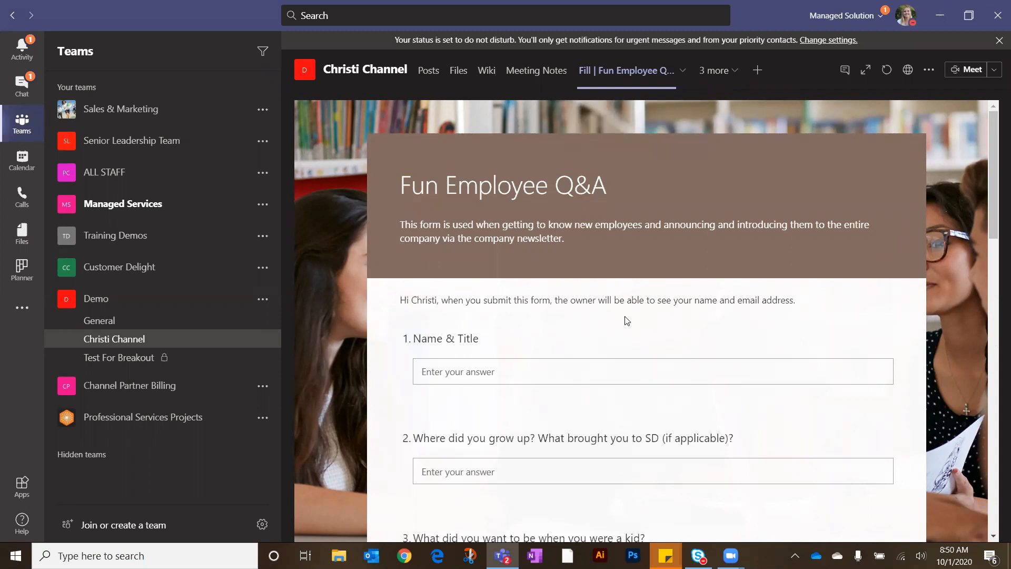
Step: Look over the additional tabs in the overflow list of the Demo team's General channel
left_click(124, 322)
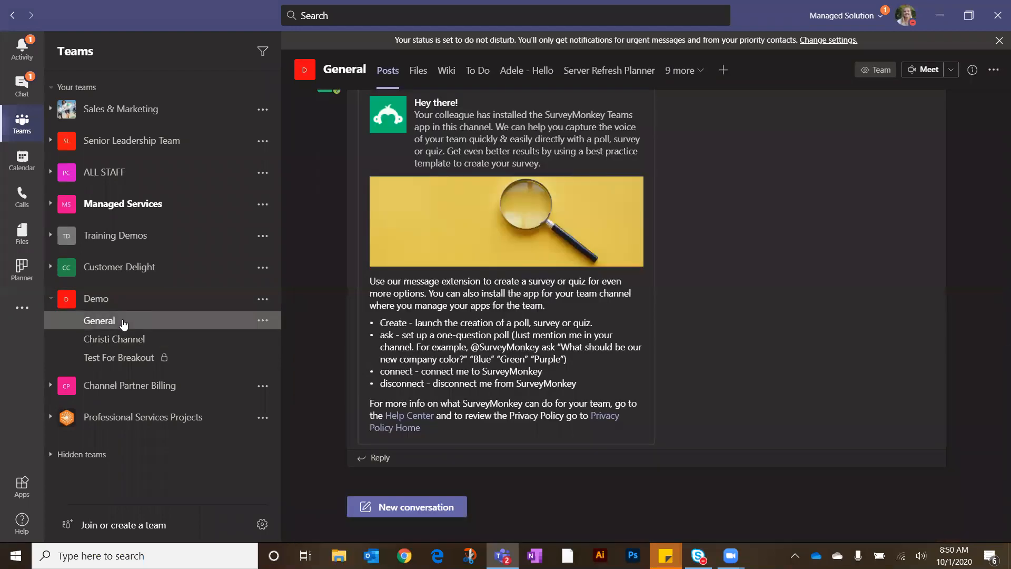
left_click(679, 78)
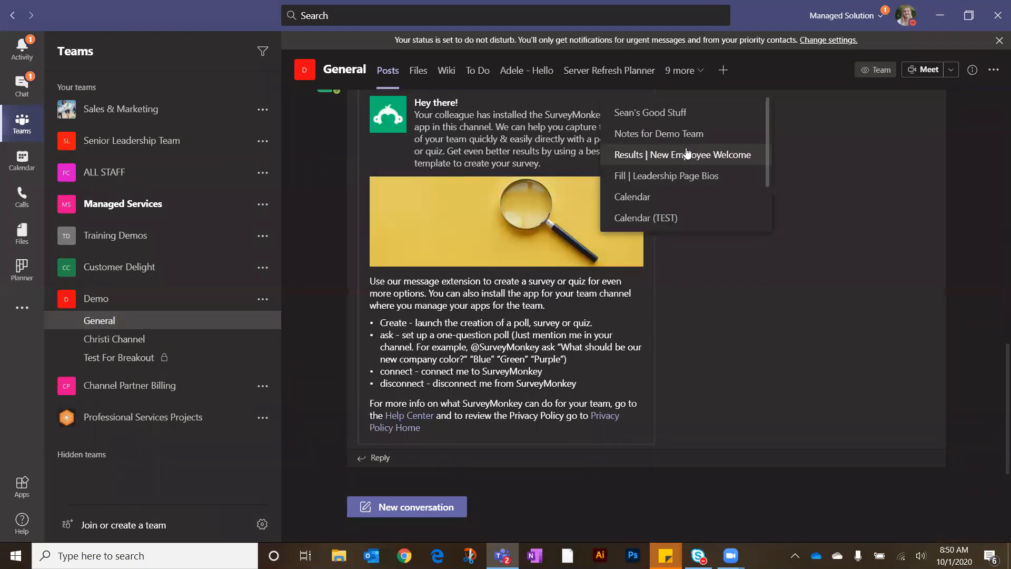
scroll(679, 153, "down", 1)
scroll(681, 200, "up", 2)
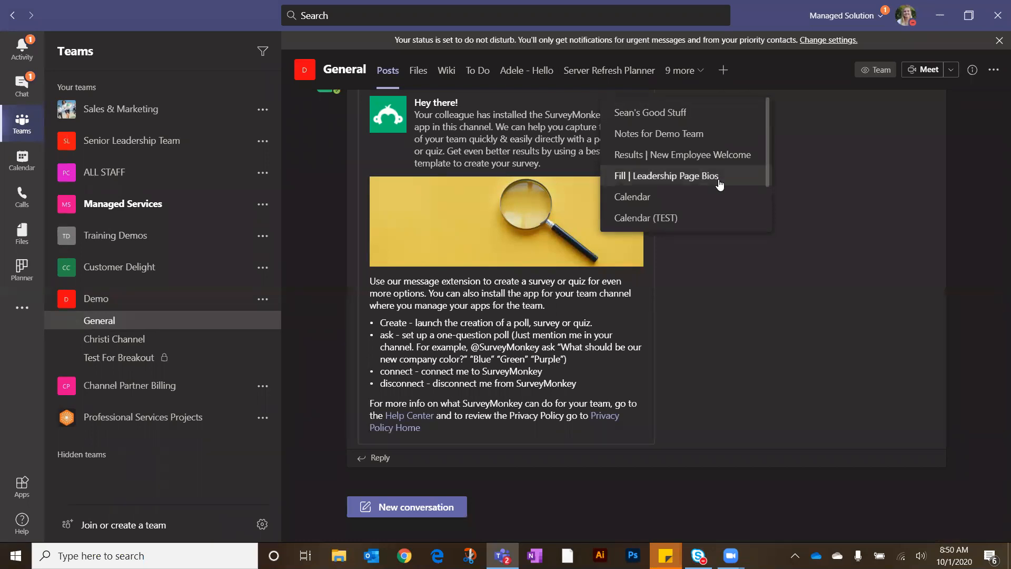
scroll(718, 185, "down", 1)
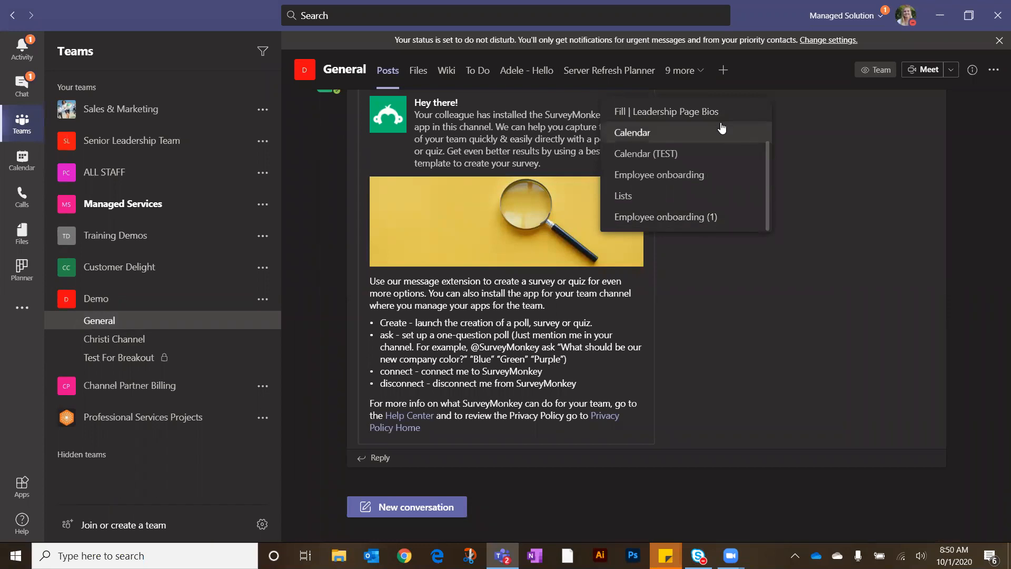
scroll(712, 153, "up", 1)
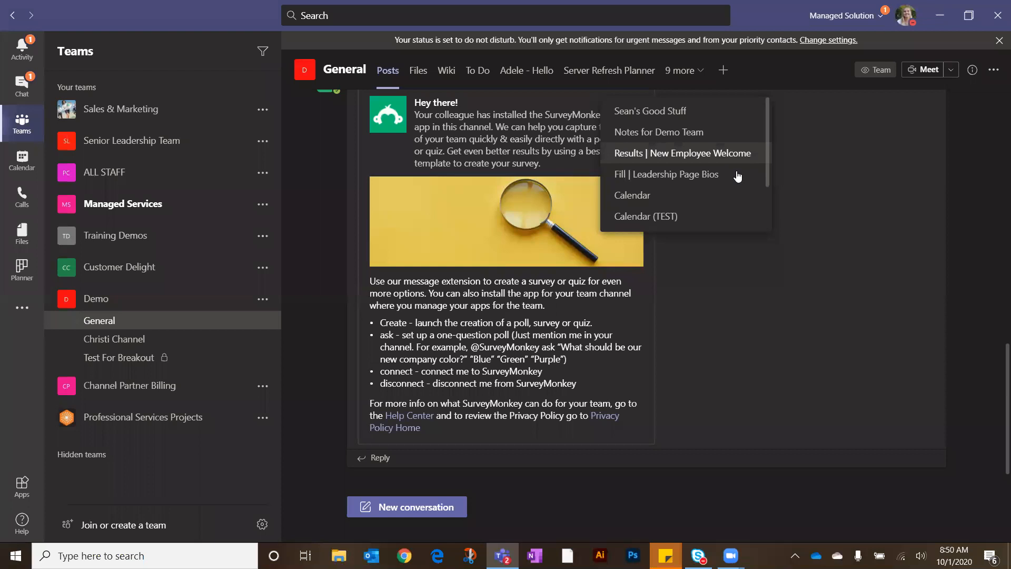
scroll(735, 173, "down", 2)
Step: Return to the Demo team channel with the Meeting Notes tab and examine its Wiki page and overflow tabs
left_click(142, 337)
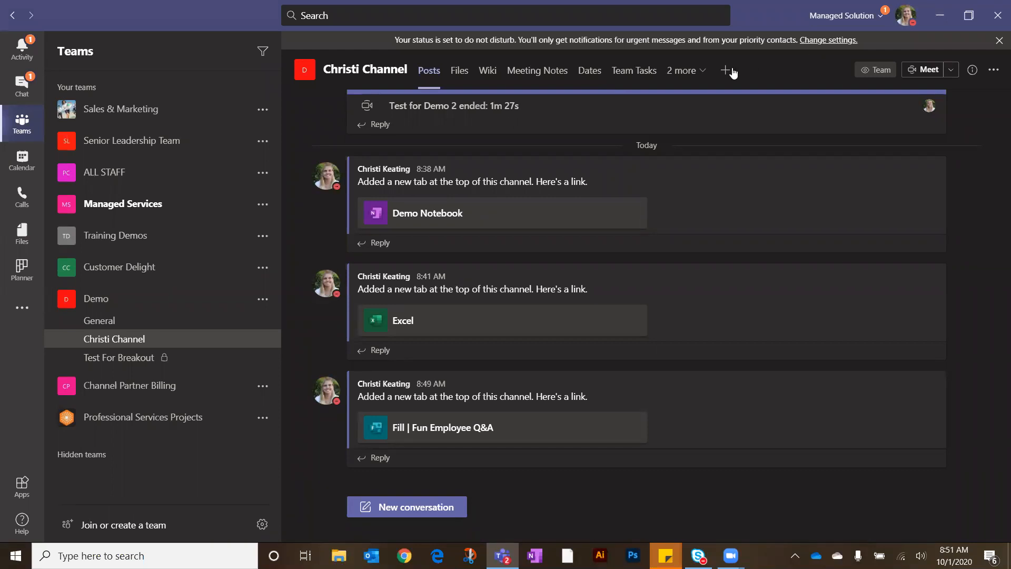
left_click(689, 77)
left_click(689, 78)
left_click(488, 71)
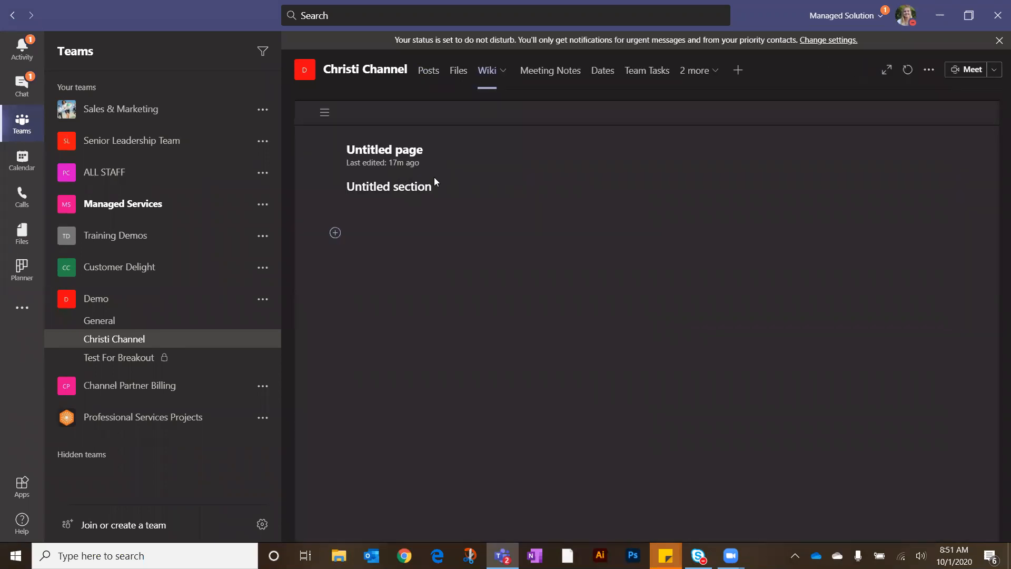
left_click(390, 189)
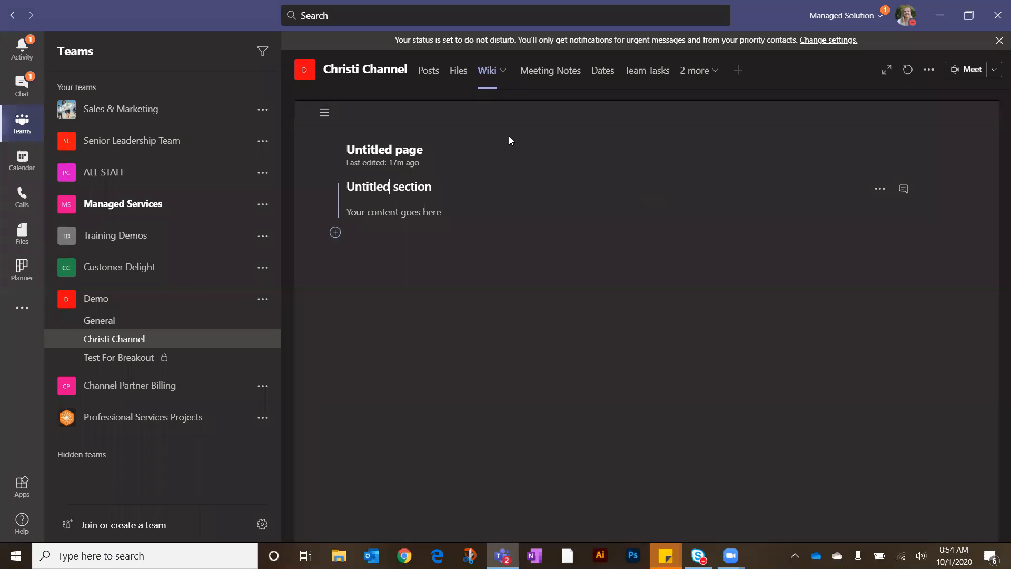
left_click(694, 78)
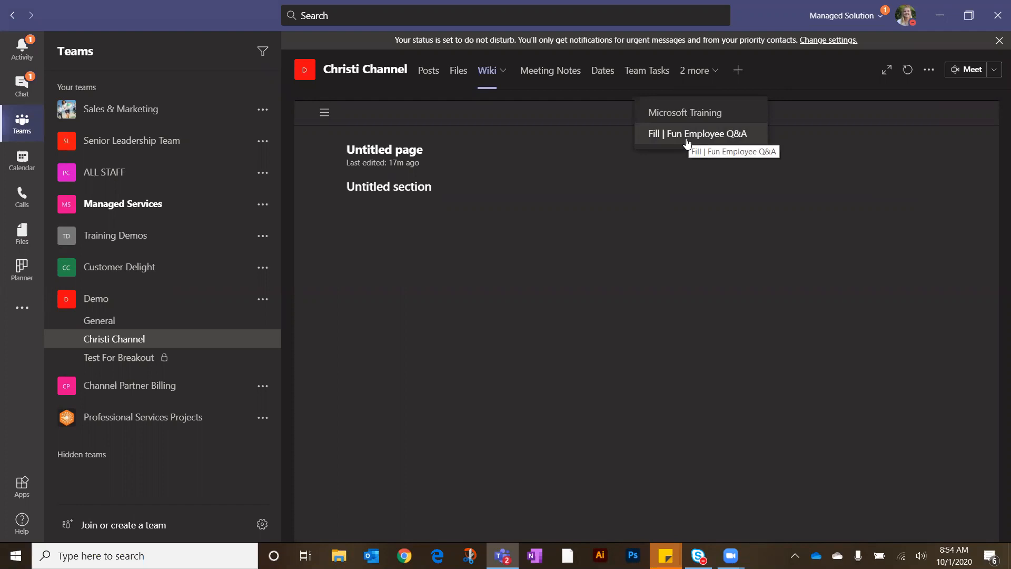
left_click(740, 73)
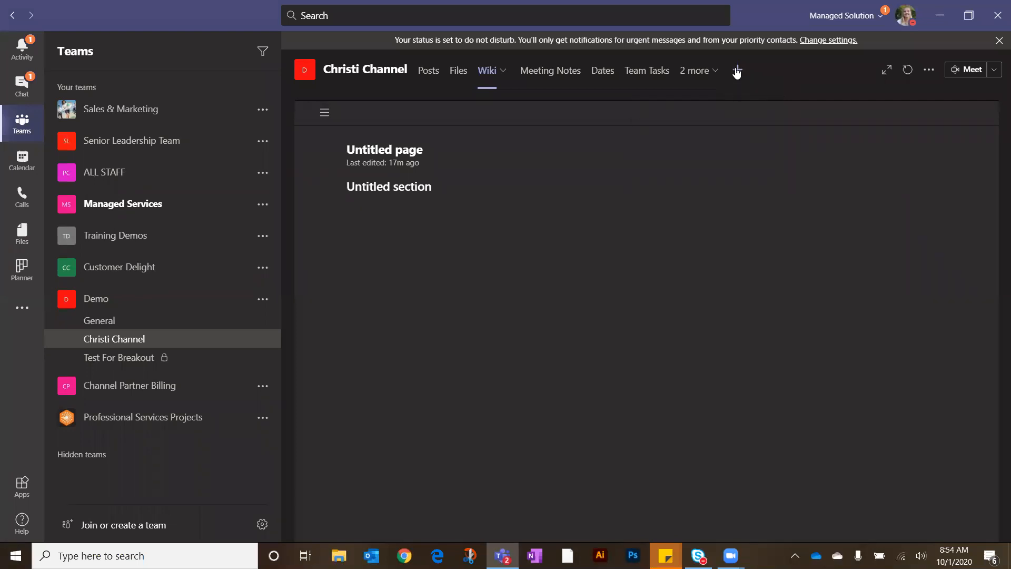
Step: Add a SurveyMonkey tab named "SurveyMonkey" to the channel without posting about it
left_click(737, 70)
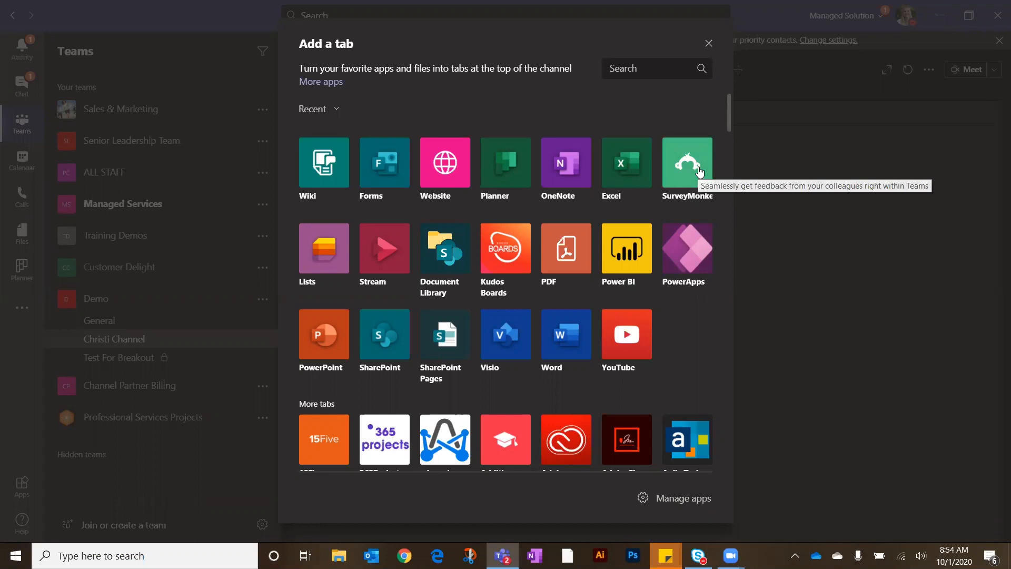
key("Escape")
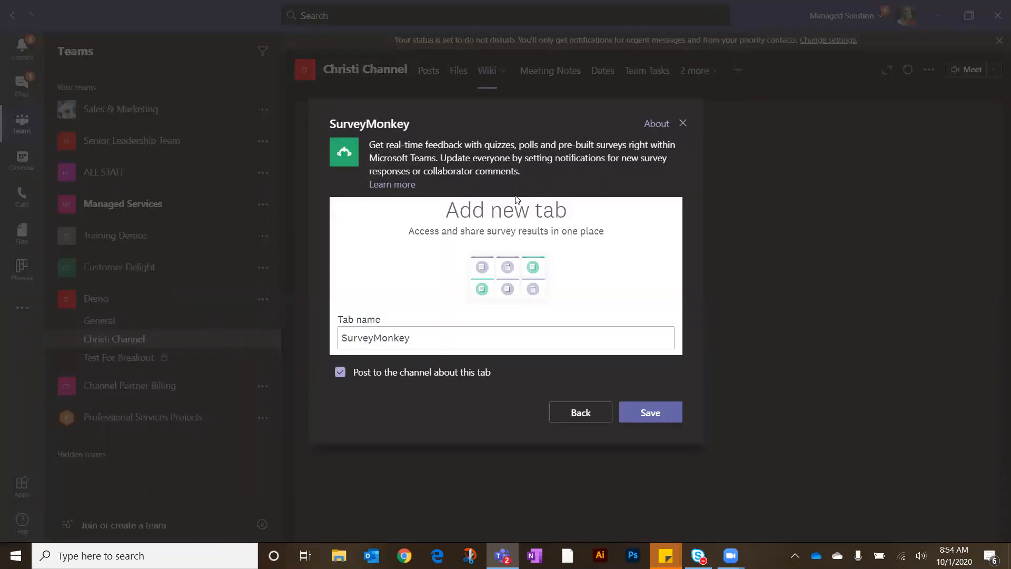
left_click(390, 372)
left_click(650, 413)
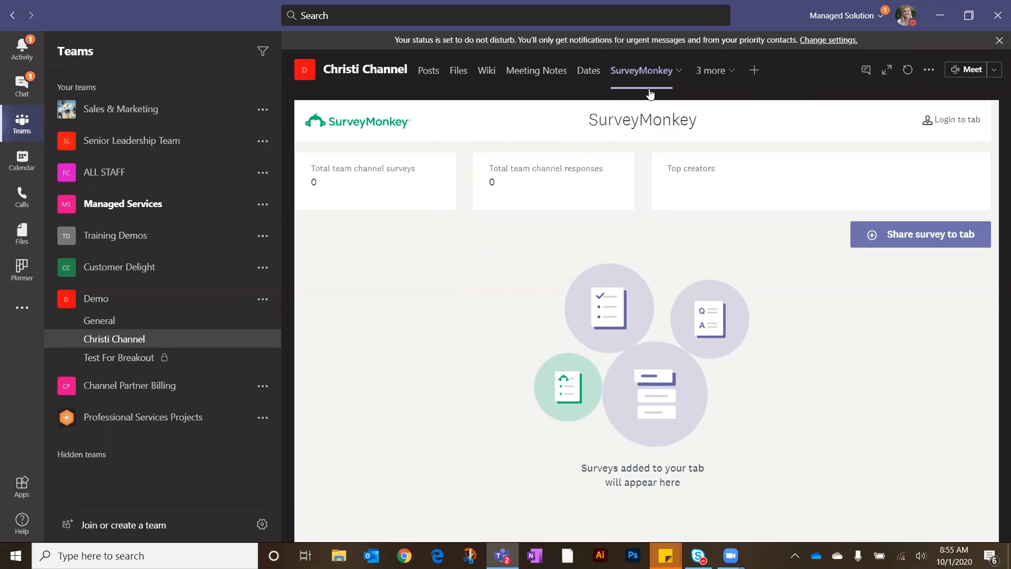
Step: Switch to the Microsoft Training tab and add a Lists tab to the channel
left_click(714, 73)
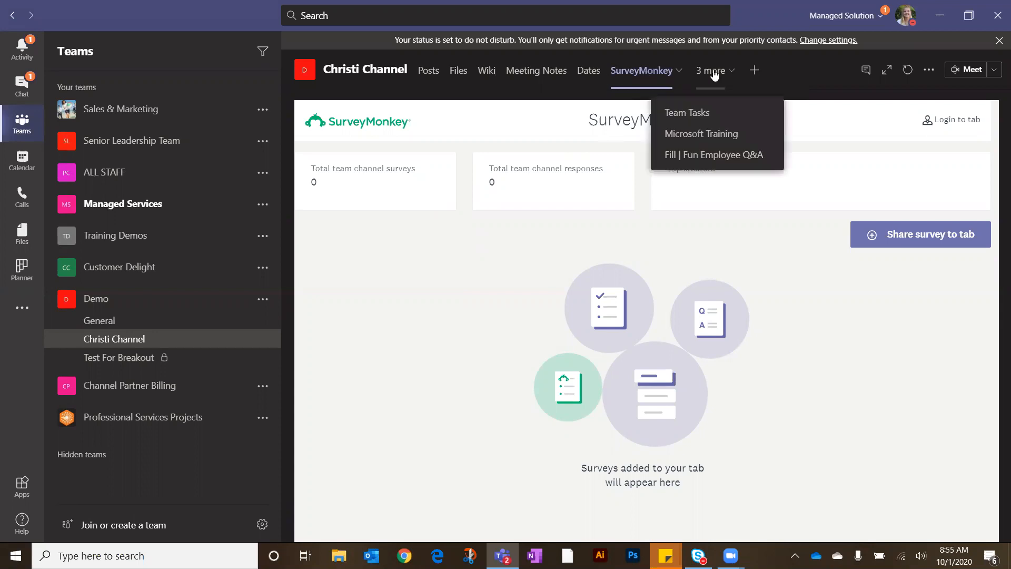
left_click(709, 134)
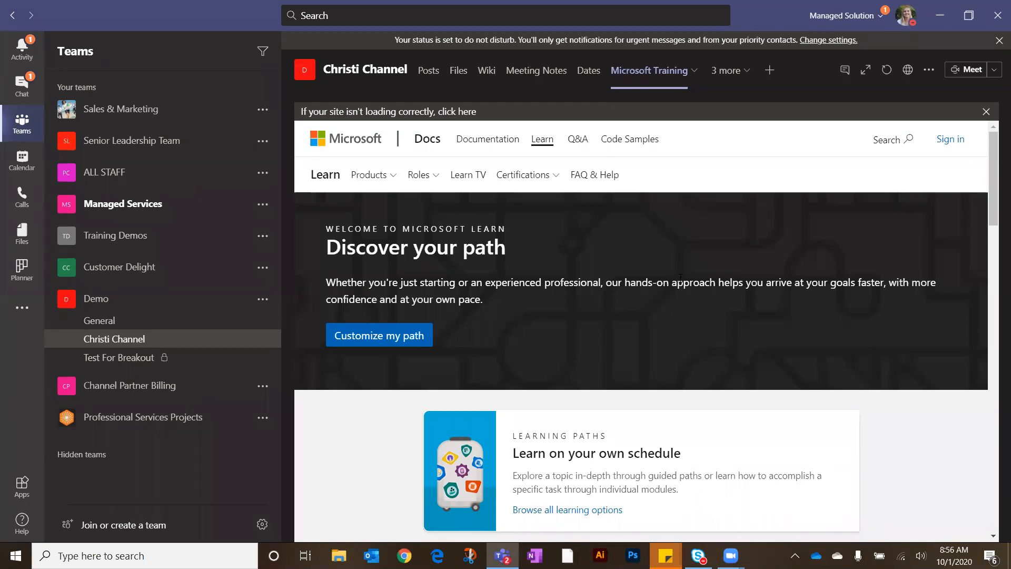
left_click(774, 68)
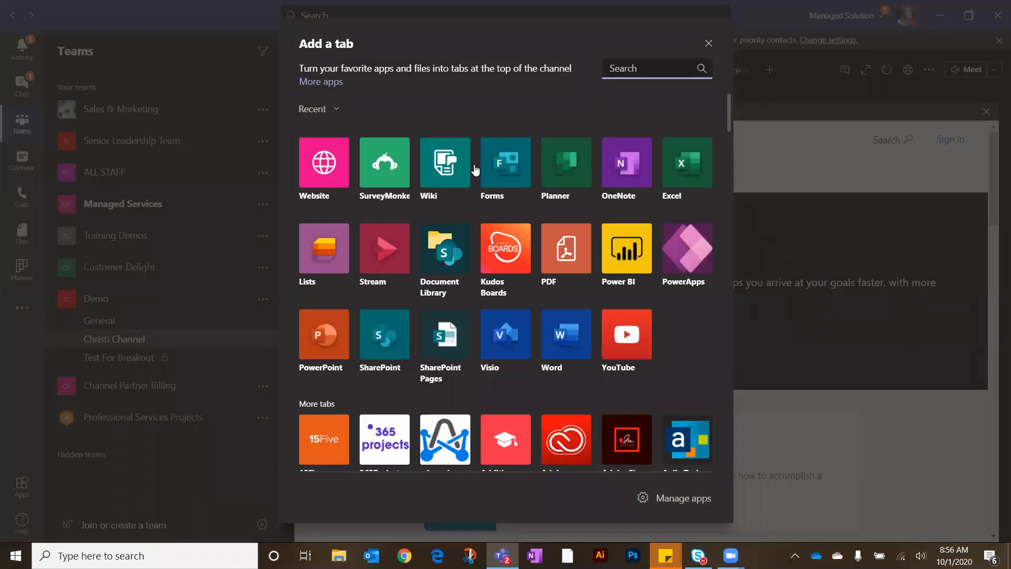
key("Escape")
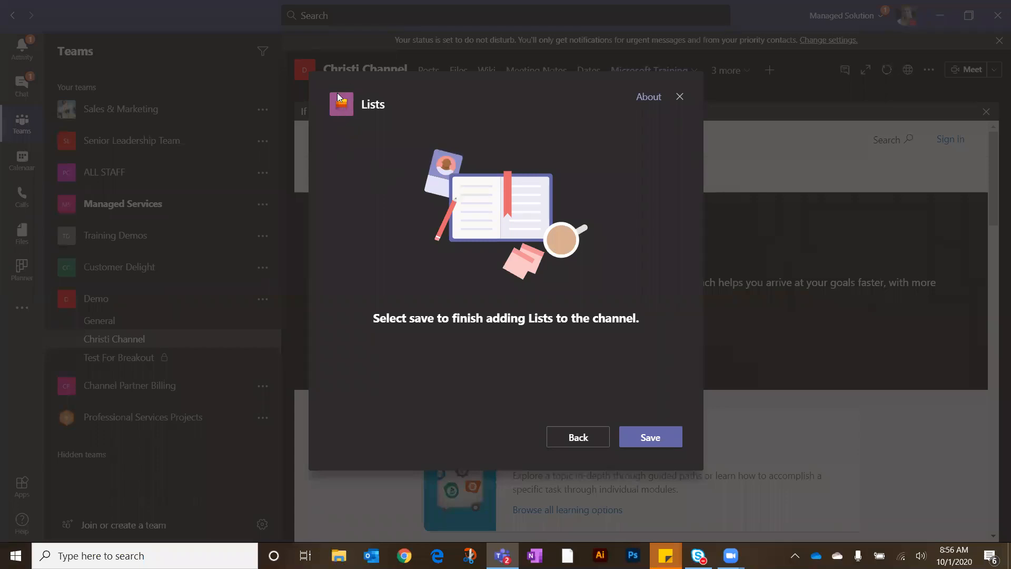
left_click(644, 445)
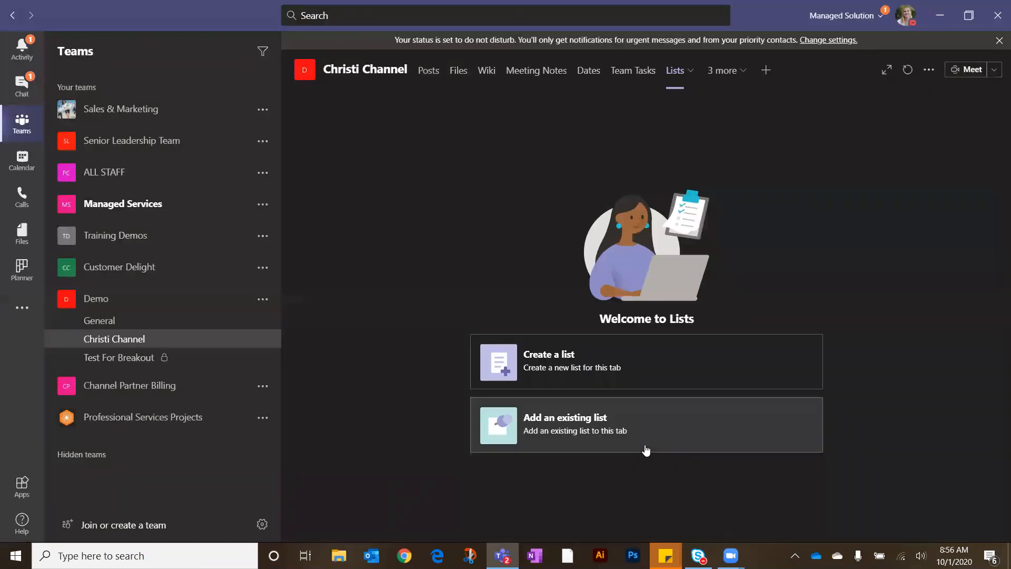
Step: Start a new list from the Employee onboarding template after previewing the template's columns
left_click(675, 367)
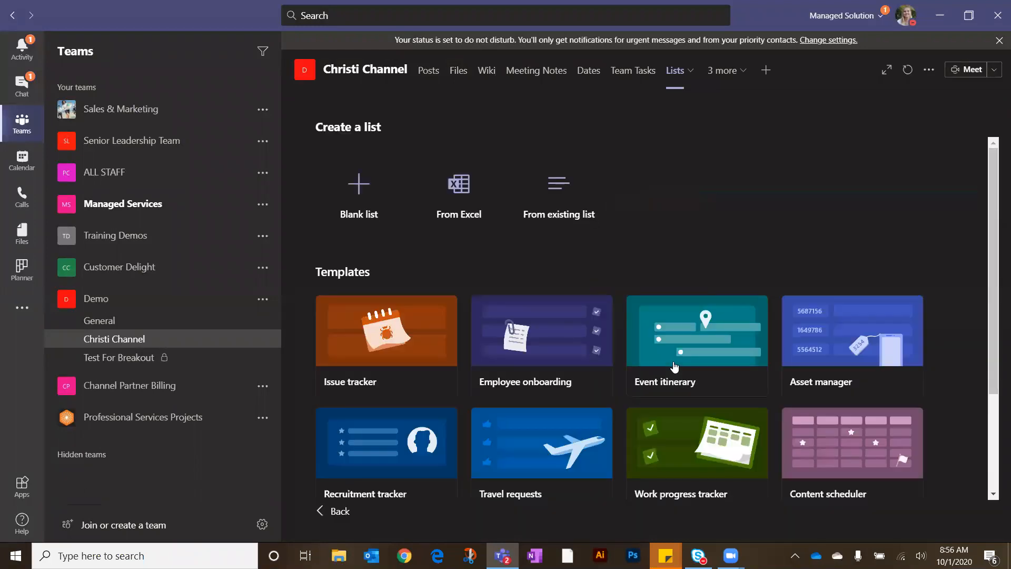
scroll(675, 367, "down", 3)
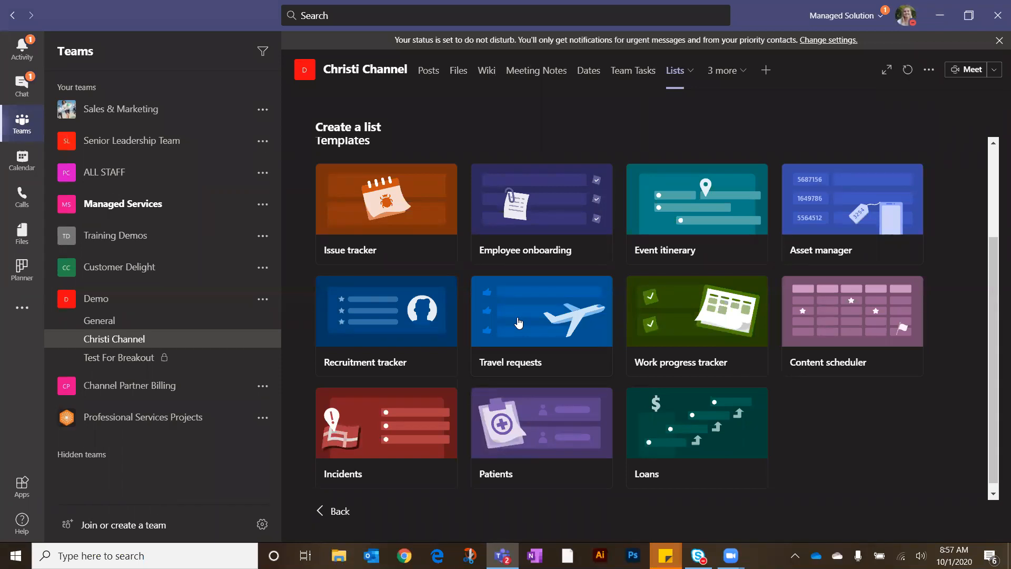
left_click(528, 213)
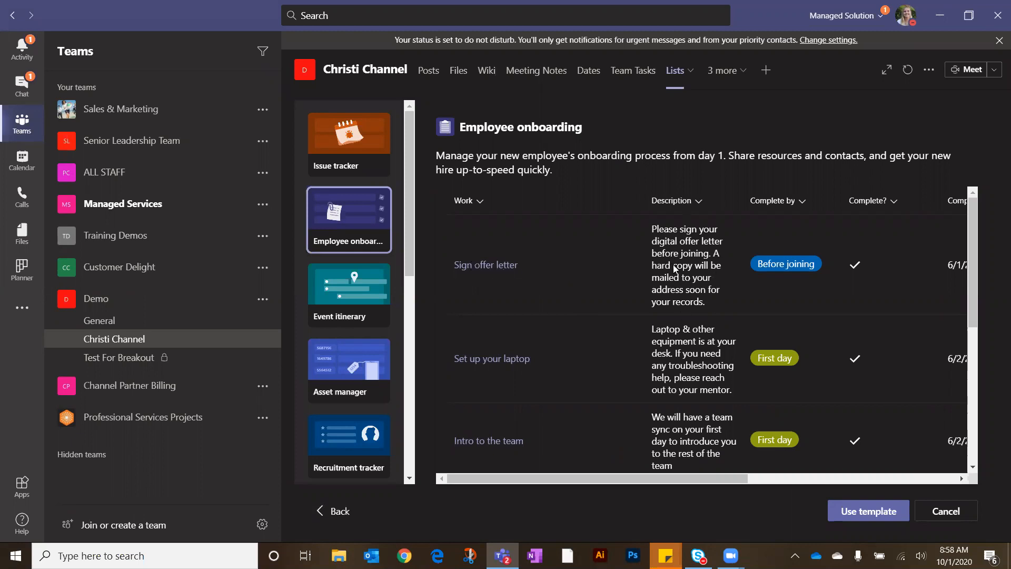
left_click_drag(714, 480, 789, 483)
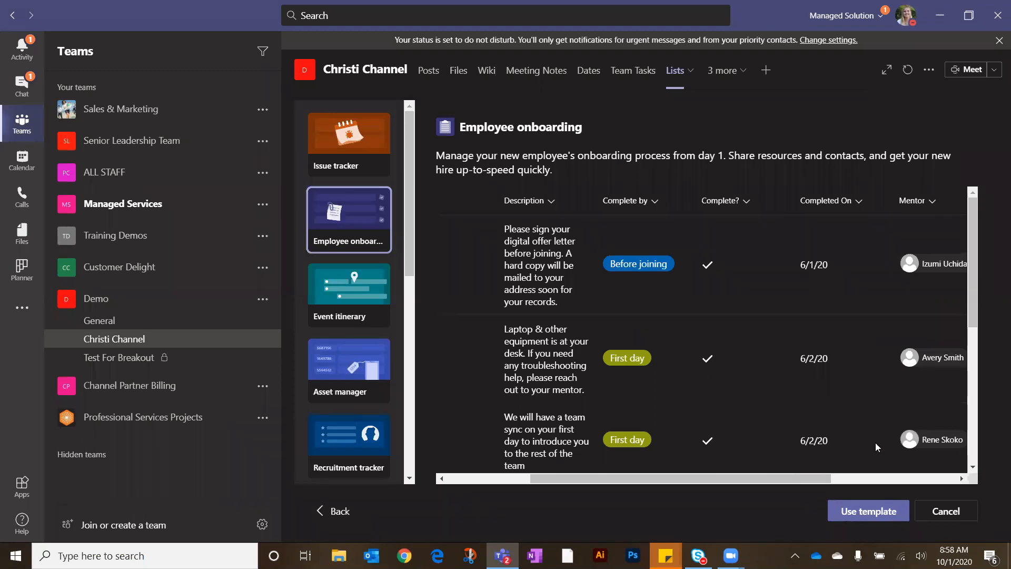
left_click(872, 512)
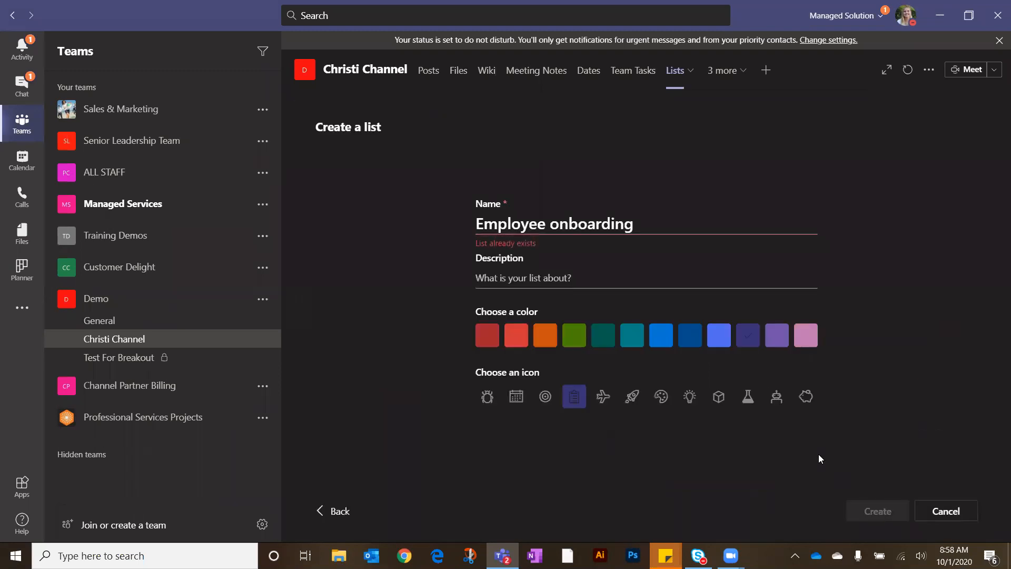
Step: Name the list "New Onboarding", describe it as "For new hires", choose the orange color and create it
triple_click(516, 224)
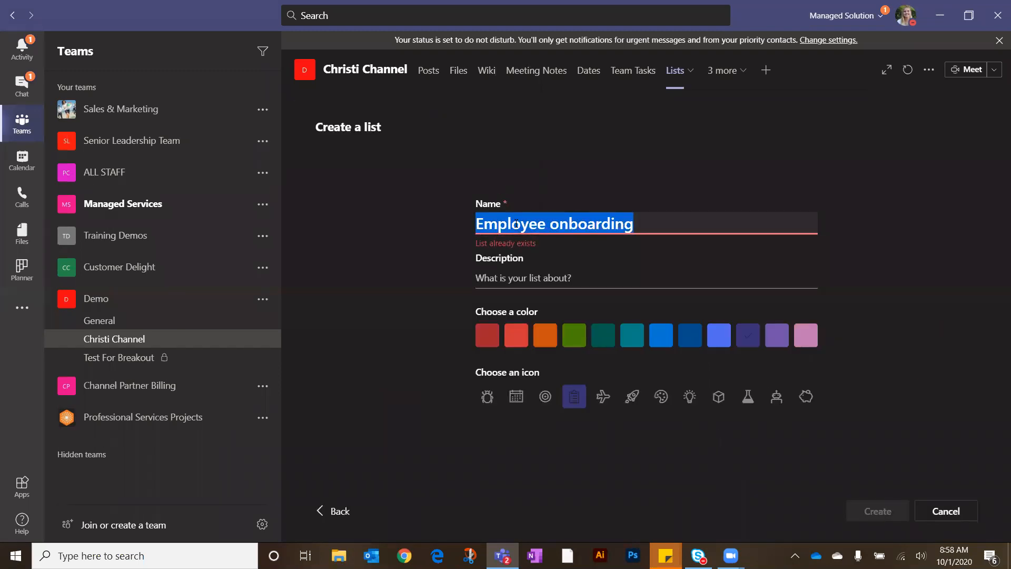
type("New Ono")
key("BackSpace")
type("boarding")
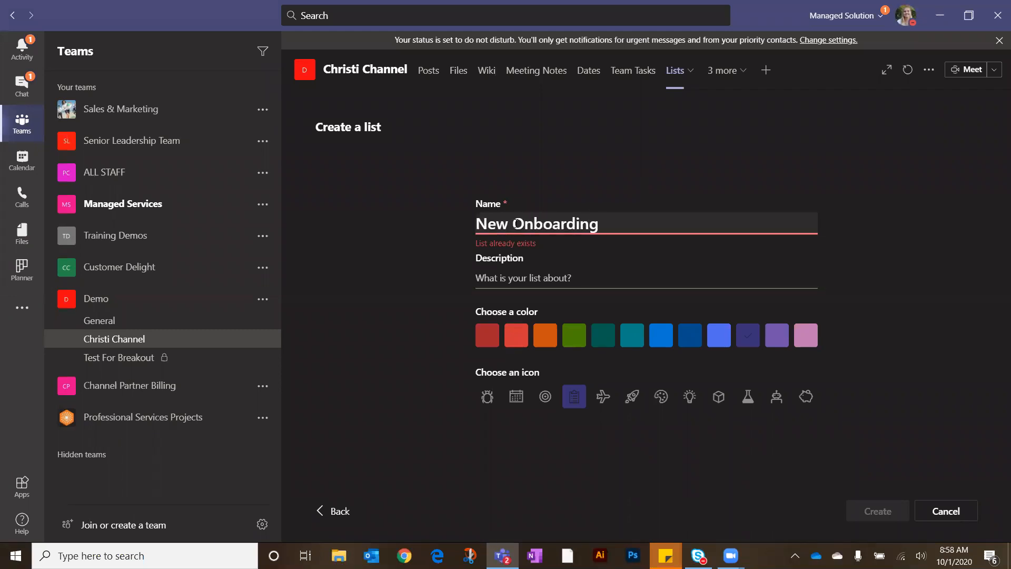
left_click(542, 279)
type("Fo")
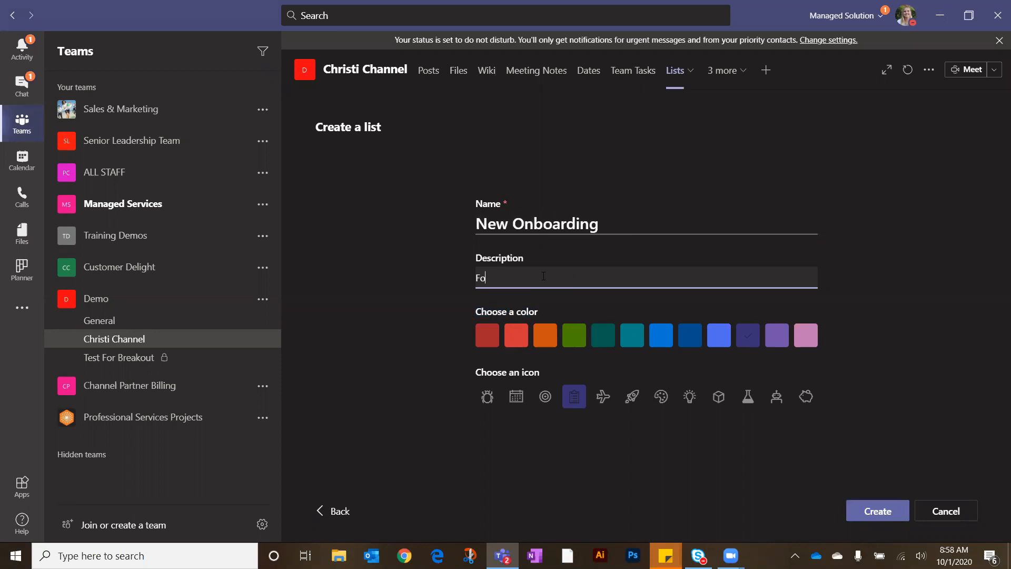
type("r new hires")
left_click(546, 338)
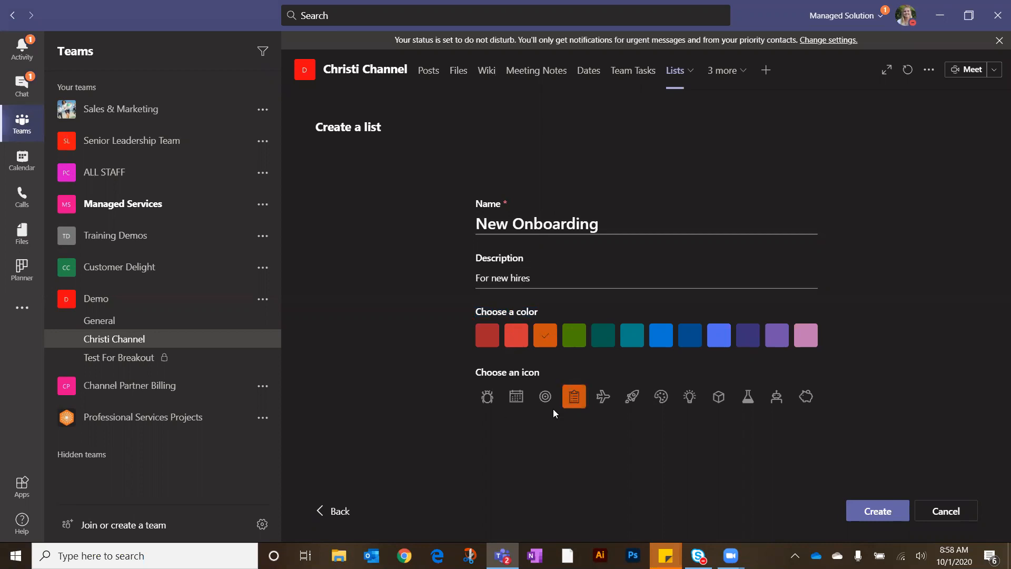
left_click(883, 513)
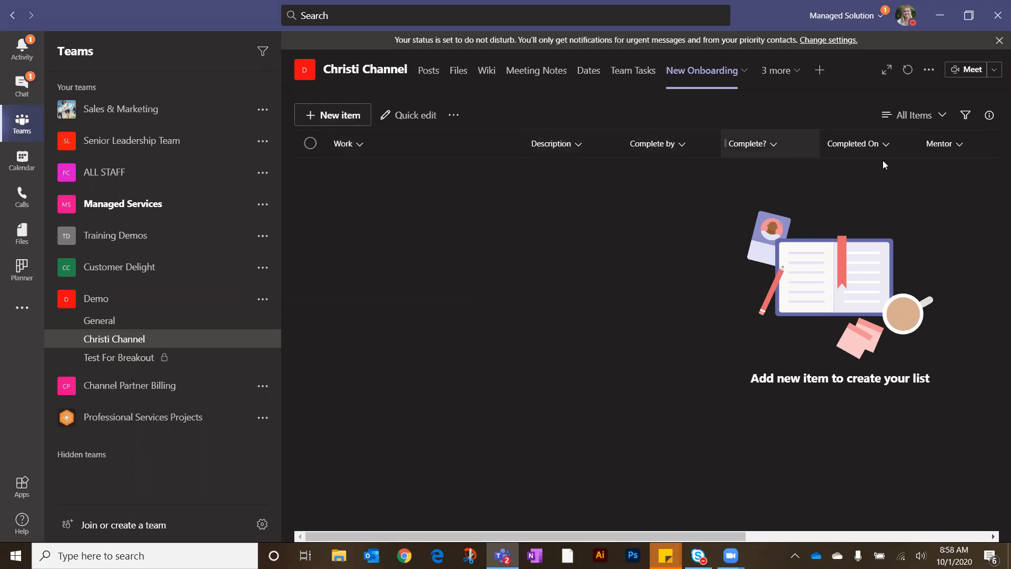
Step: Examine the Mentor column's options and the fields of the new item form, leaving the form without saving
left_click(954, 148)
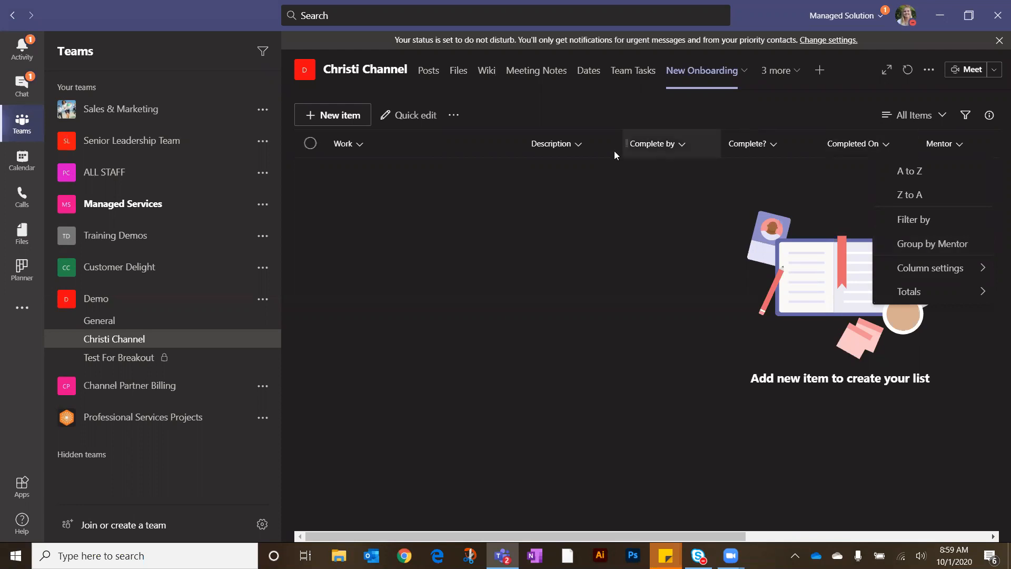
left_click(349, 121)
left_click(348, 117)
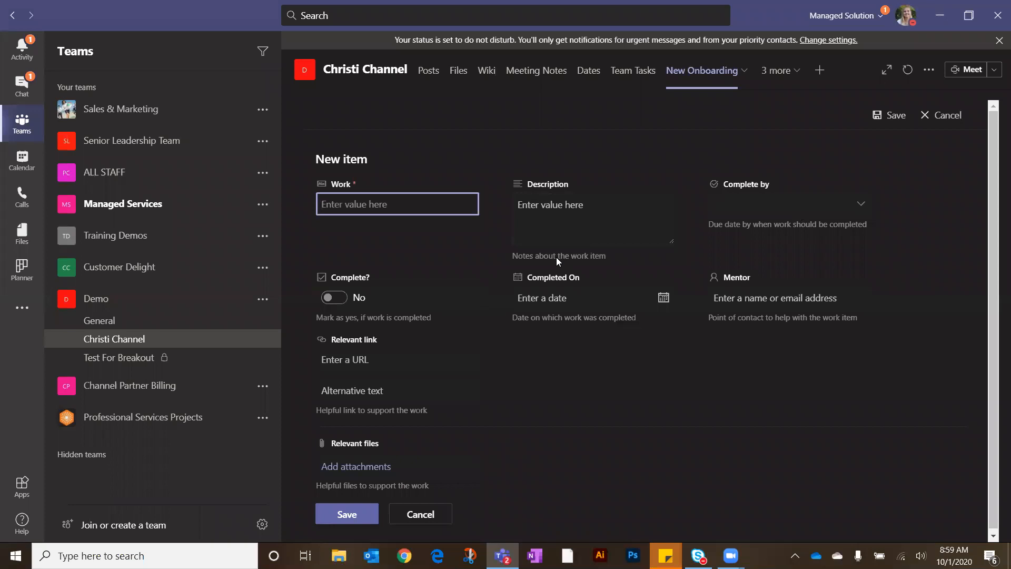
left_click(420, 513)
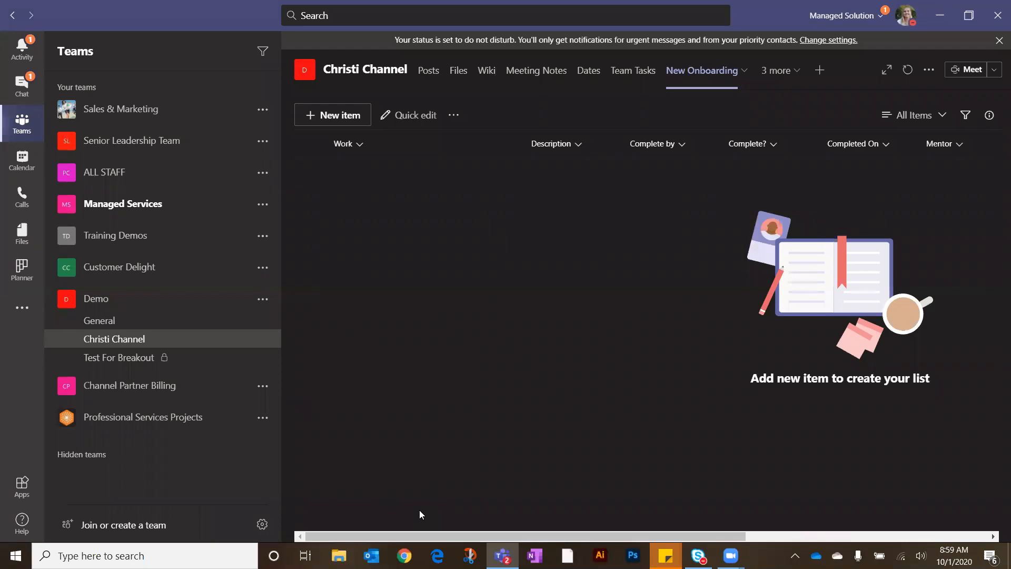
left_click(819, 70)
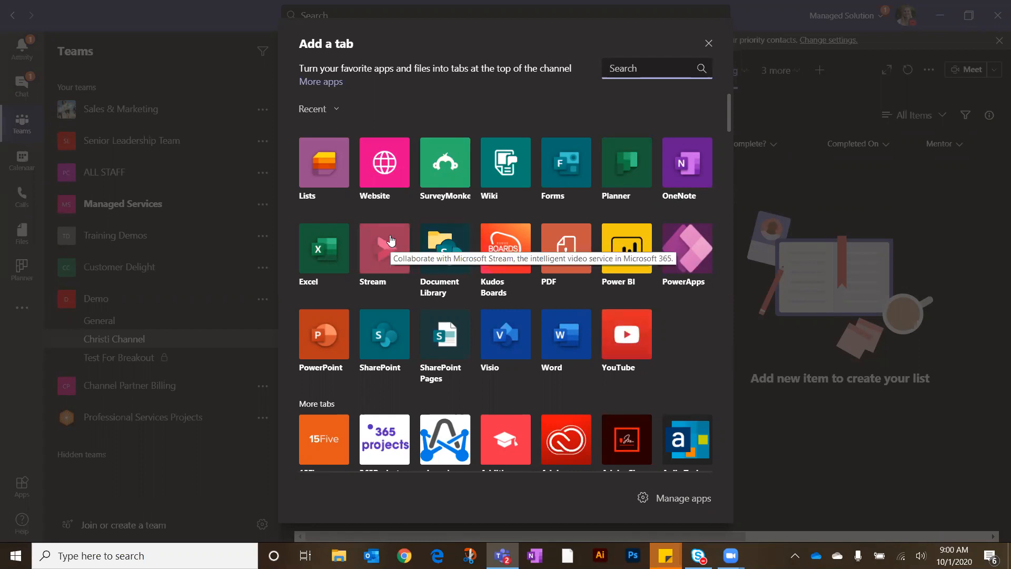
left_click(642, 343)
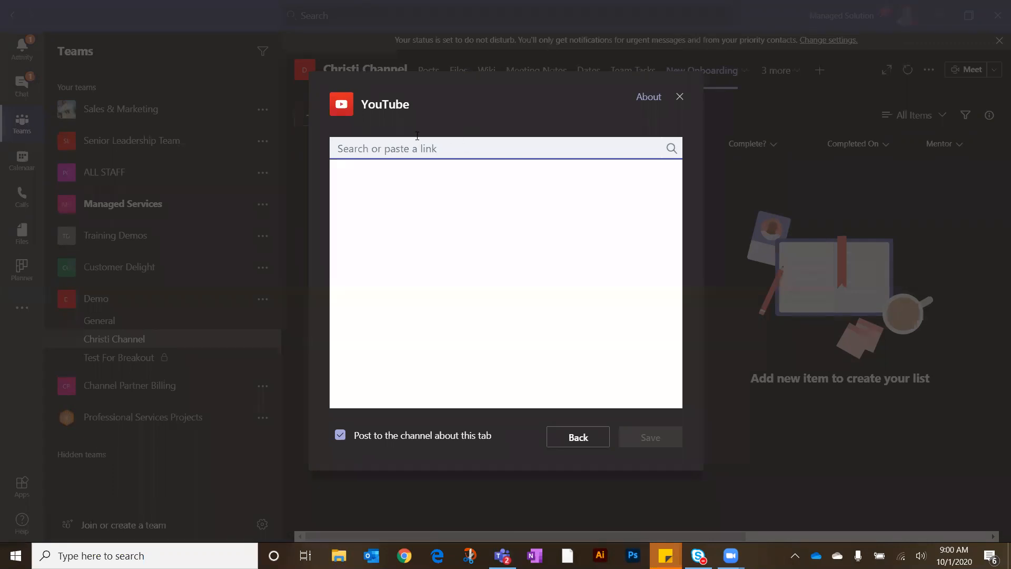
left_click(400, 150)
type("https://www.youtube.com/watch?v=RR7o94VXDfY&t=363s")
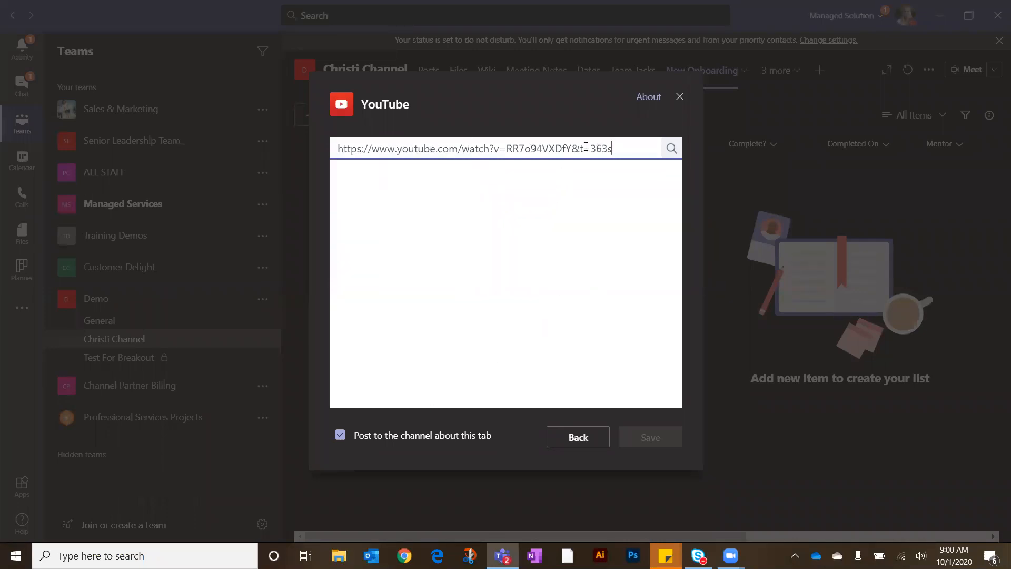
left_click_drag(618, 151, 531, 150)
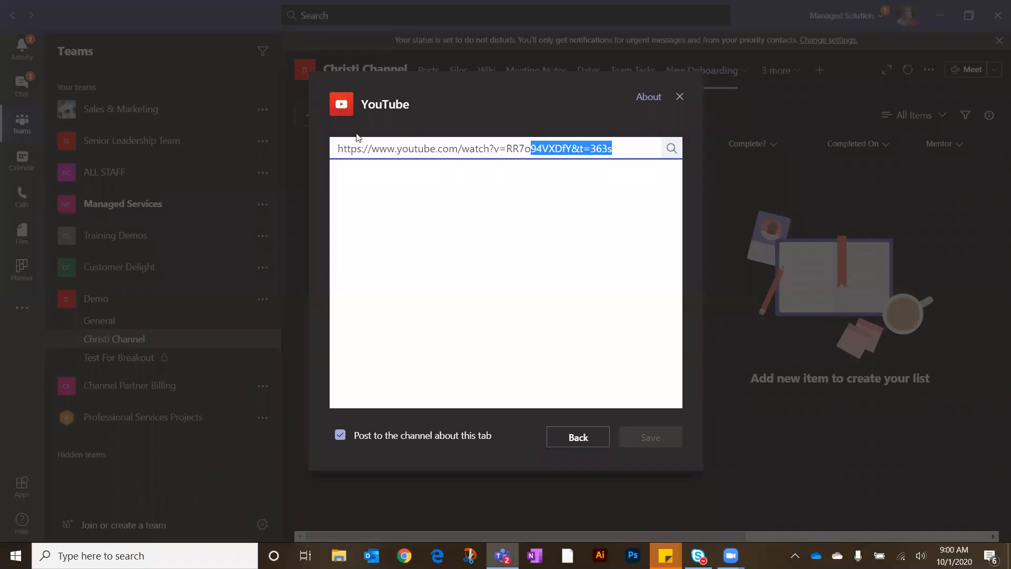
left_click(437, 150)
left_click(340, 434)
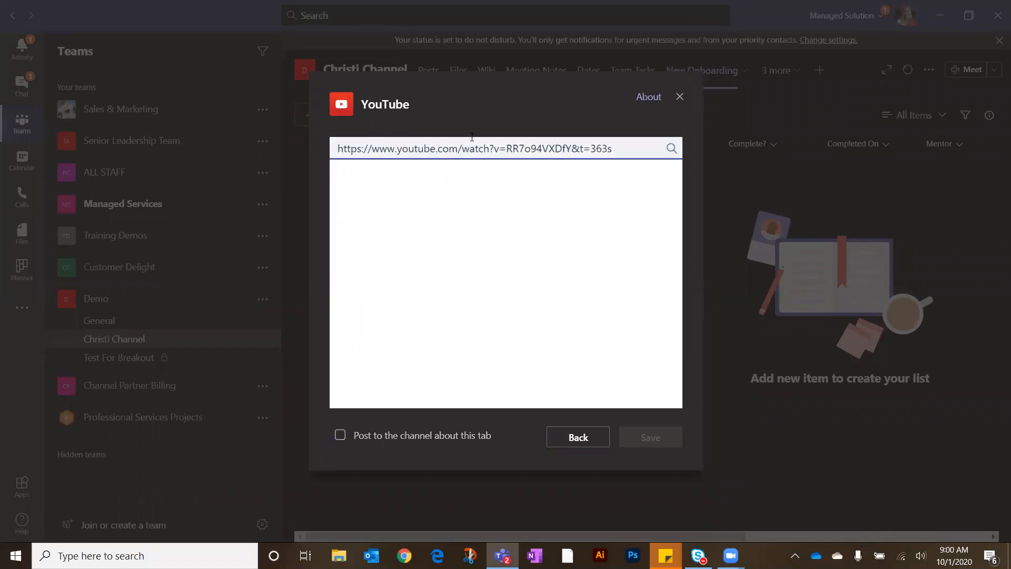
left_click_drag(418, 150, 424, 150)
left_click(381, 141)
left_click(671, 149)
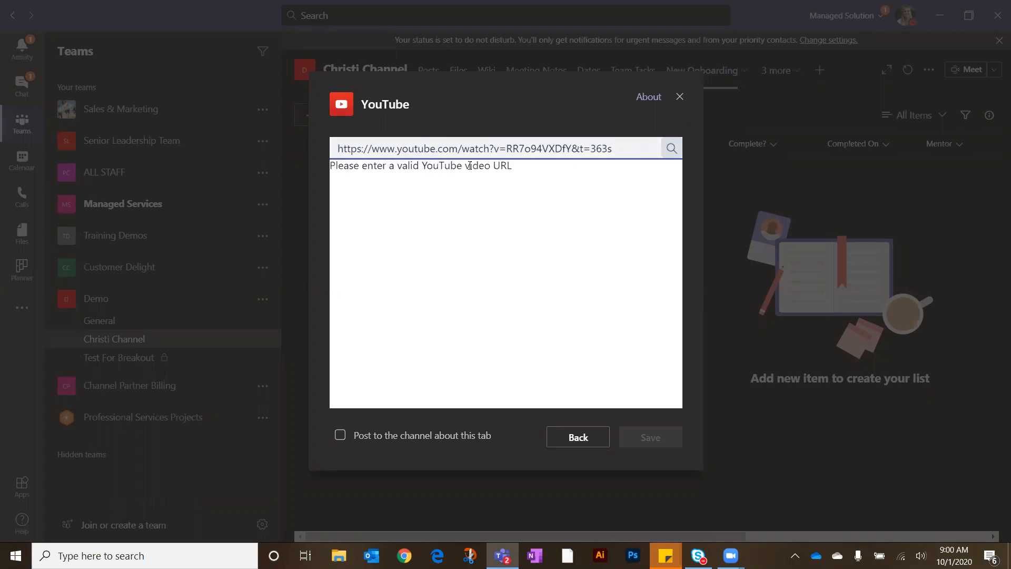
Step: Replace the YouTube link with the search text "office 365", then abandon the YouTube tab setup
left_click_drag(611, 149, 258, 142)
key("BackSpace")
type("office 365")
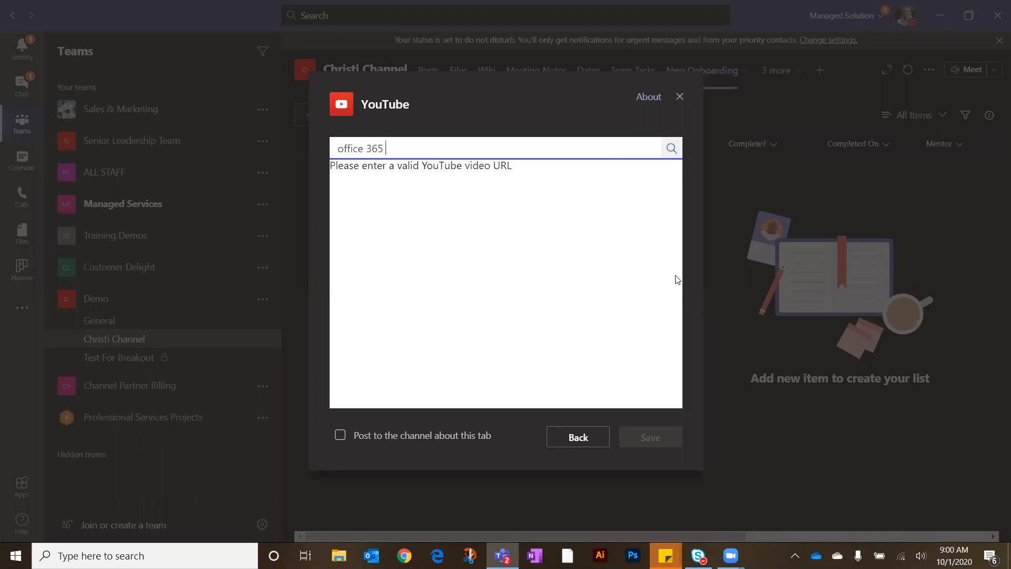
left_click_drag(500, 165, 645, 107)
left_click(679, 97)
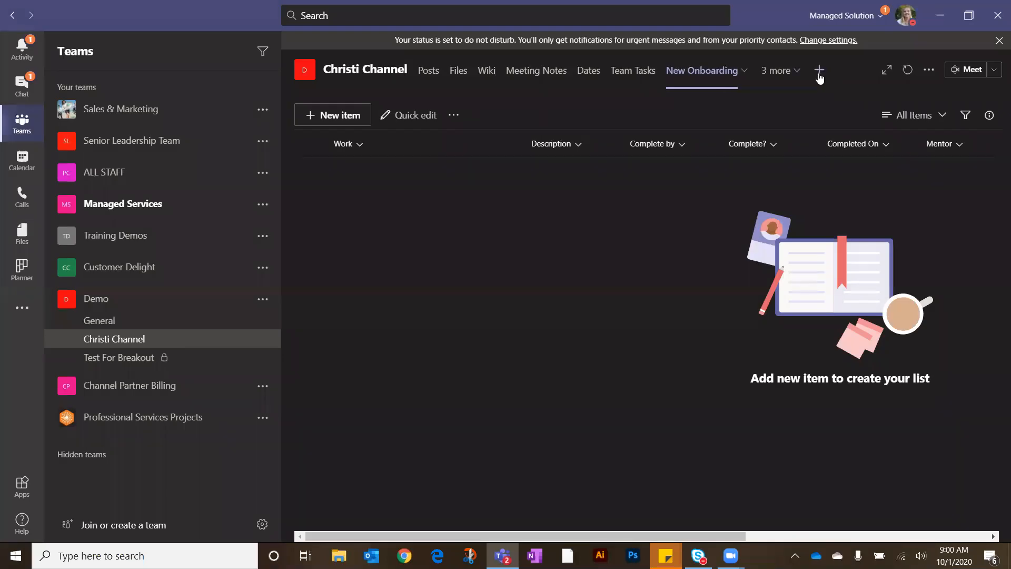
left_click(819, 71)
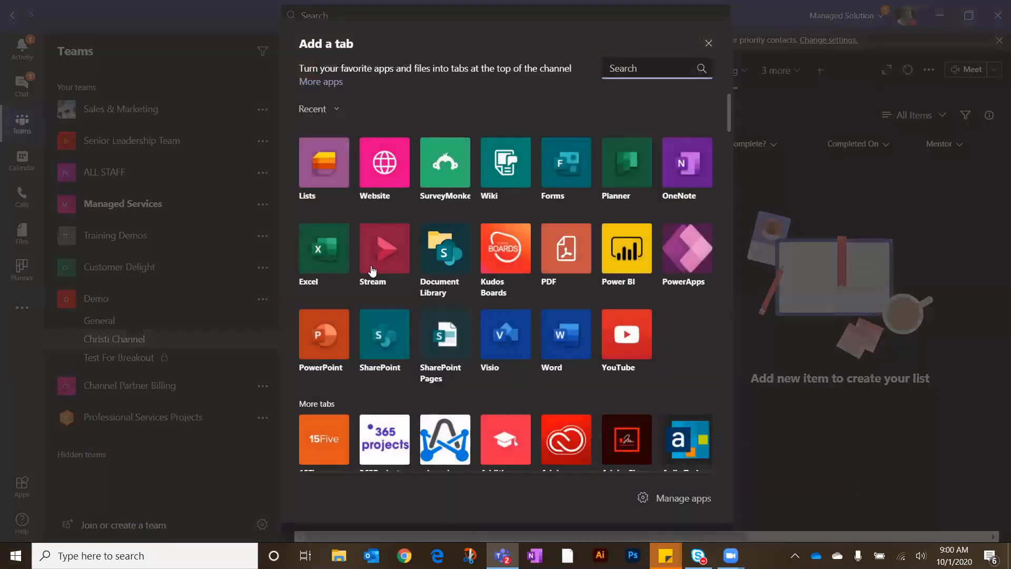
left_click(370, 266)
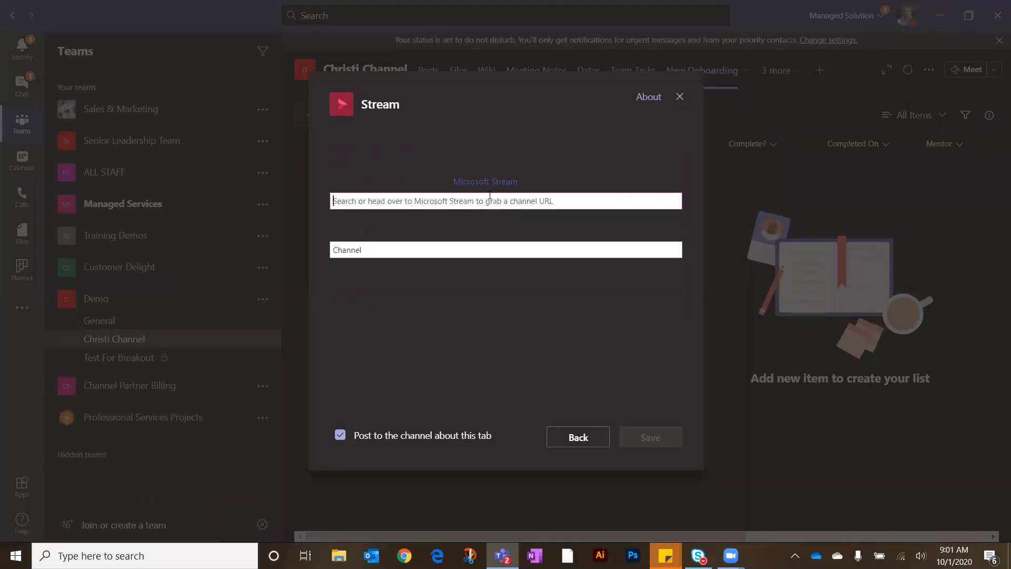
left_click(404, 556)
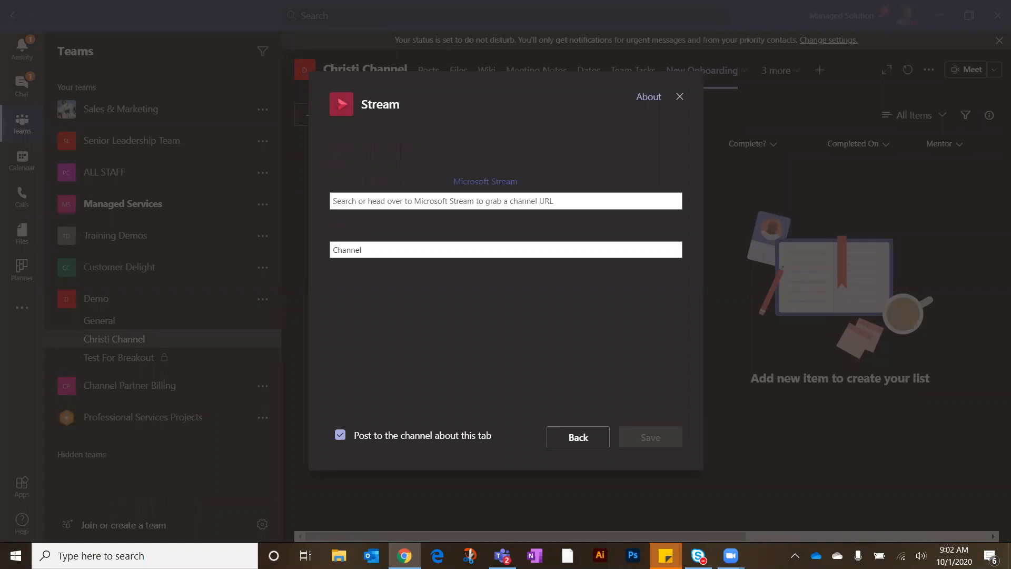
left_click(361, 202)
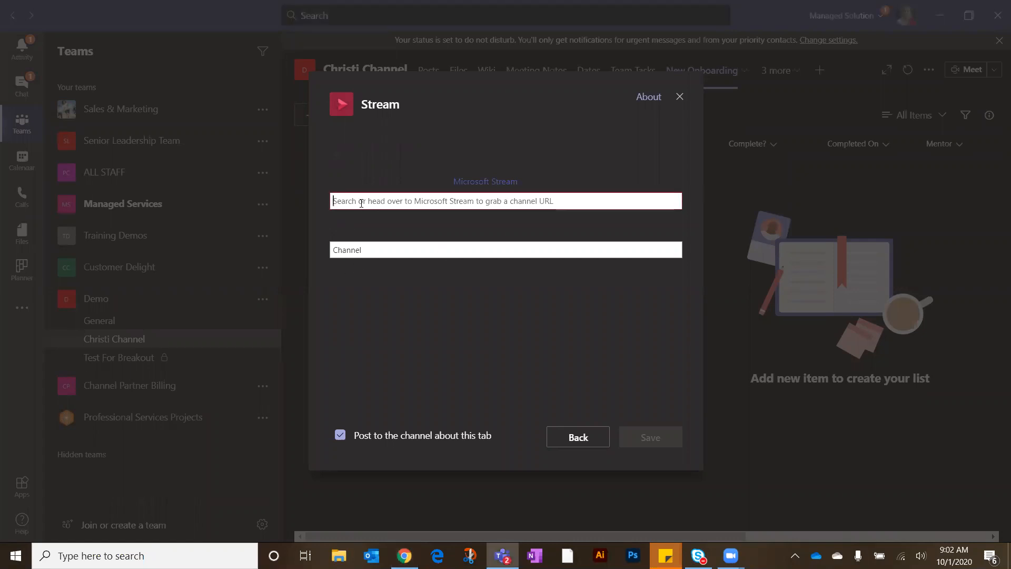
type("https://web.microsoftstream.com/video/65060a6a-4dde-4391-b5eb-758277322a82?list=studio")
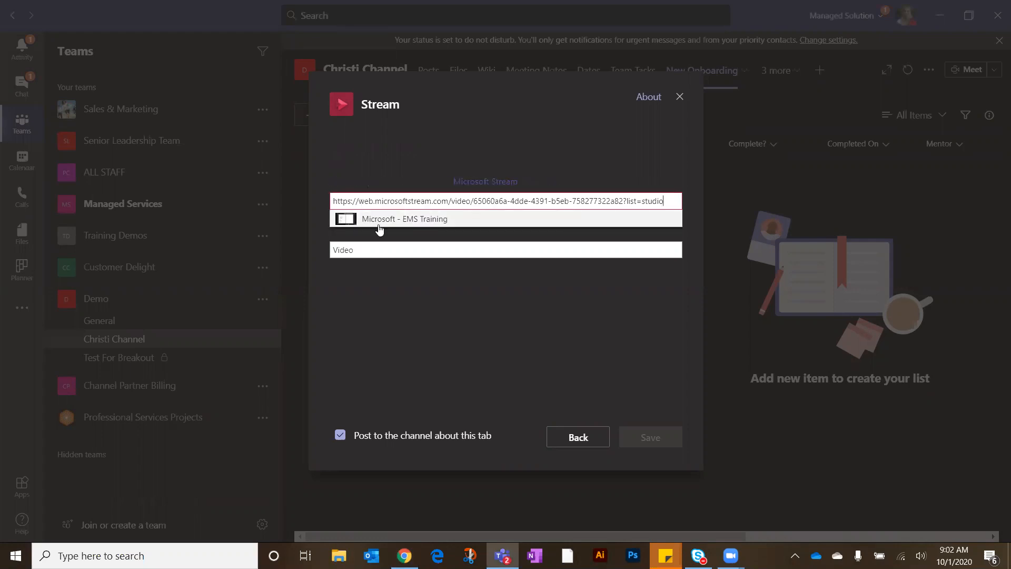
left_click(378, 224)
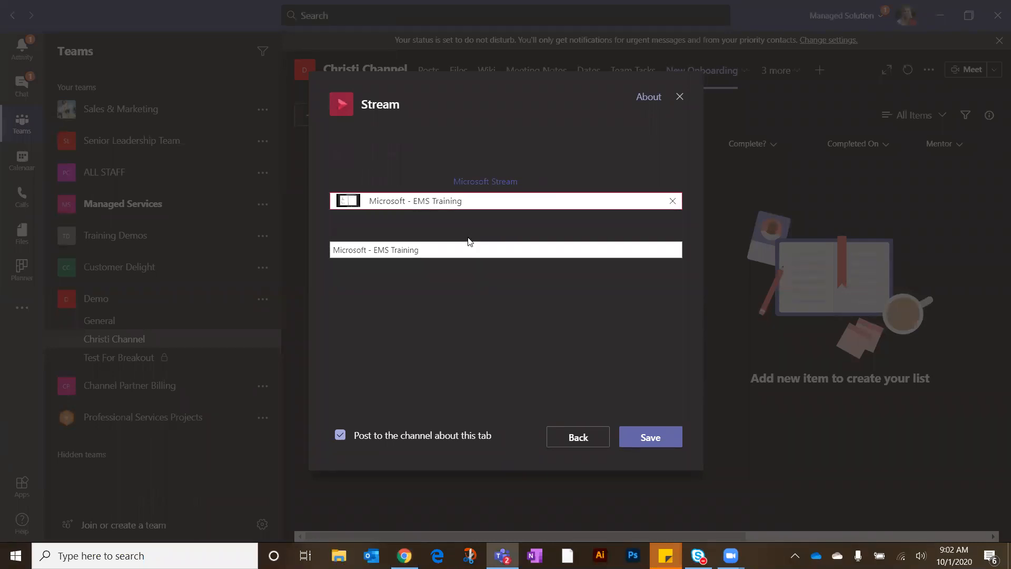
Step: Shorten the Stream tab's name to "EMS Training" and save the tab with the channel post enabled
left_click(371, 250)
left_click_drag(372, 251, 296, 253)
key("BackSpace")
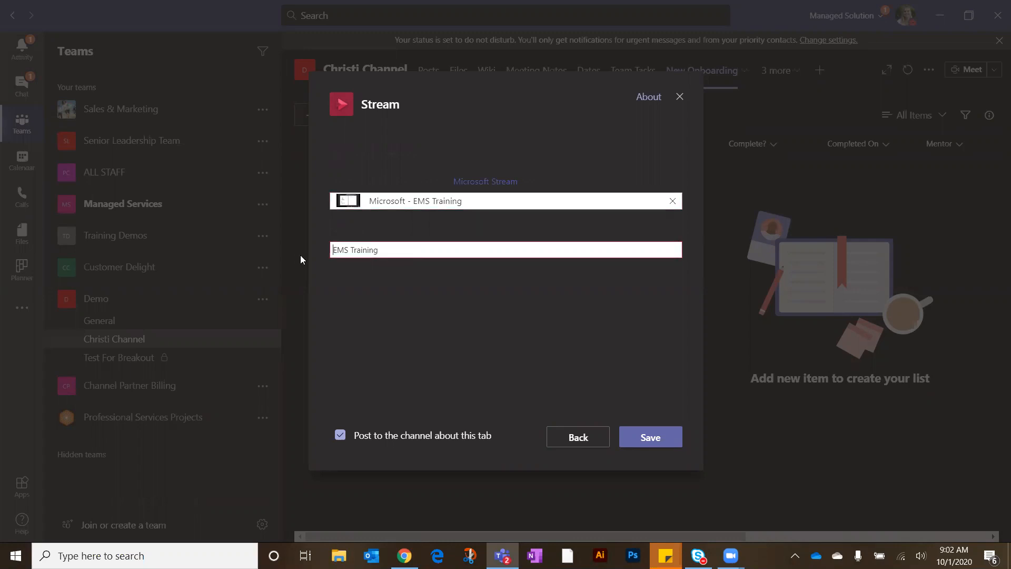
left_click(647, 435)
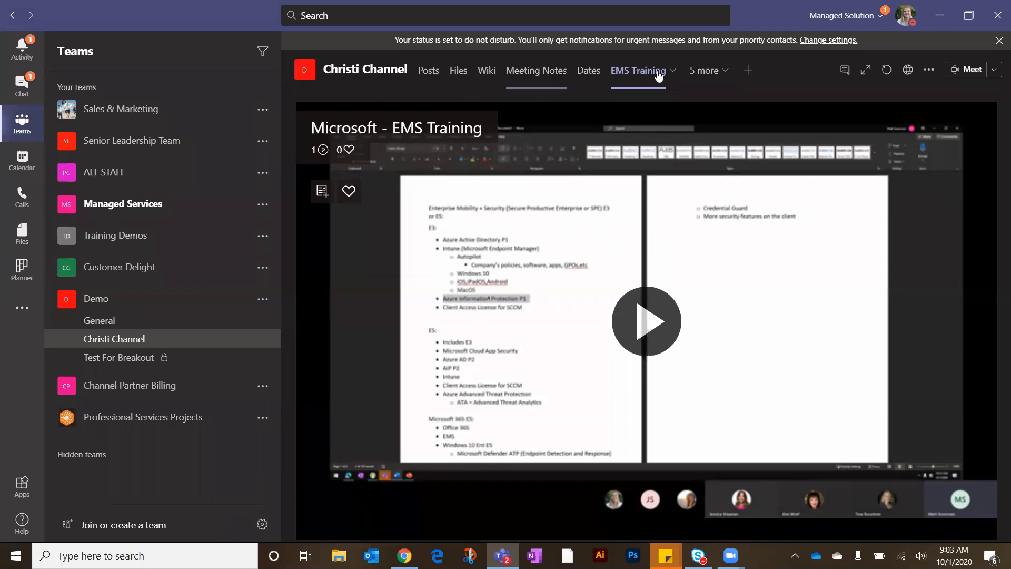
Step: Browse the apps that can be added as channel tabs, from the recent apps through the alphabetical entries up to N, without adding one
left_click(747, 71)
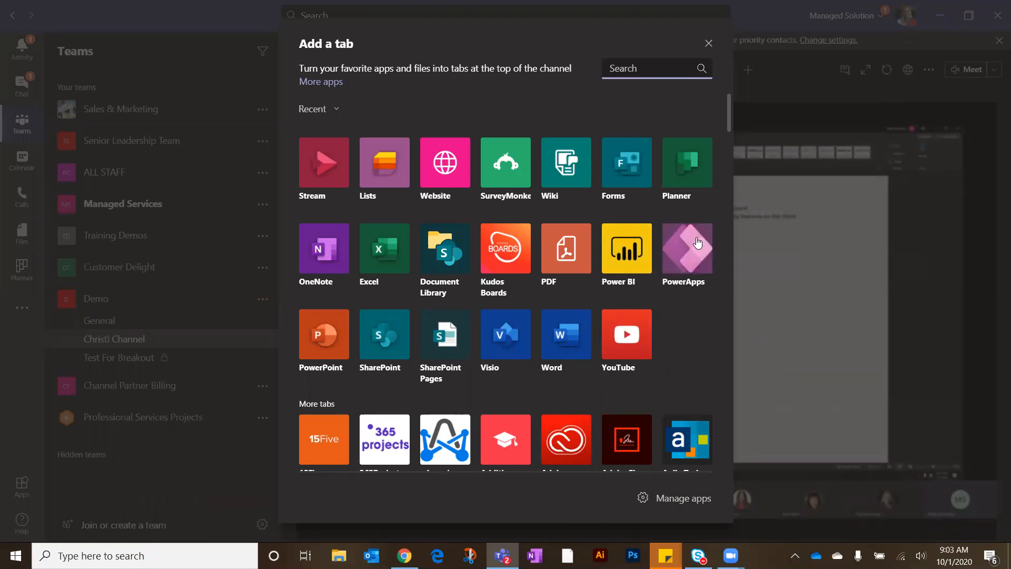
scroll(568, 268, "down", 1)
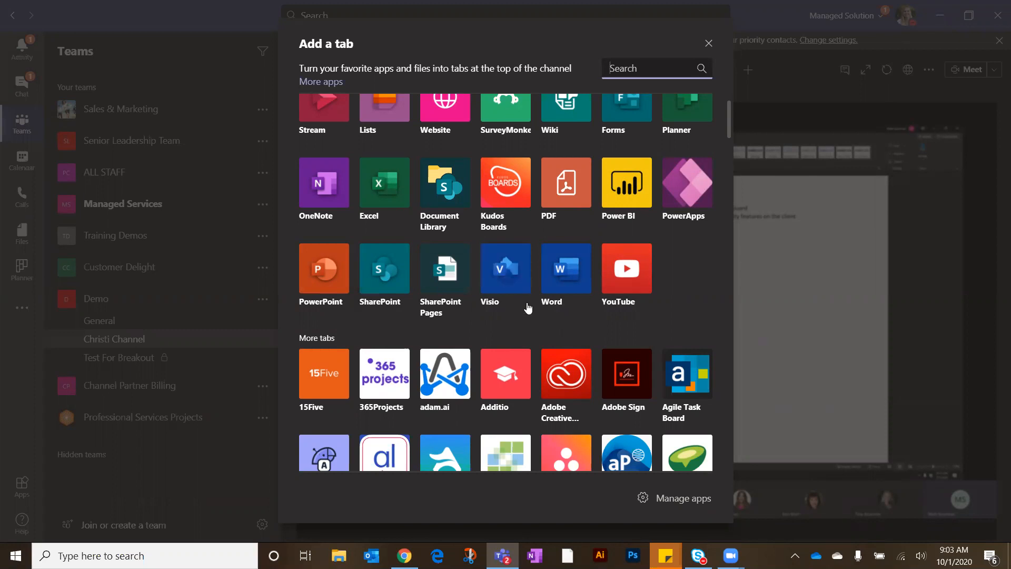
scroll(528, 308, "down", 3)
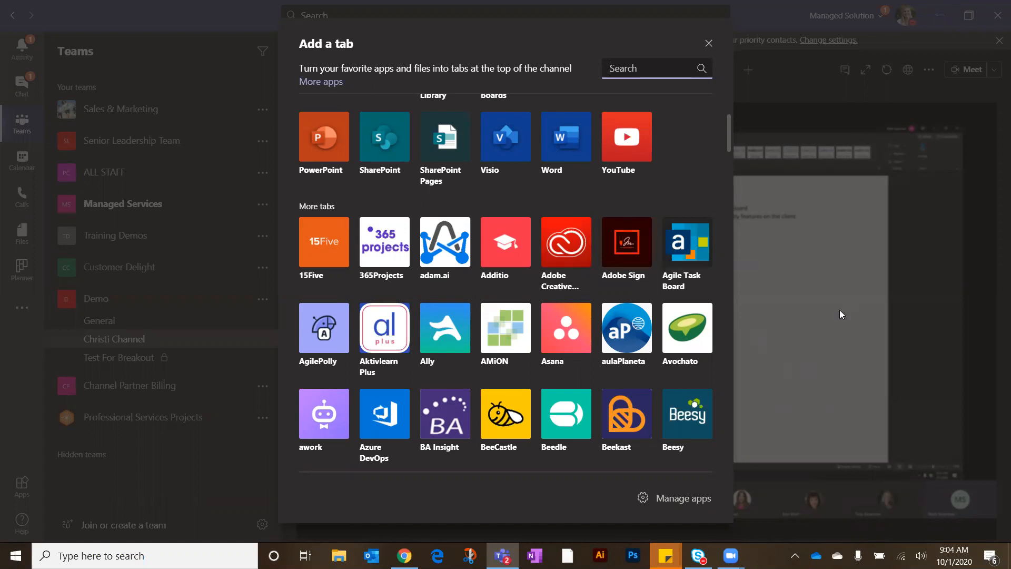
scroll(455, 322, "down", 3)
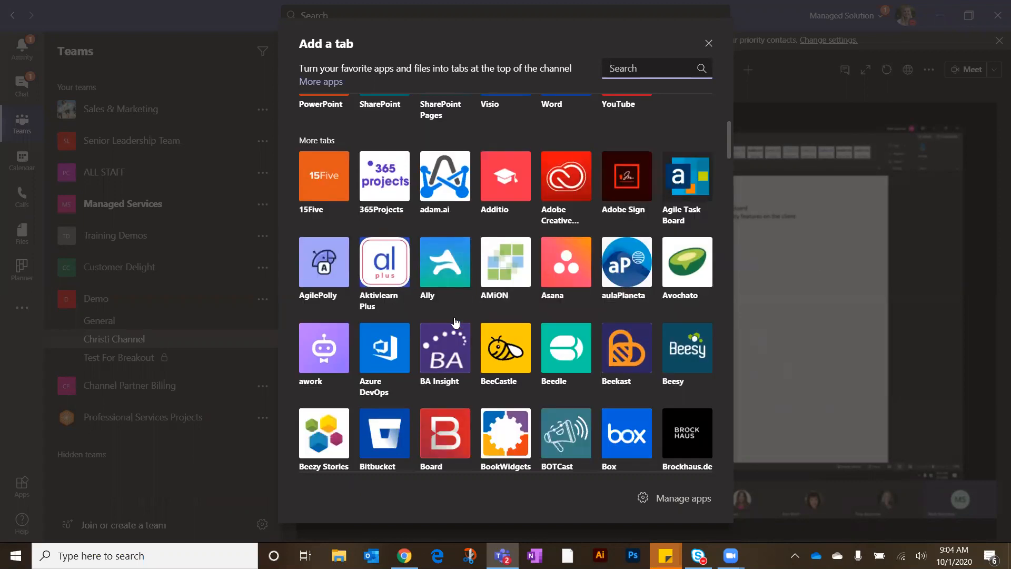
scroll(456, 322, "down", 8)
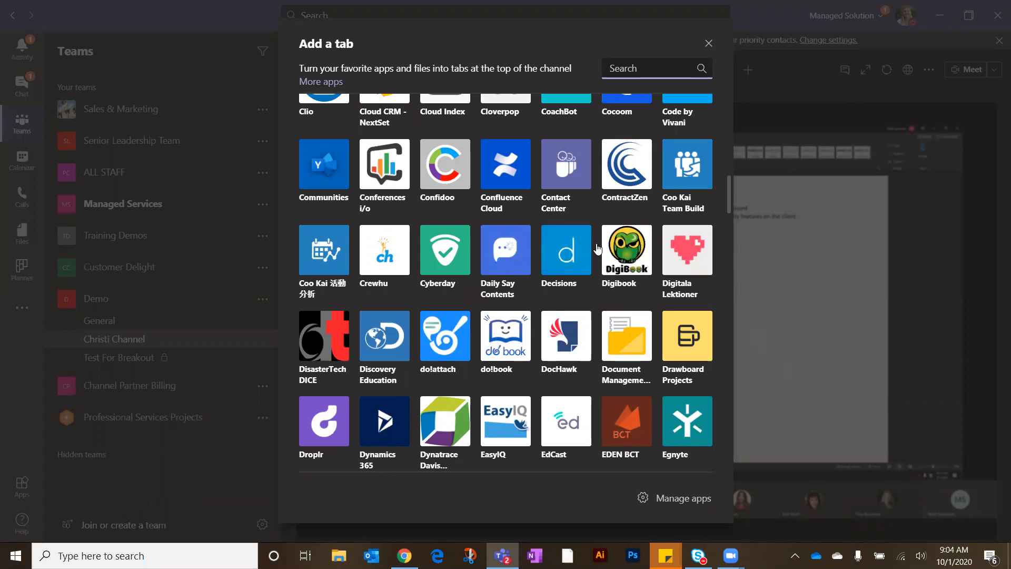
scroll(598, 249, "down", 1)
scroll(598, 249, "down", 5)
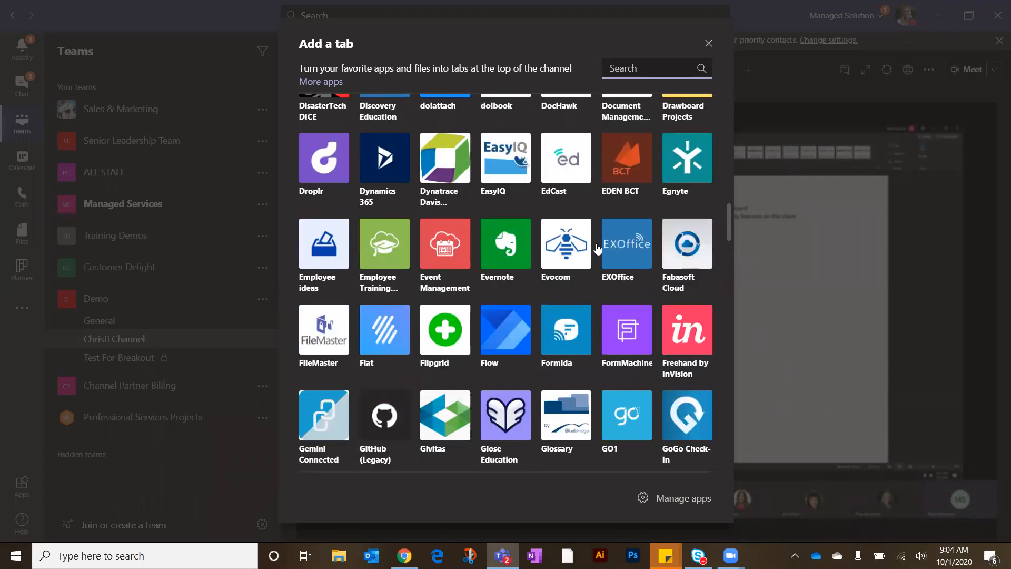
scroll(598, 249, "down", 2)
scroll(598, 248, "down", 2)
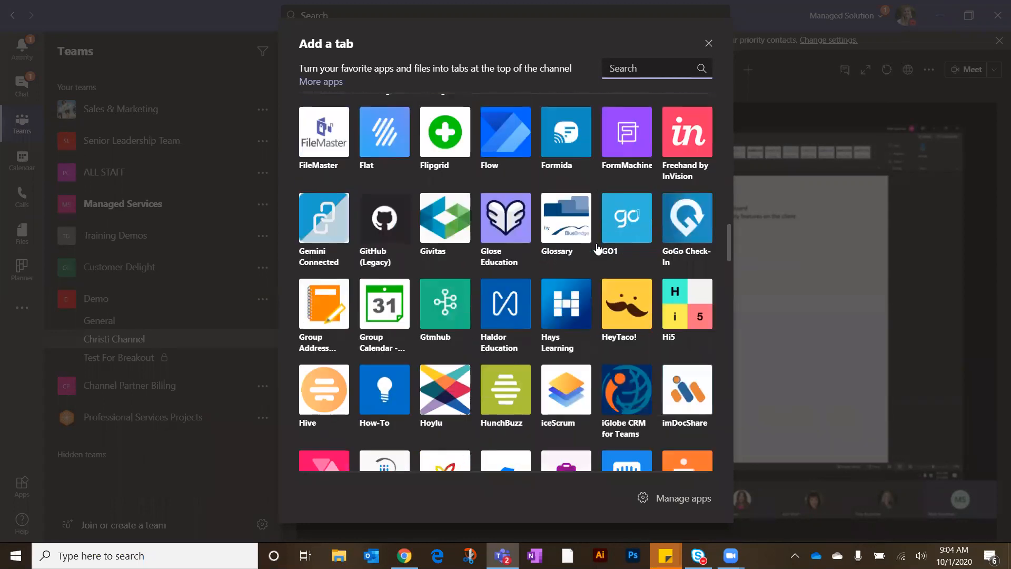
scroll(598, 248, "down", 1)
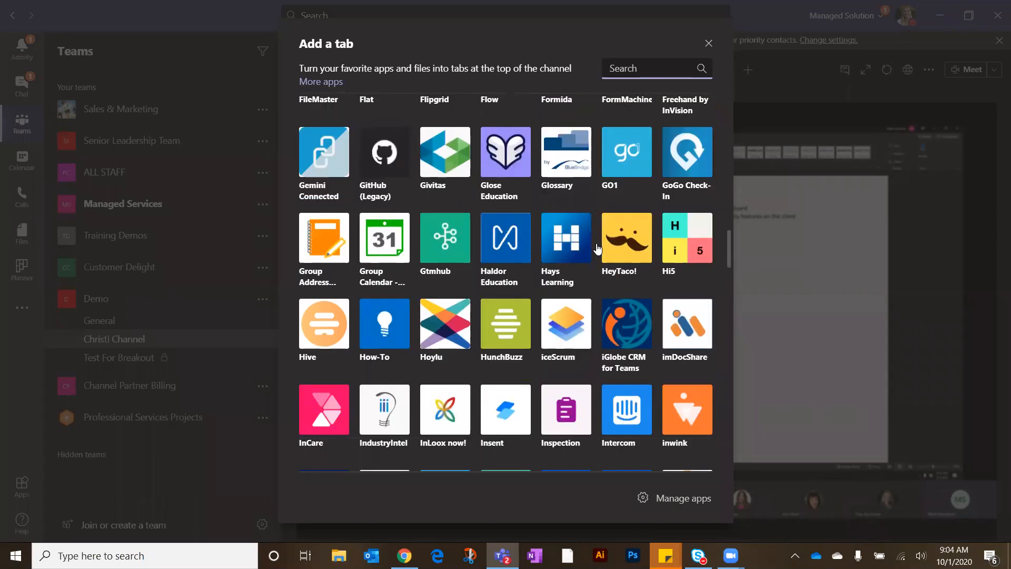
scroll(598, 249, "down", 1)
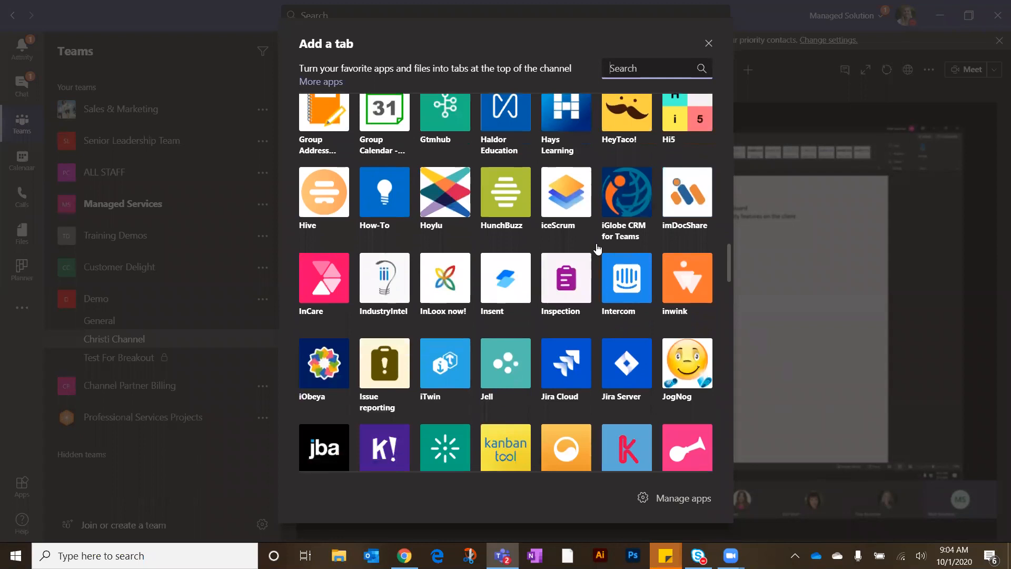
scroll(598, 248, "down", 1)
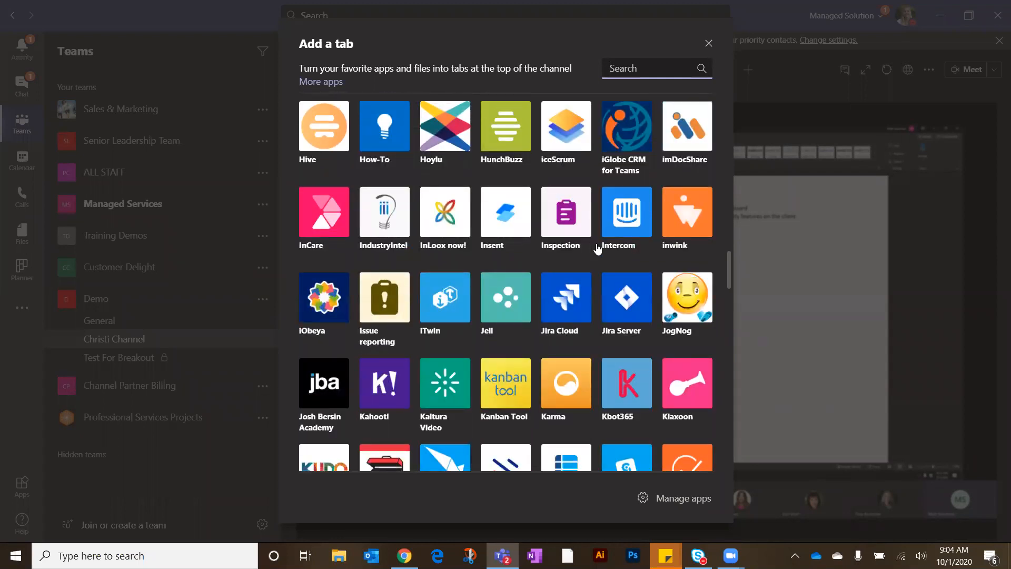
scroll(598, 248, "down", 1)
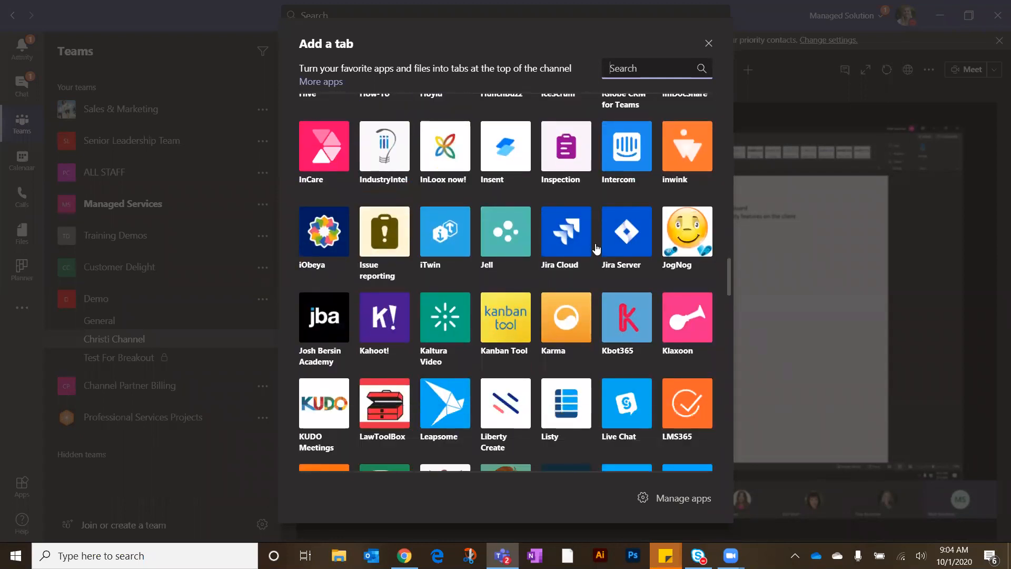
scroll(596, 248, "down", 1)
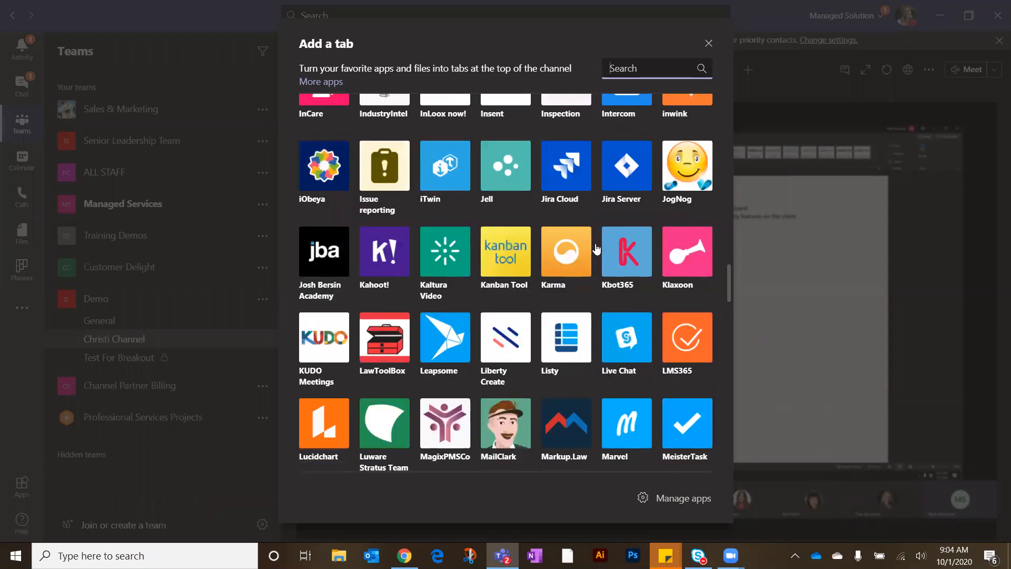
scroll(585, 244, "down", 1)
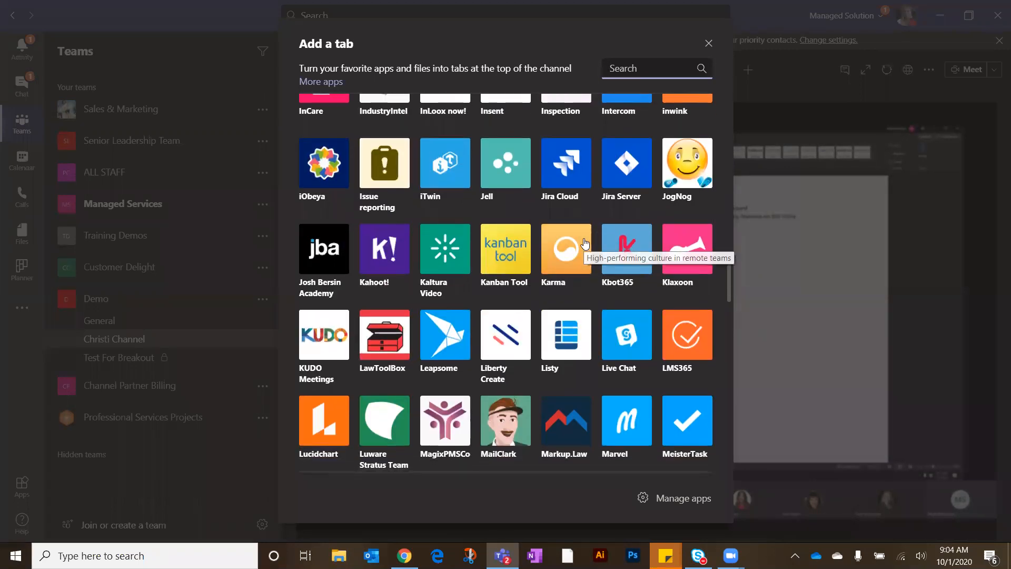
scroll(553, 284, "down", 1)
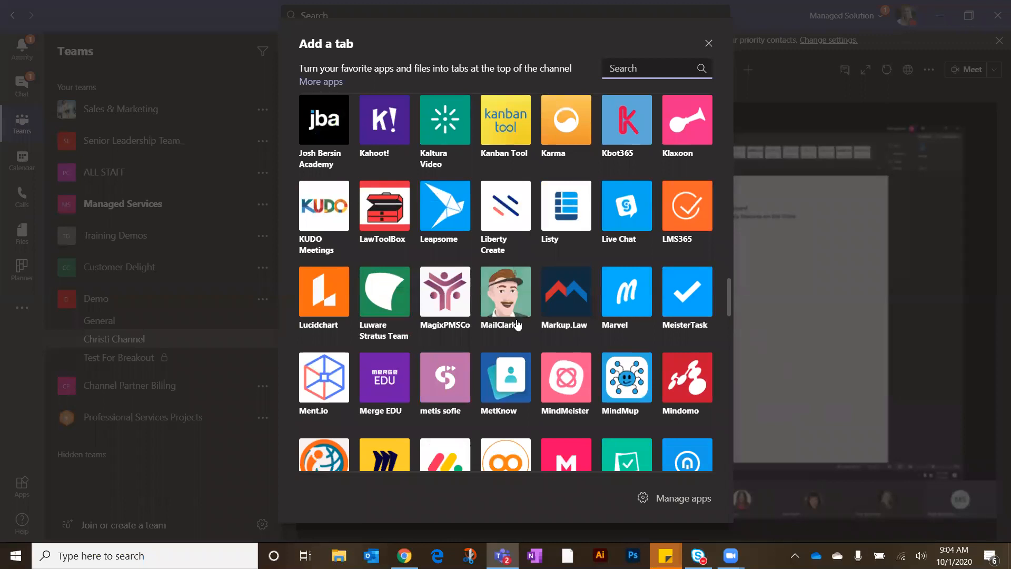
scroll(572, 338, "down", 2)
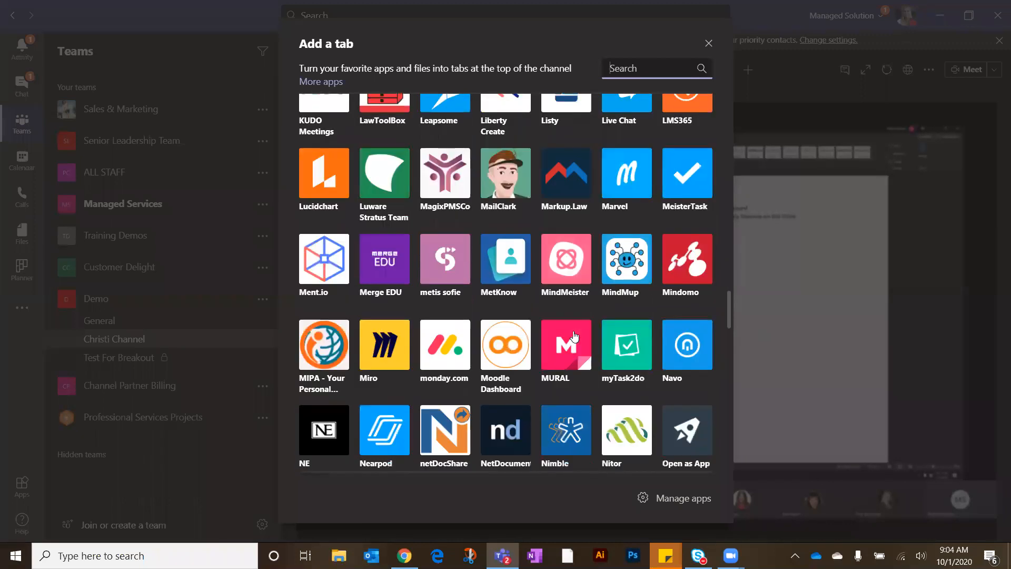
scroll(574, 336, "down", 2)
scroll(572, 326, "down", 1)
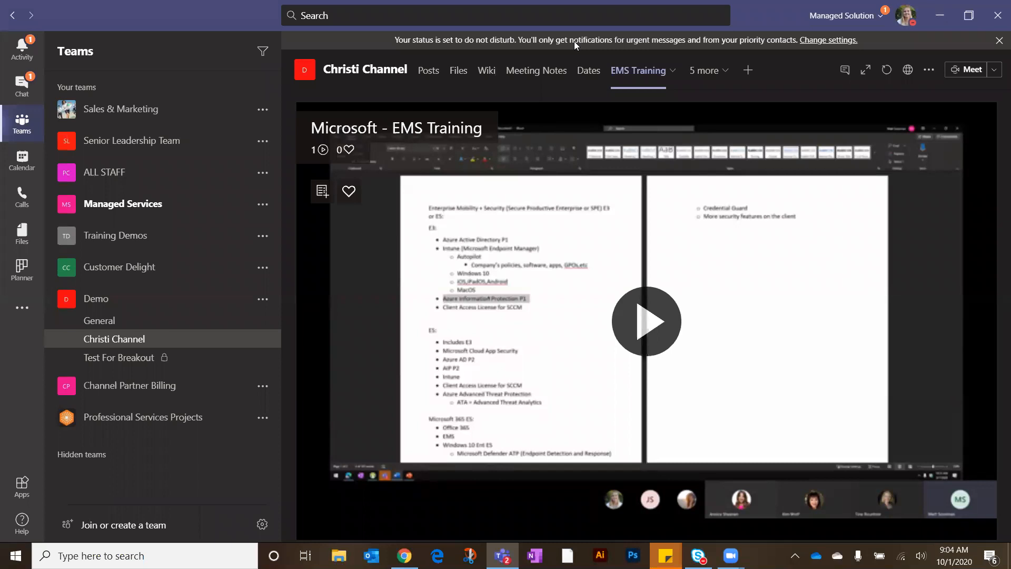
Step: View the channel's Meeting Notes tab and review the add-a-tab app catalogue again, from the recent apps through the entries starting with S
left_click(564, 79)
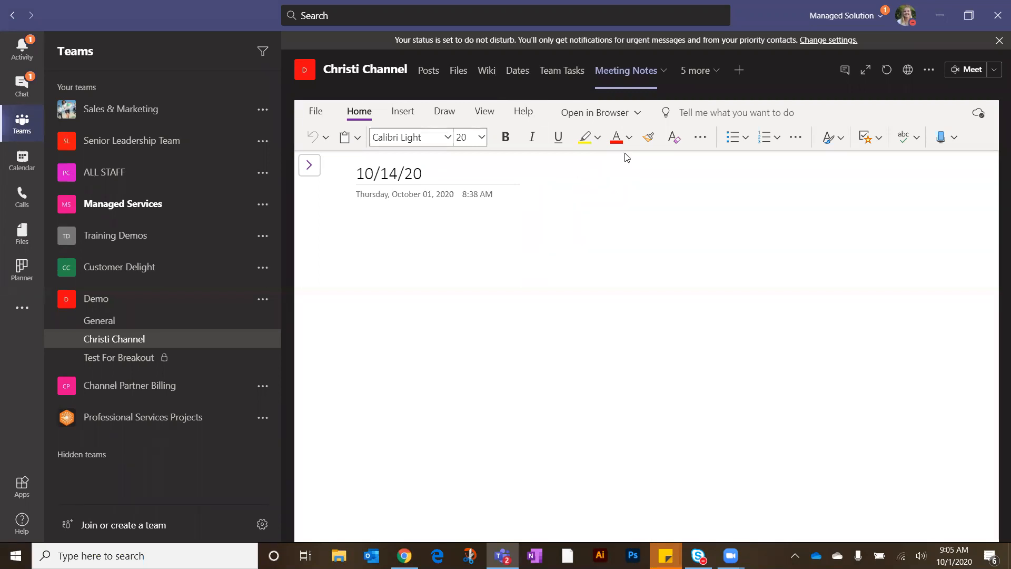
left_click(740, 72)
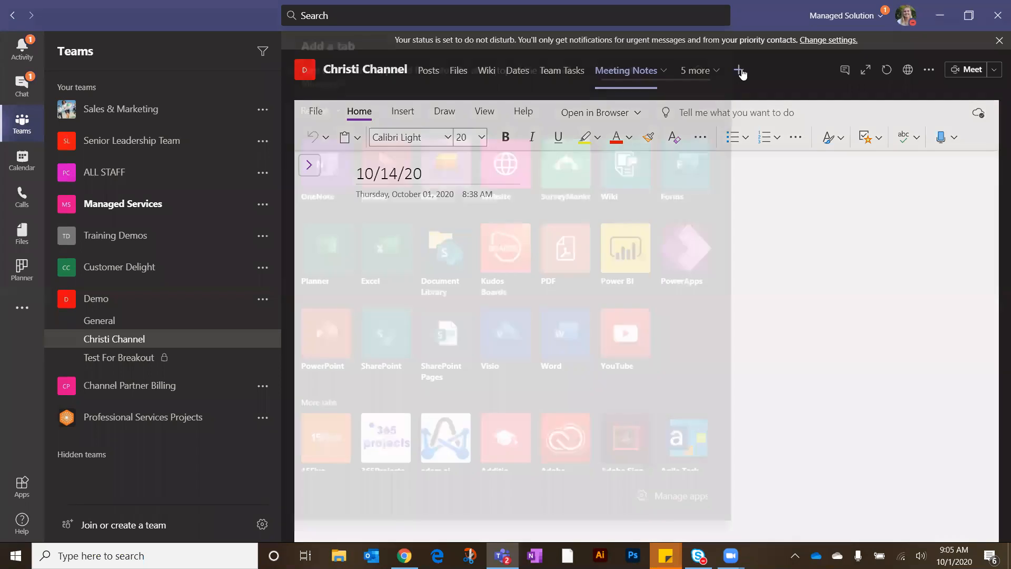
scroll(550, 271, "down", 2)
scroll(552, 272, "down", 5)
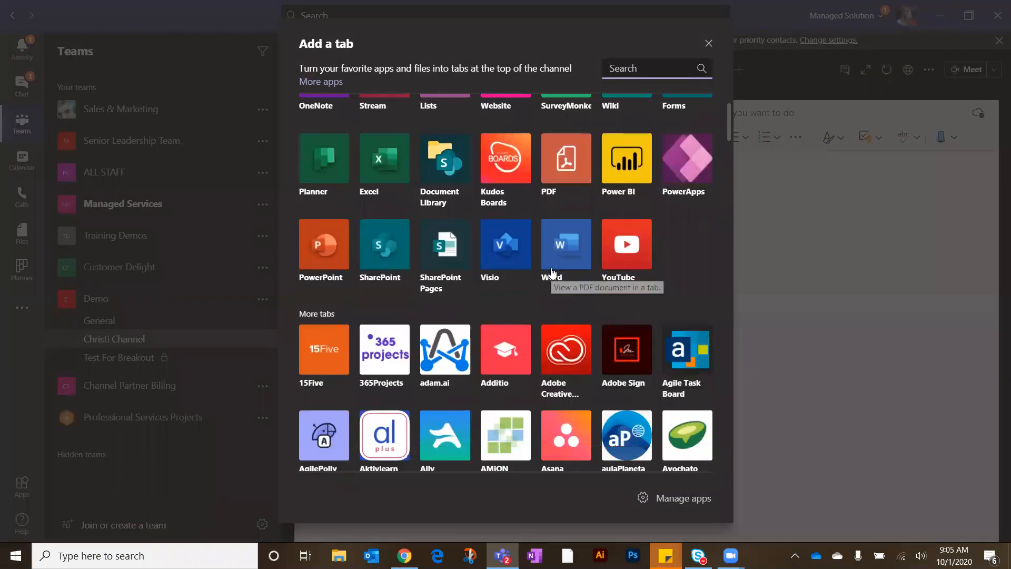
scroll(552, 272, "down", 6)
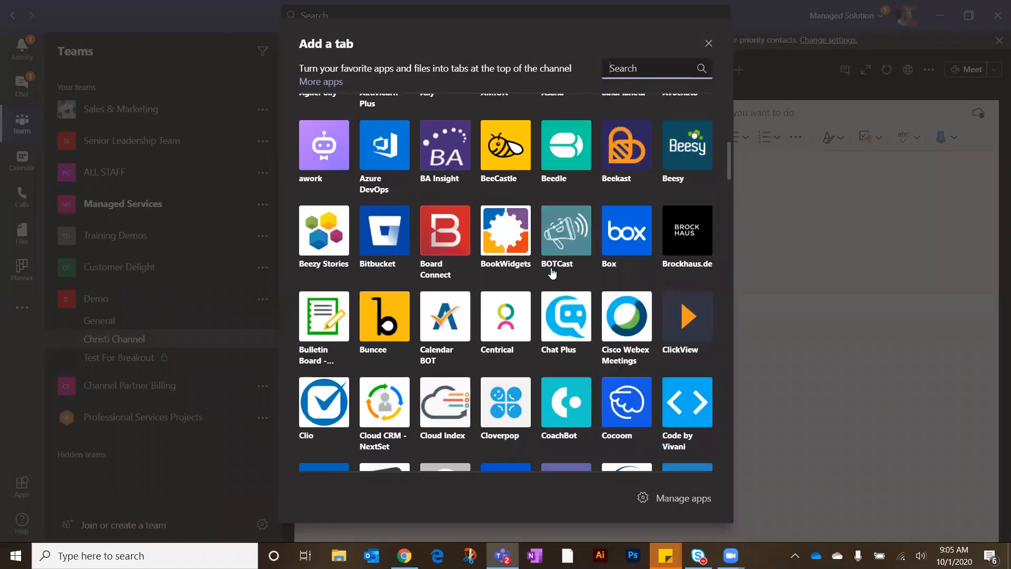
scroll(607, 266, "down", 1)
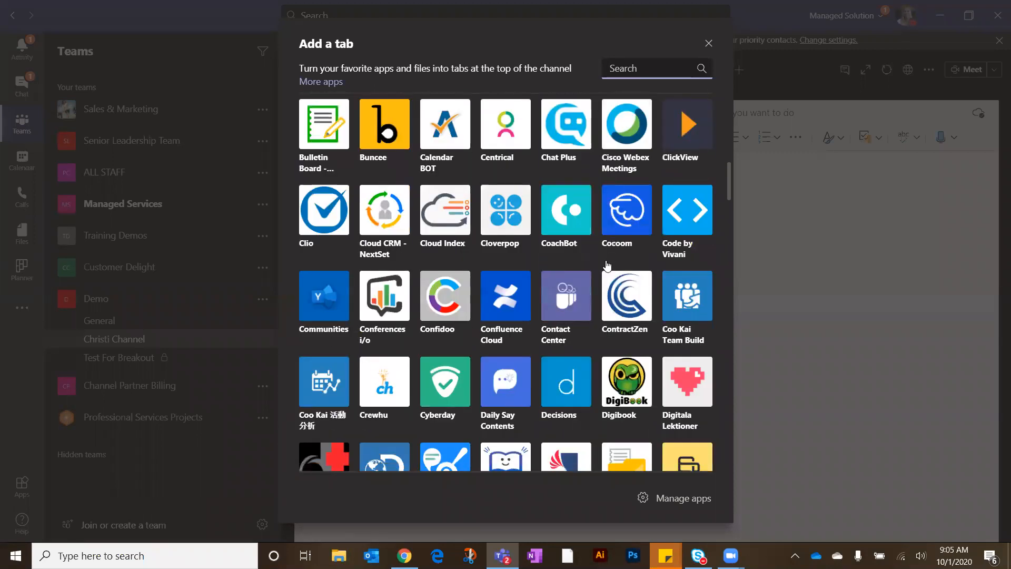
scroll(607, 266, "down", 2)
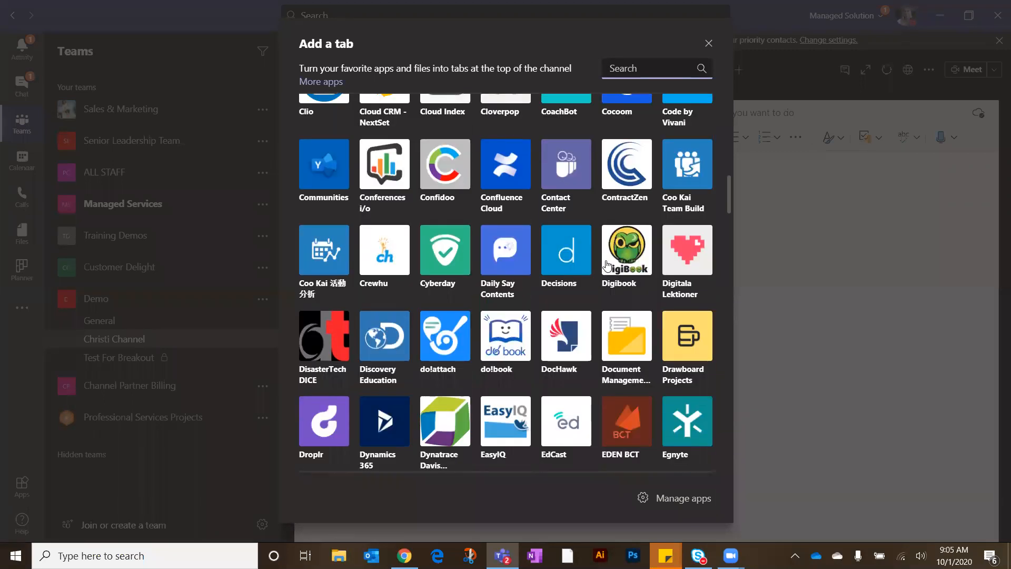
scroll(607, 266, "down", 4)
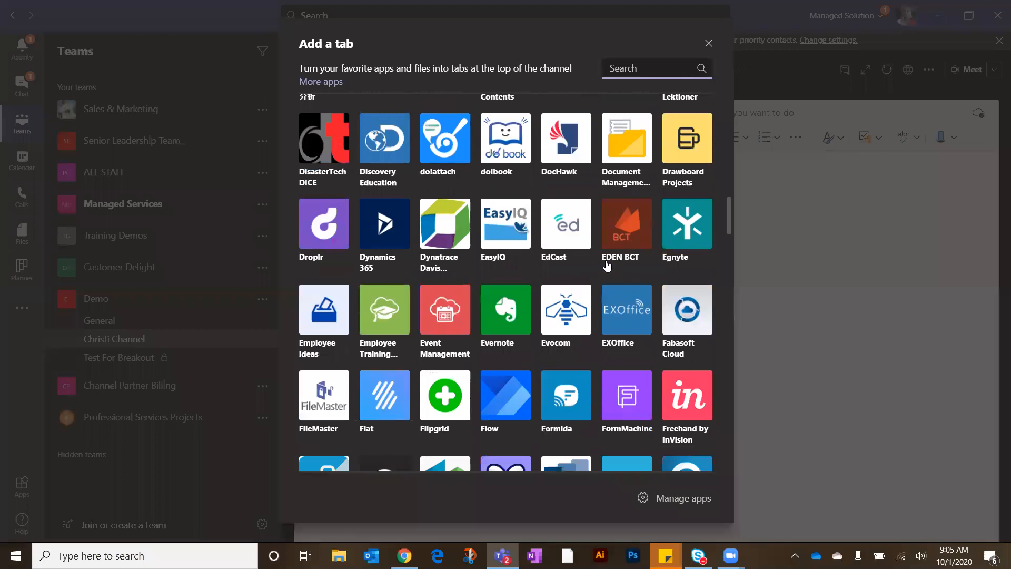
scroll(607, 266, "down", 1)
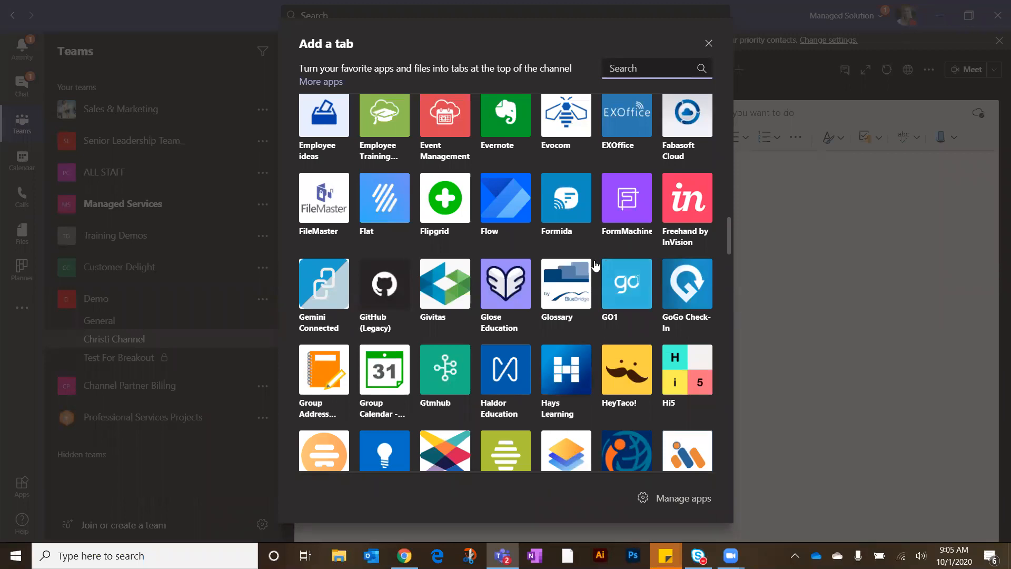
scroll(595, 265, "down", 1)
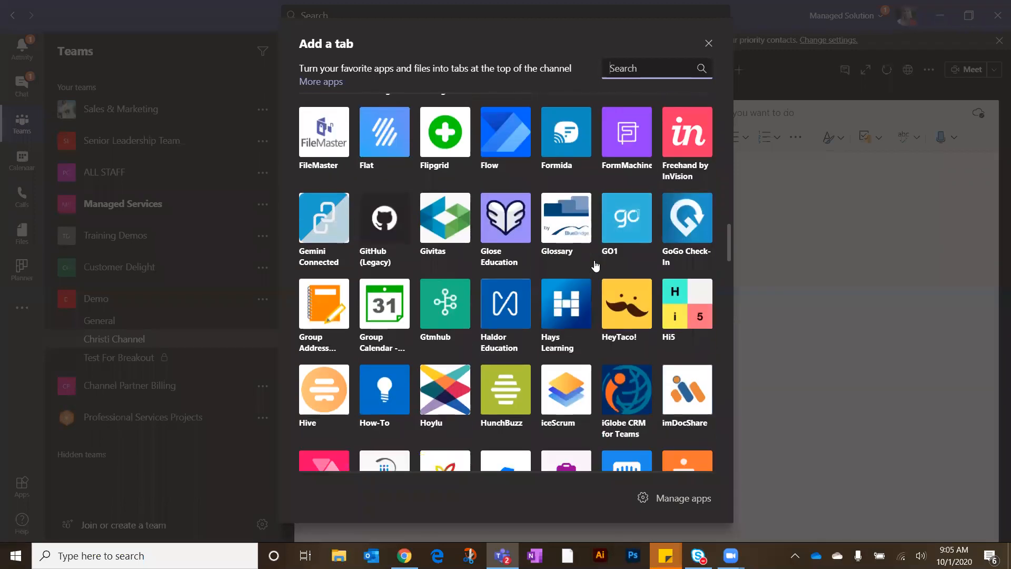
scroll(596, 265, "down", 1)
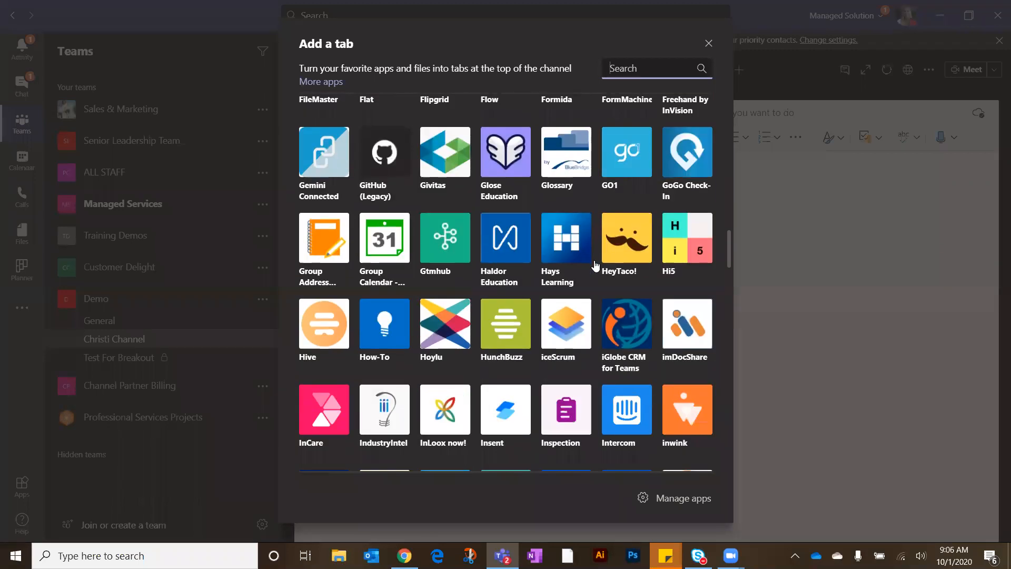
scroll(596, 266, "down", 2)
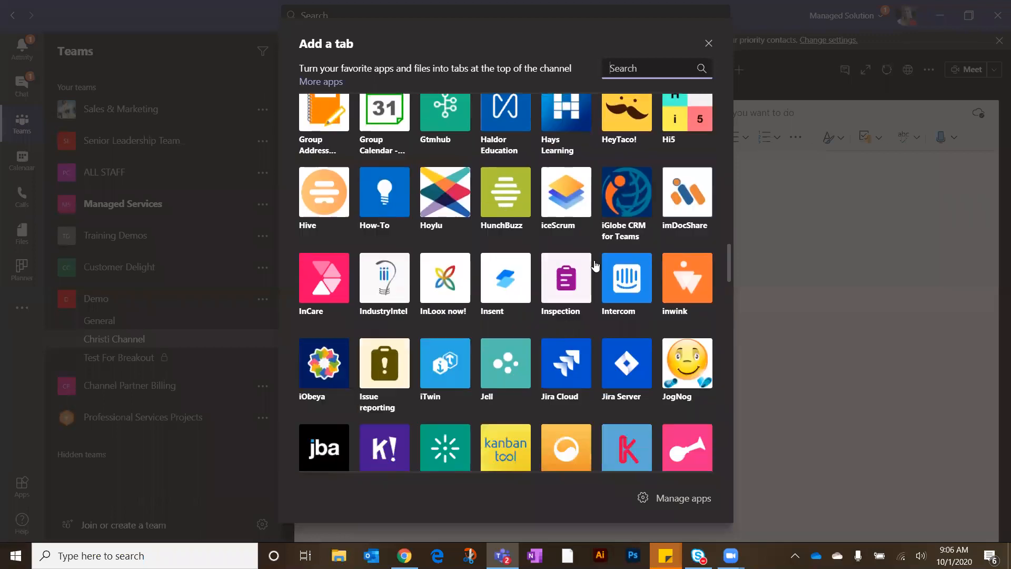
scroll(595, 265, "down", 1)
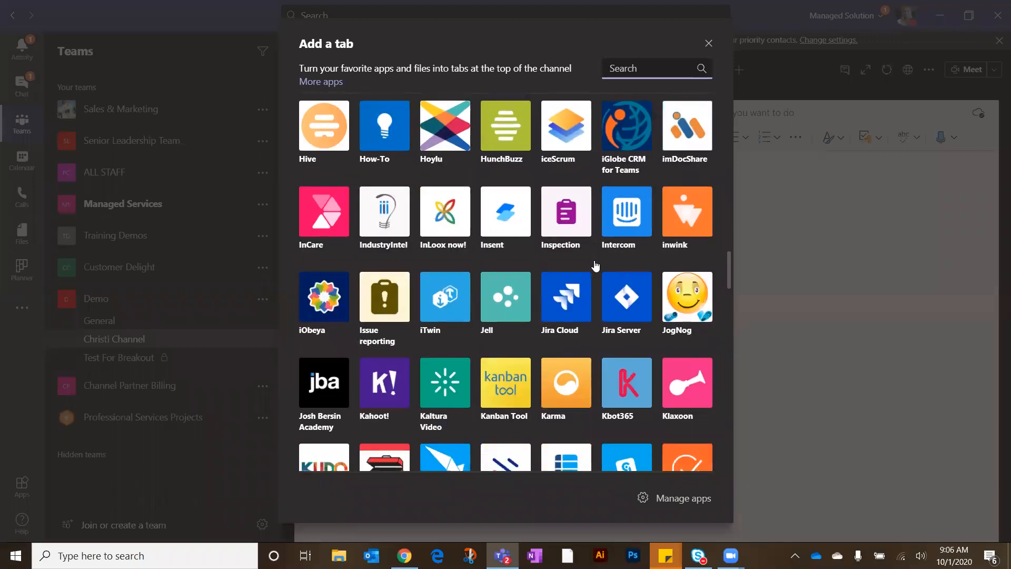
scroll(596, 265, "down", 1)
scroll(595, 265, "down", 2)
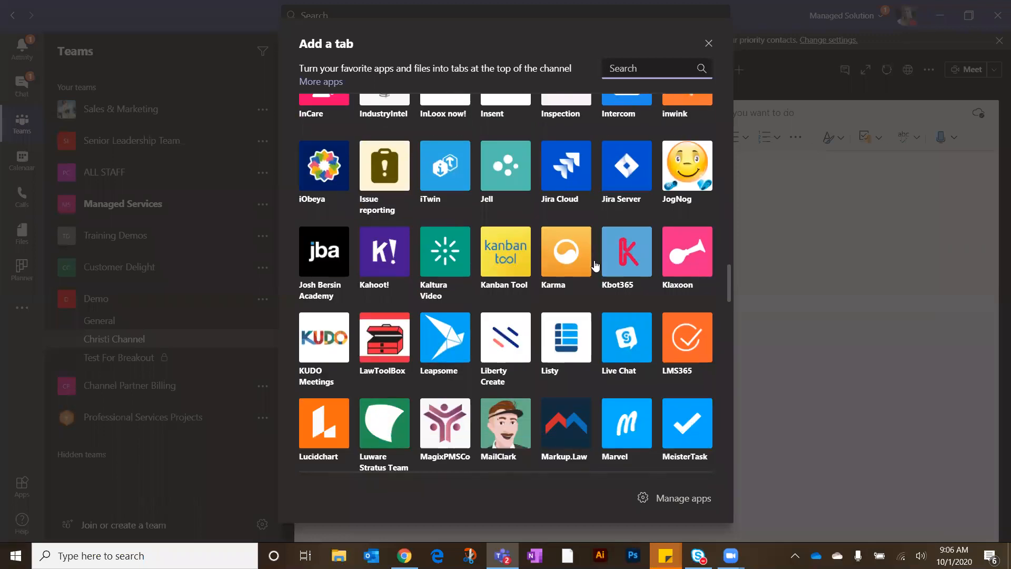
scroll(596, 266, "down", 2)
scroll(596, 265, "down", 1)
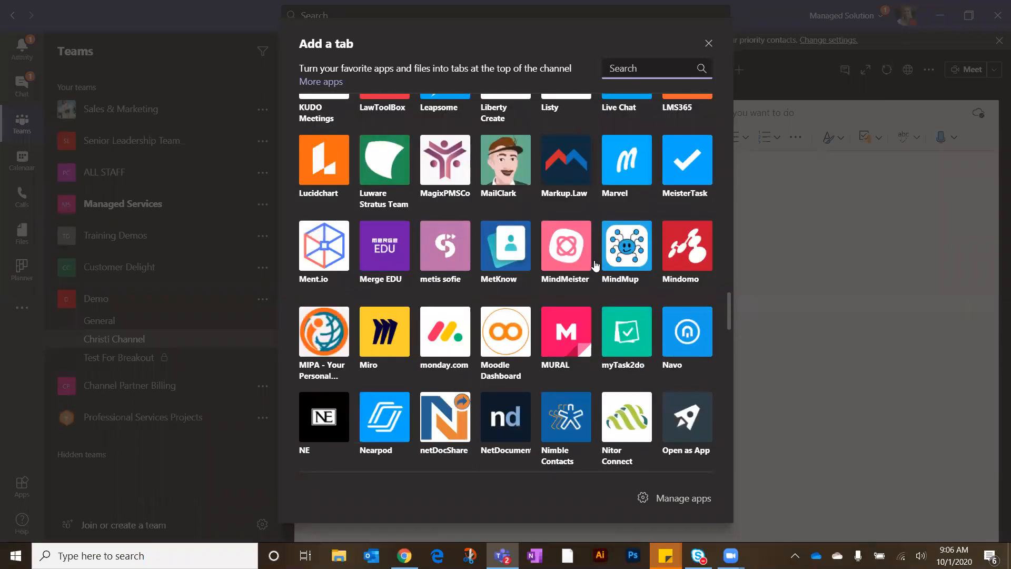
scroll(595, 264, "down", 1)
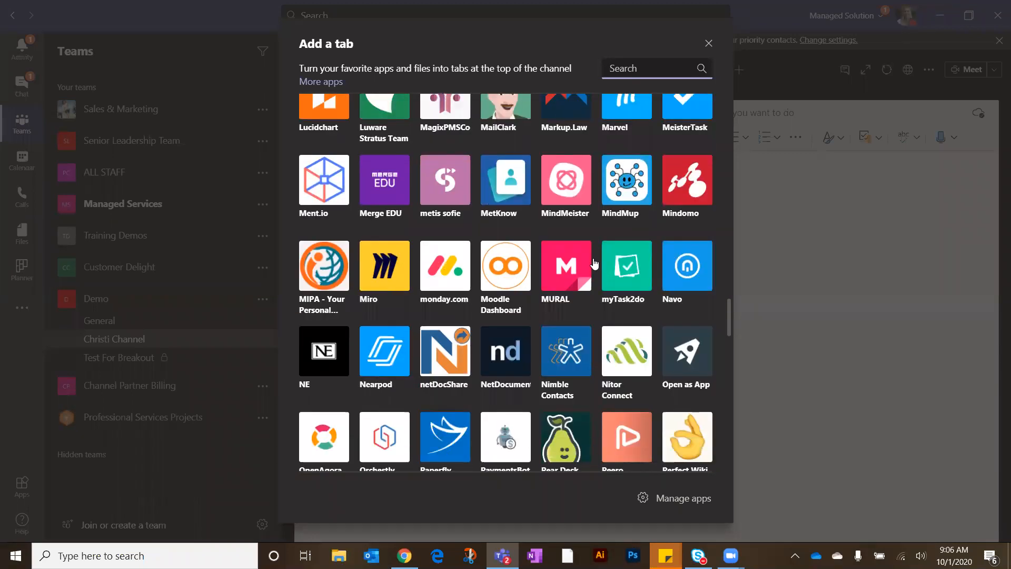
scroll(594, 264, "down", 2)
scroll(591, 265, "down", 3)
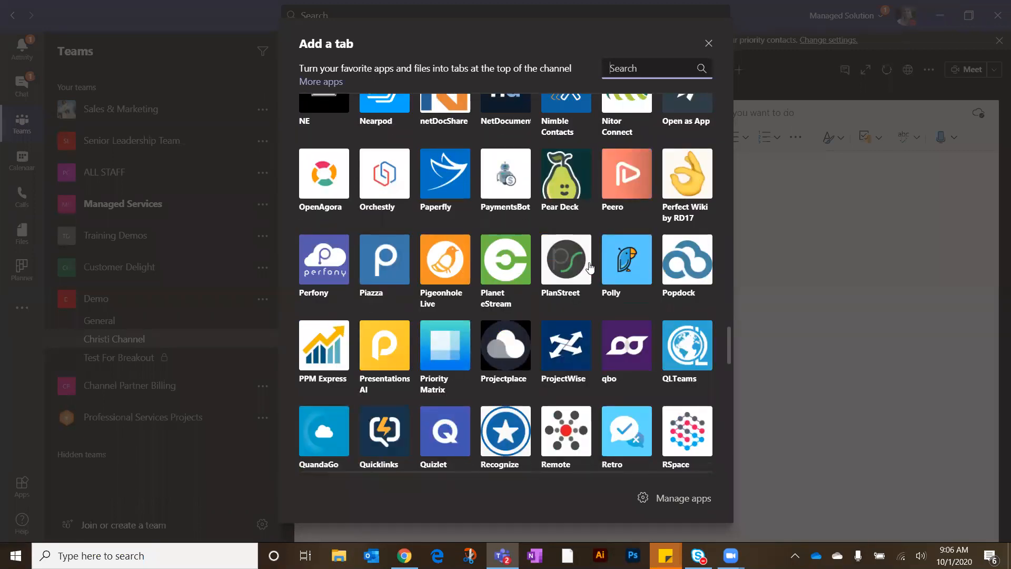
scroll(590, 268, "down", 3)
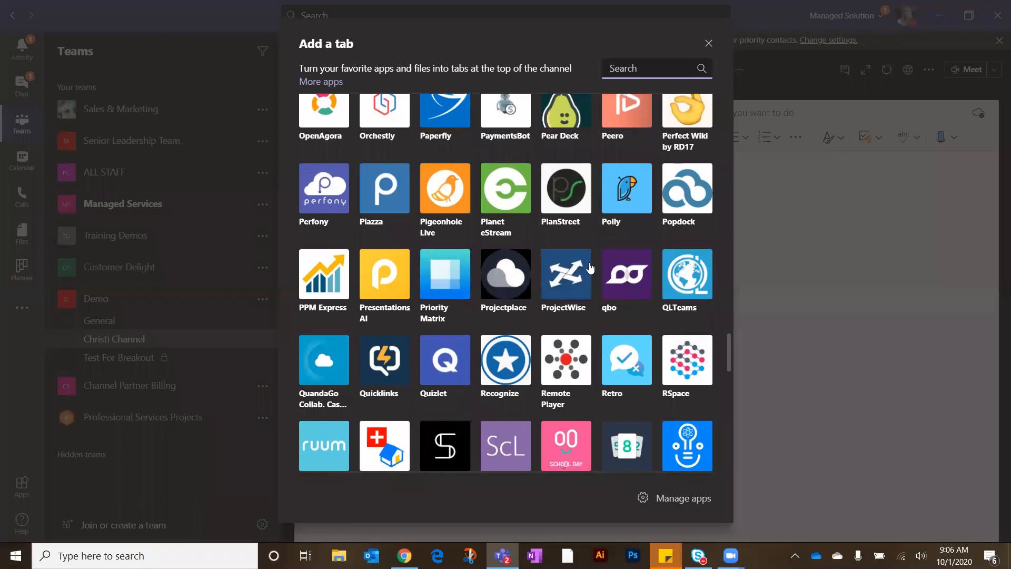
scroll(590, 269, "down", 1)
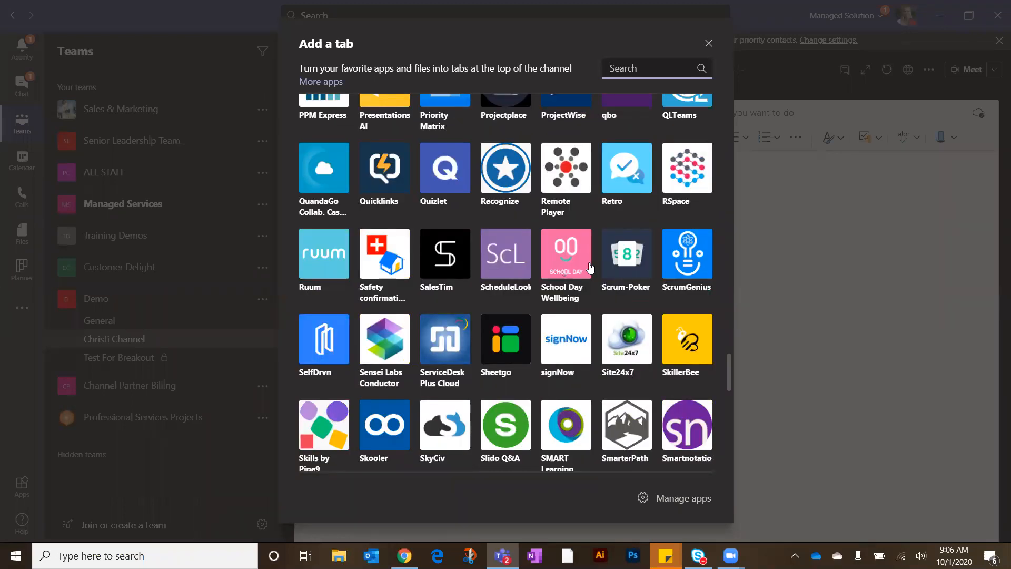
scroll(591, 268, "down", 1)
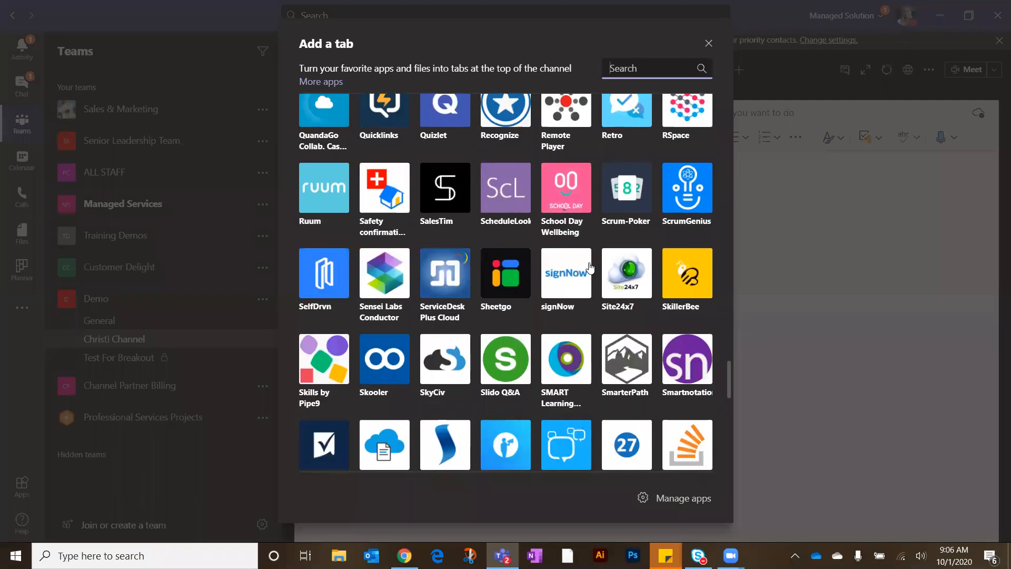
Step: Examine the remaining apps in the add-a-tab catalogue, from the entries starting with S through the last ones starting with Z
scroll(586, 269, "down", 1)
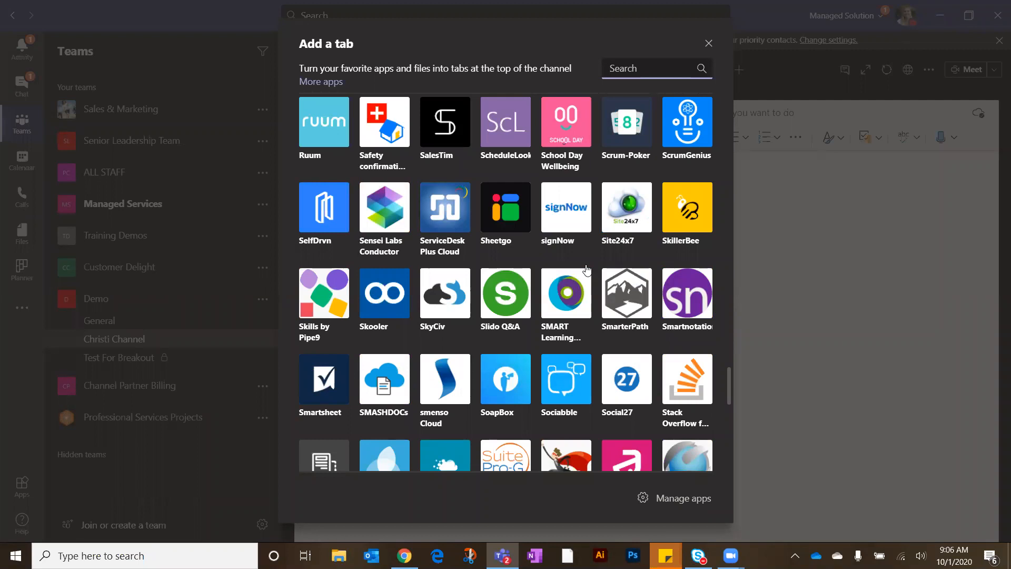
scroll(586, 269, "down", 1)
scroll(586, 269, "down", 1)
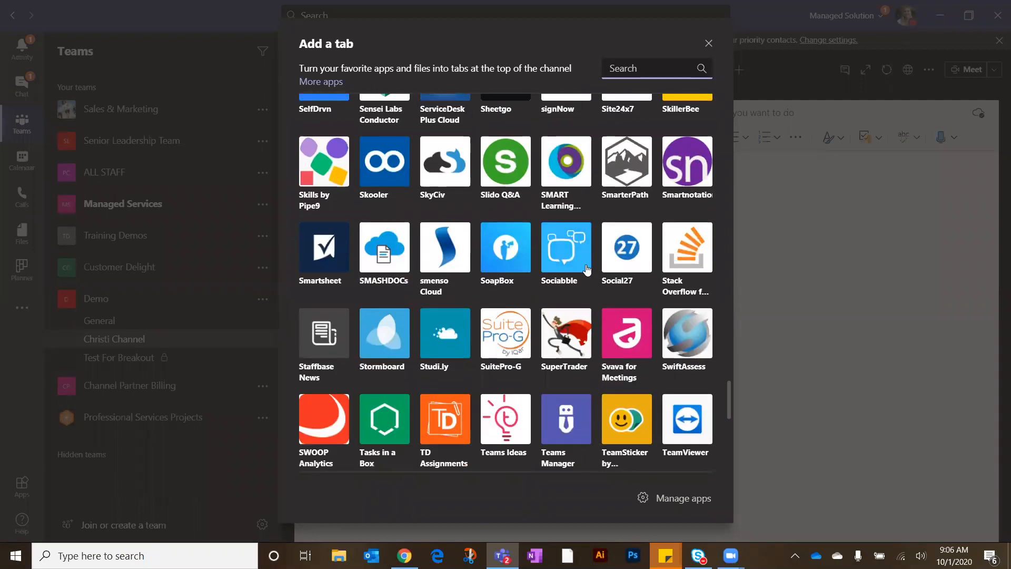
scroll(586, 269, "down", 3)
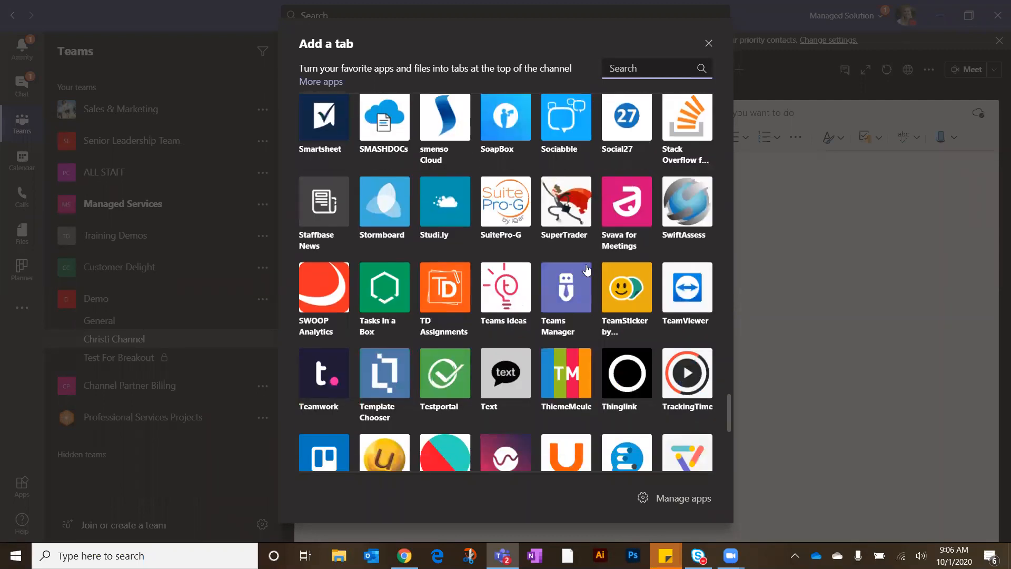
scroll(588, 270, "down", 1)
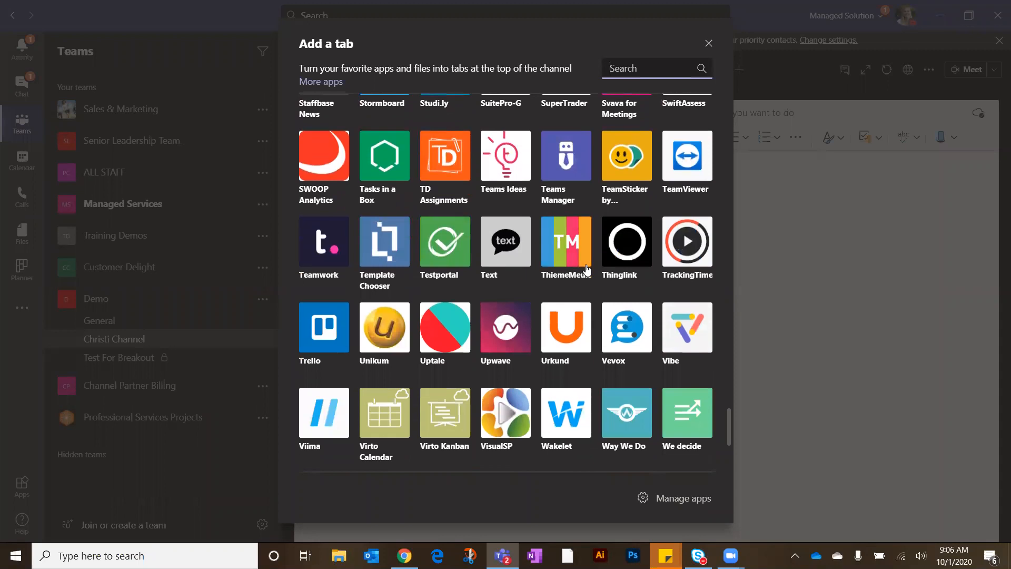
scroll(586, 269, "down", 2)
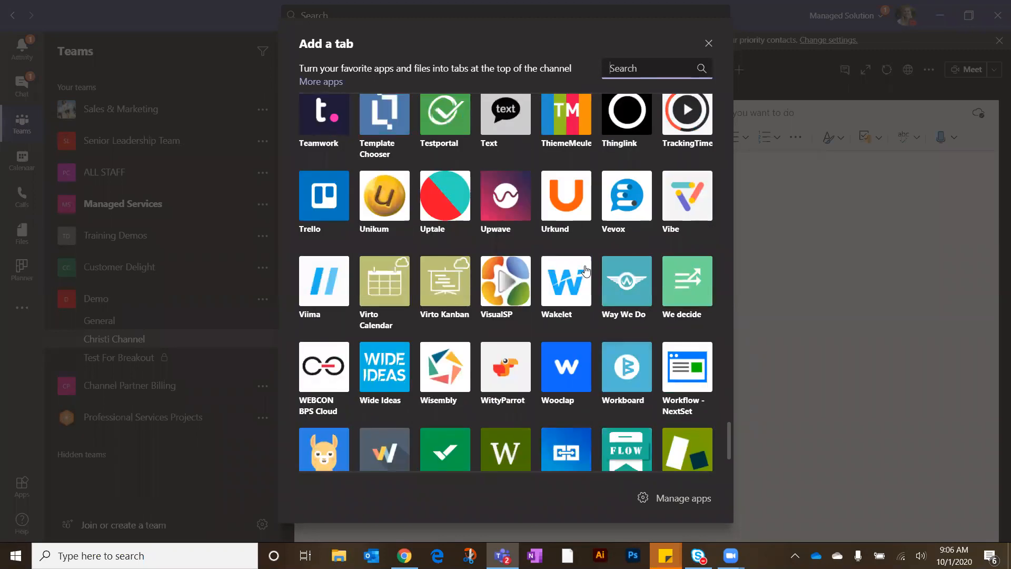
scroll(622, 234, "down", 2)
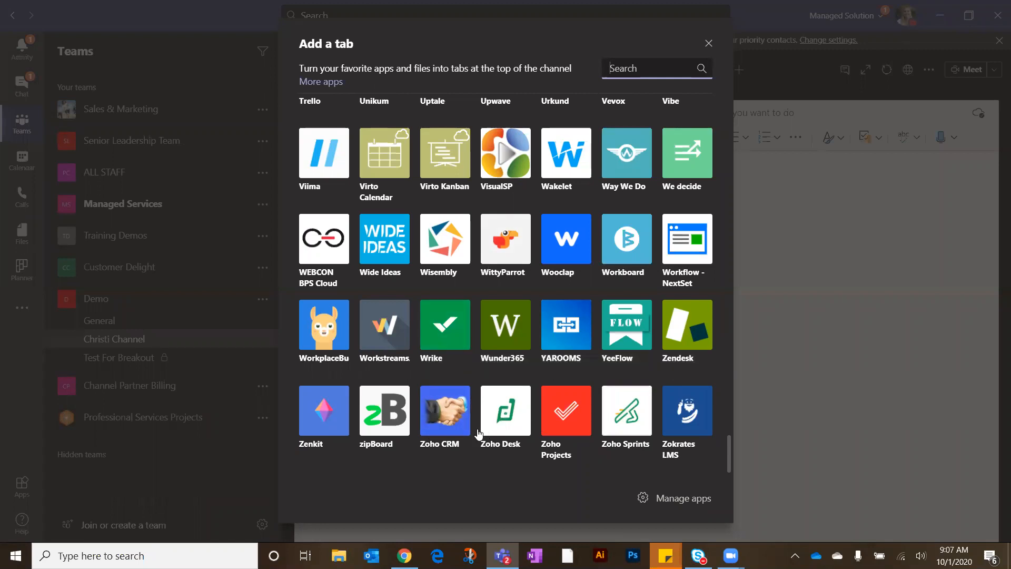
Step: Review the add-a-tab catalogue in reverse up to the start of the More tabs section, and close it without adding a tab
scroll(681, 319, "up", 5)
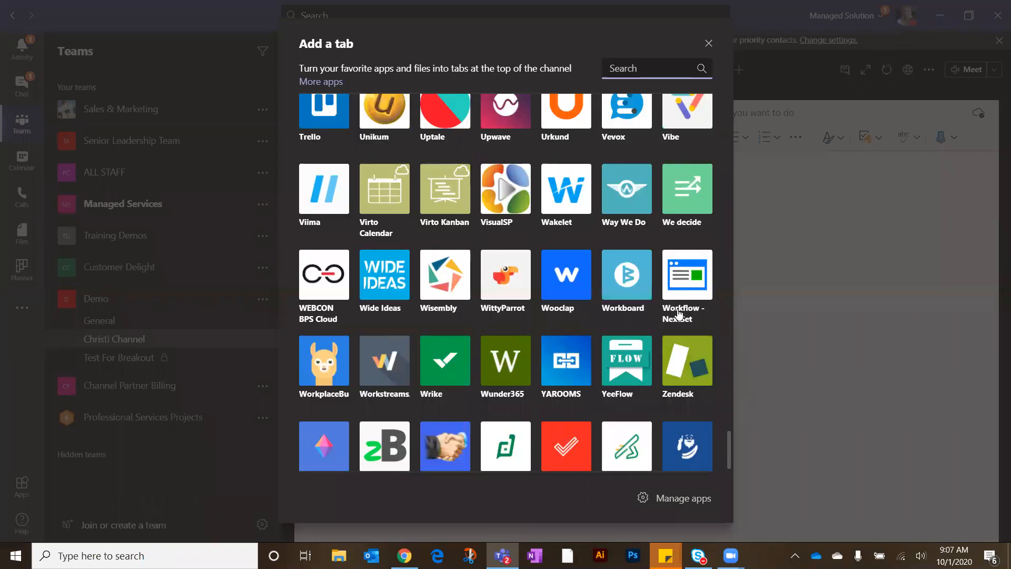
scroll(679, 314, "up", 8)
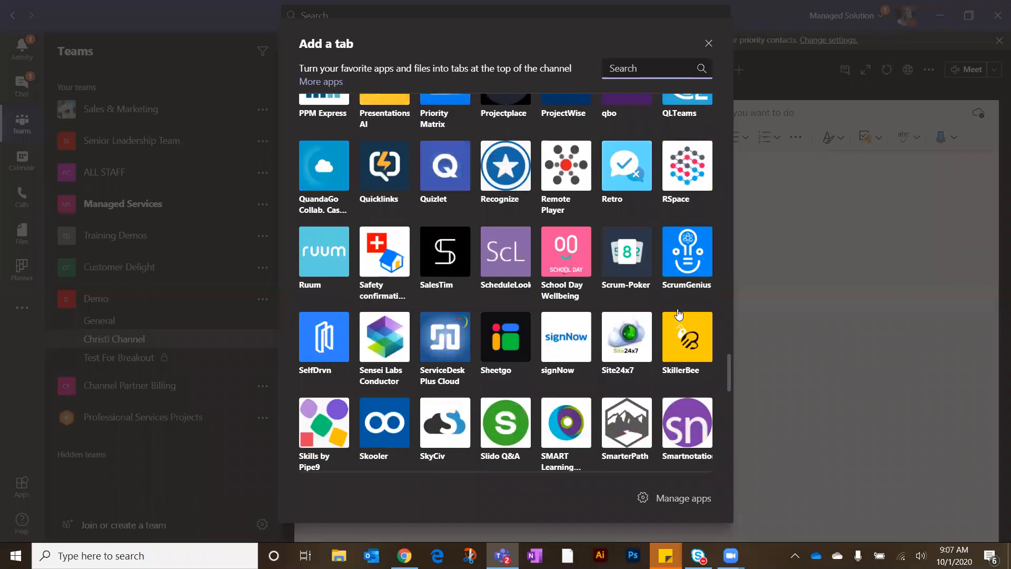
scroll(679, 314, "up", 15)
scroll(646, 318, "up", 7)
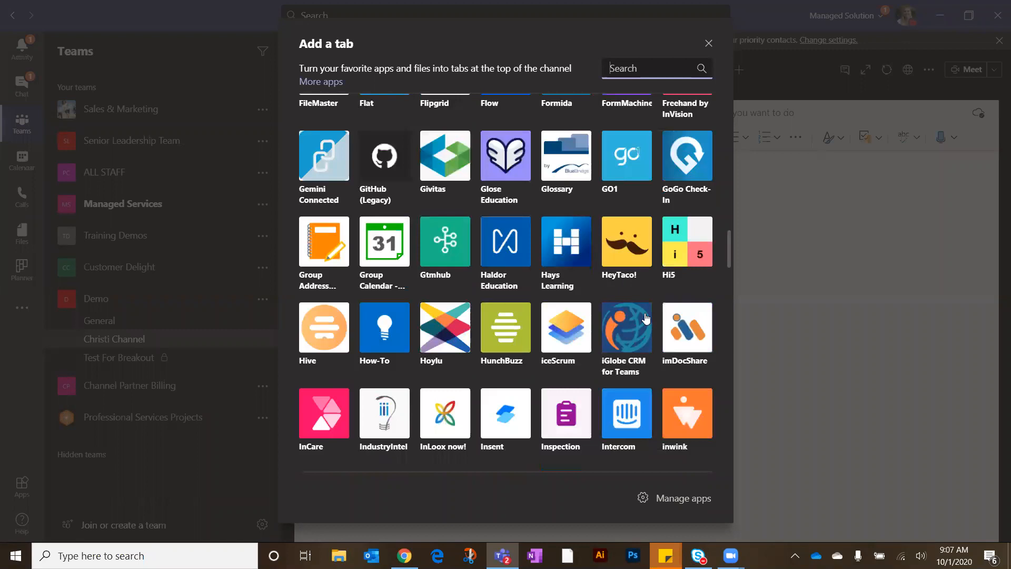
scroll(646, 318, "up", 2)
scroll(588, 244, "up", 4)
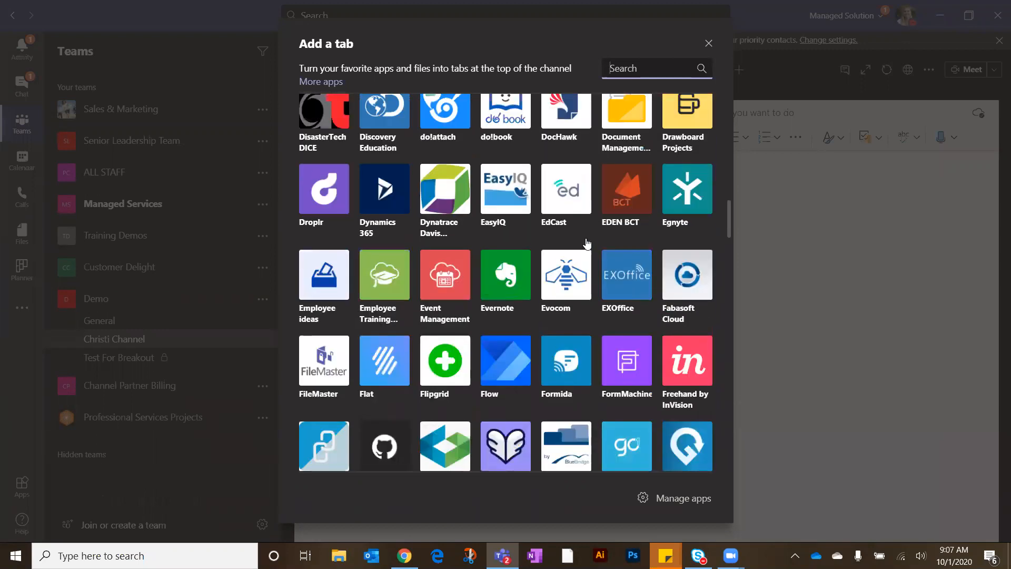
scroll(588, 244, "up", 1)
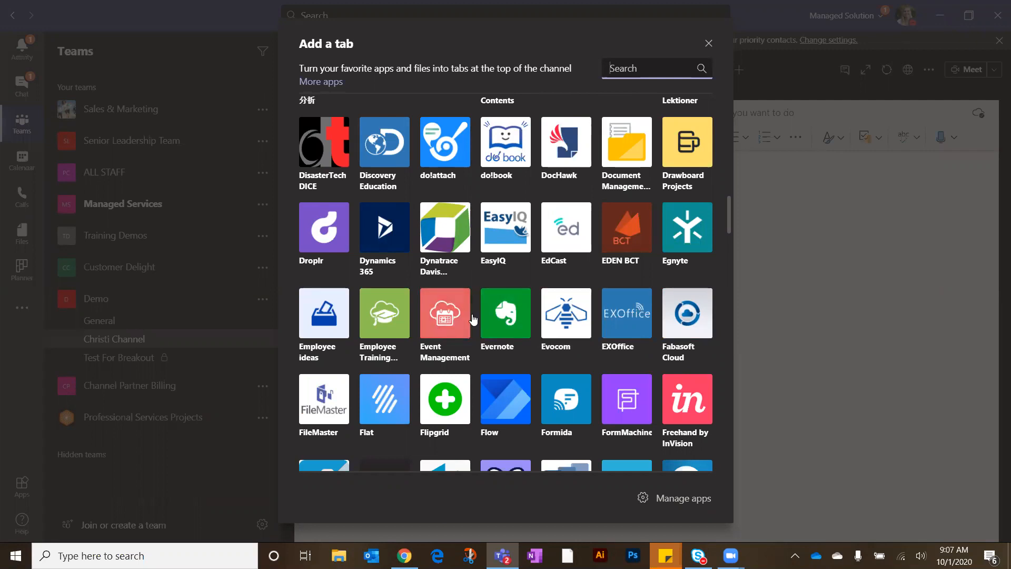
scroll(488, 311, "up", 1)
scroll(488, 311, "up", 7)
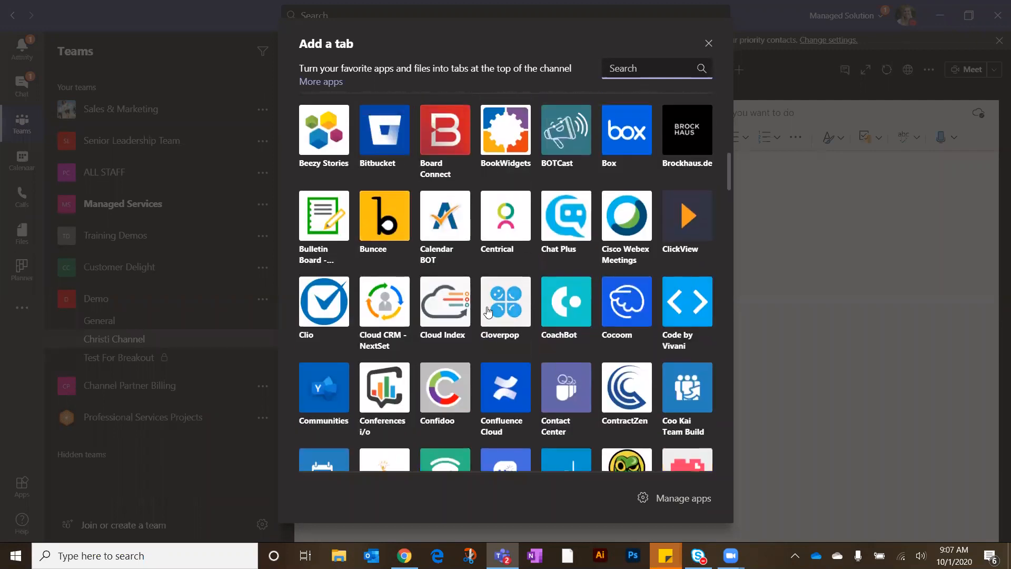
scroll(488, 311, "up", 2)
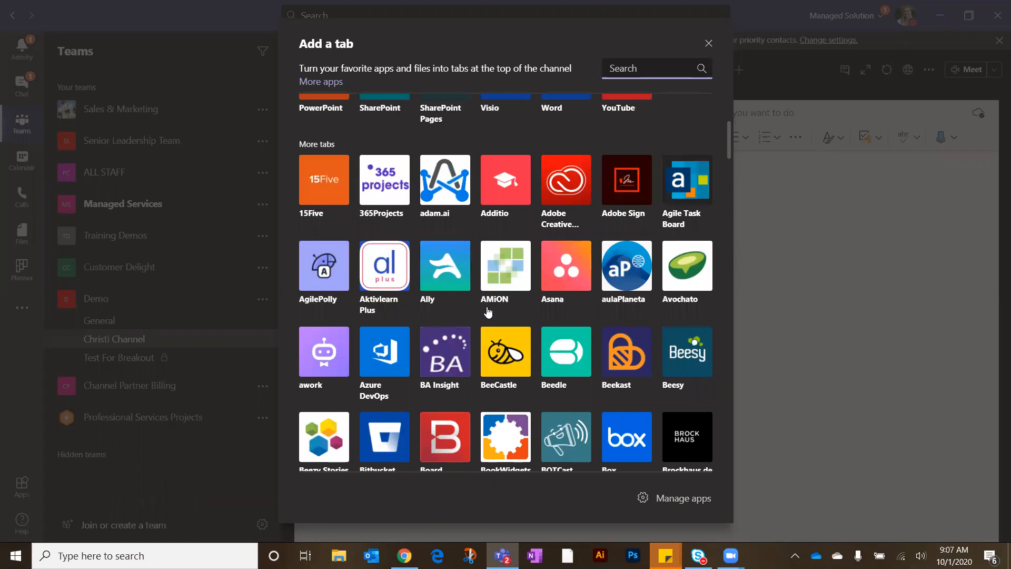
left_click(708, 44)
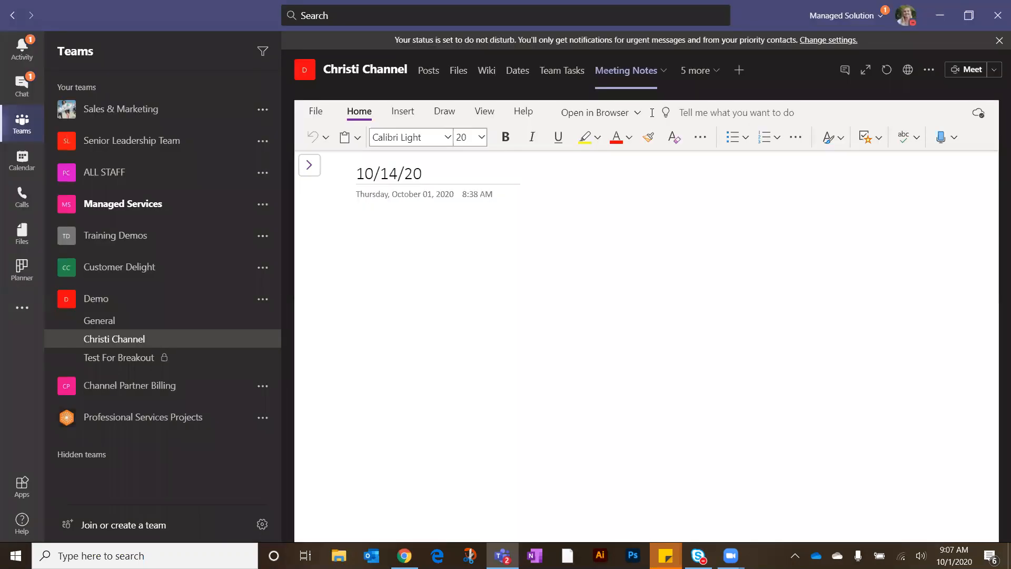
Step: View the channel's posts and look over the Teams app store, including its What's new and All apps sections
left_click(438, 74)
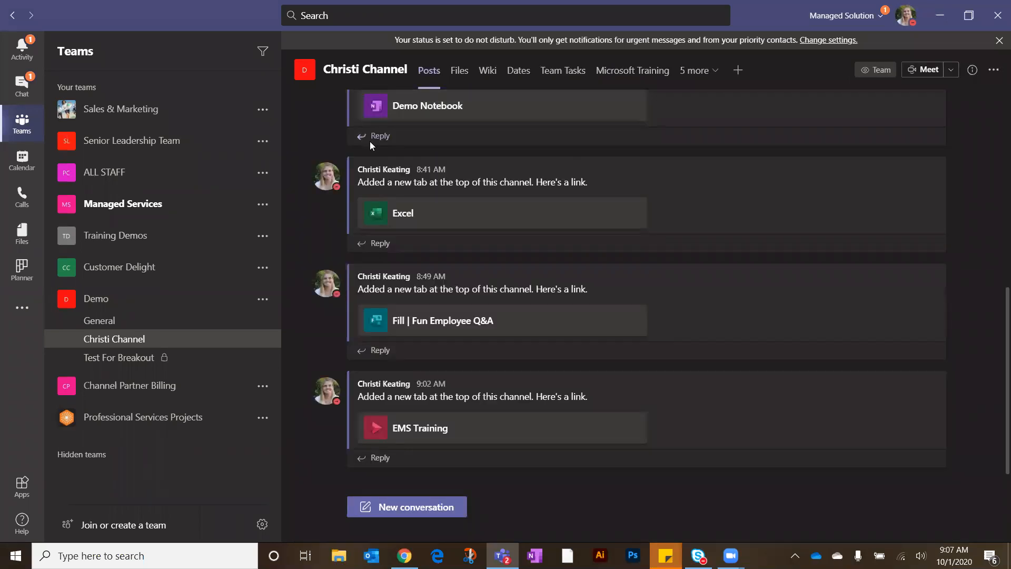
left_click(18, 313)
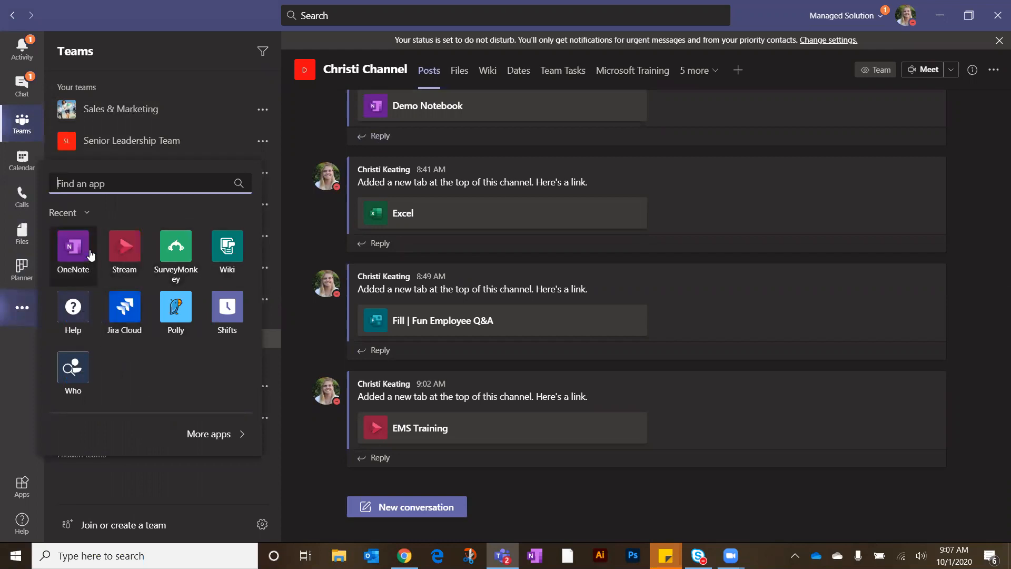
left_click(241, 434)
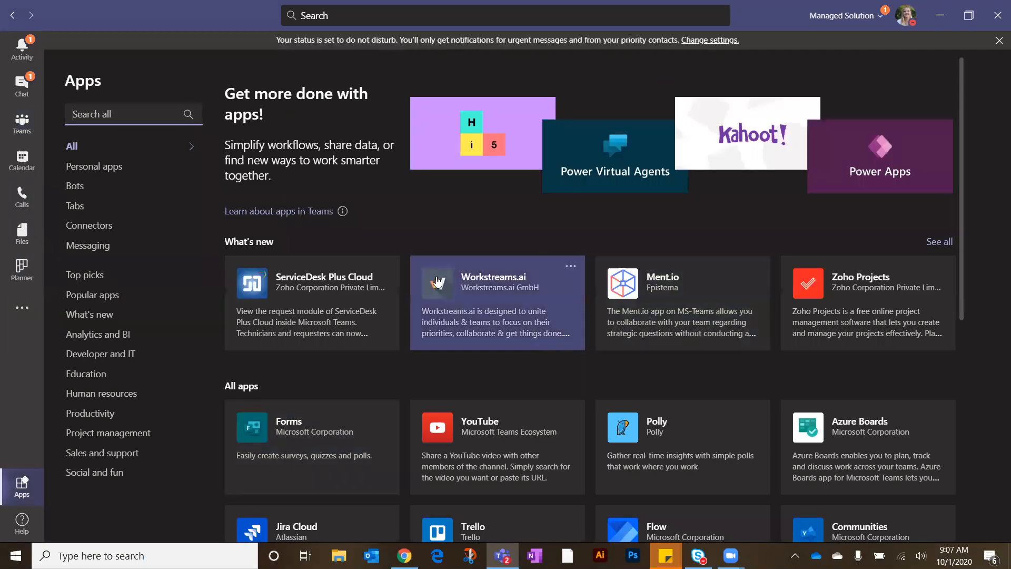
scroll(546, 316, "down", 7)
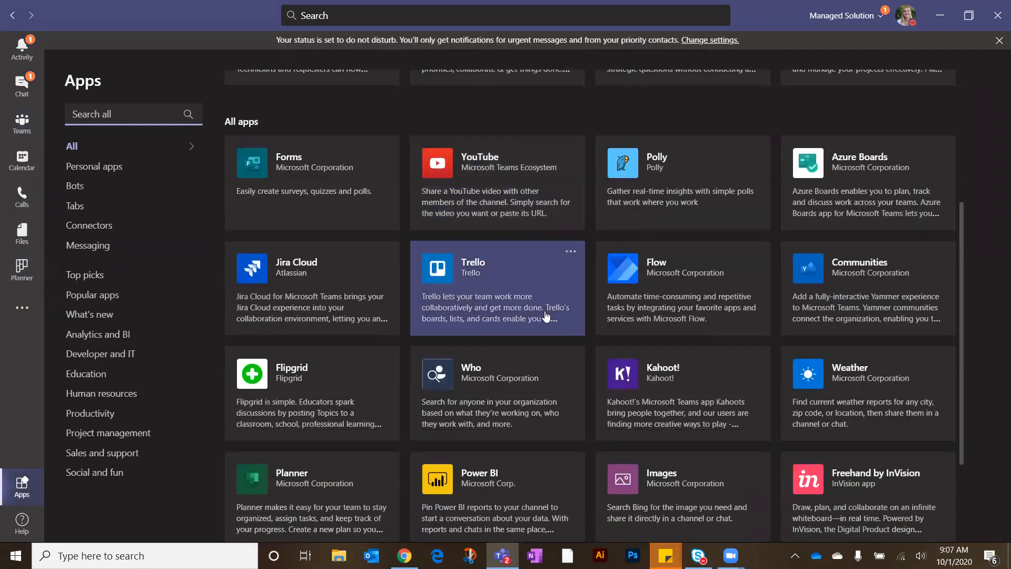
scroll(546, 315, "down", 2)
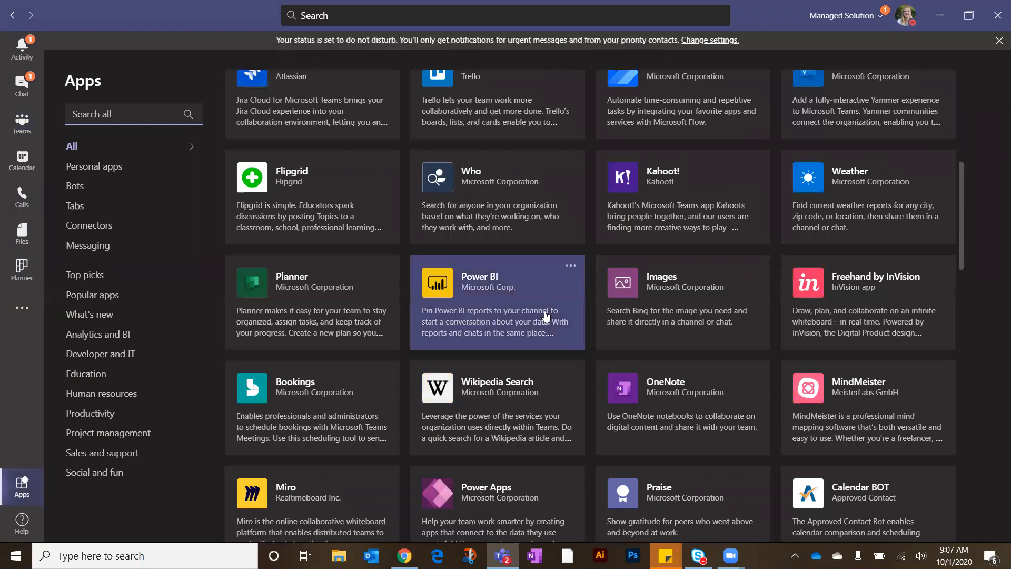
scroll(545, 326, "up", 2)
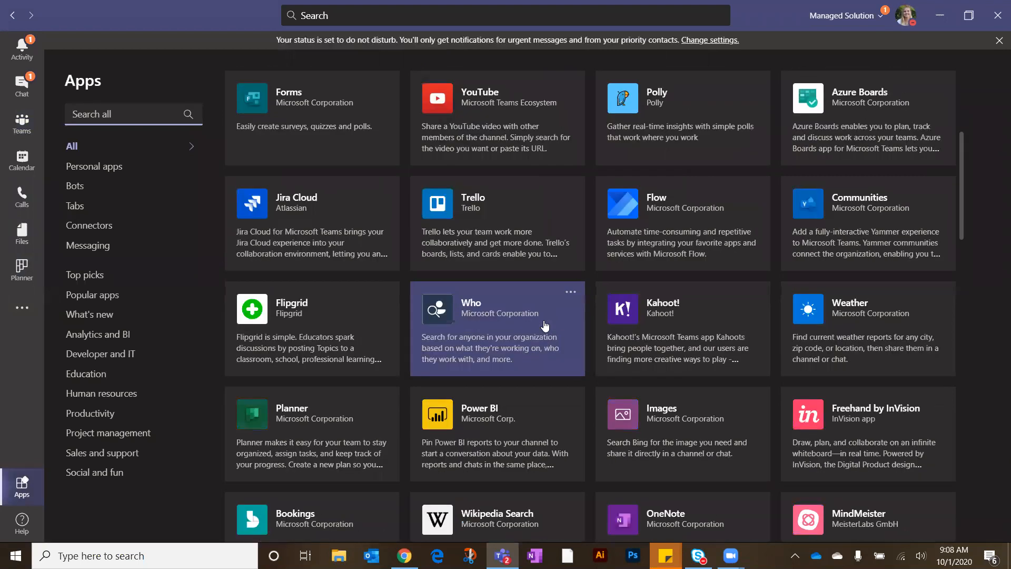
scroll(545, 326, "up", 5)
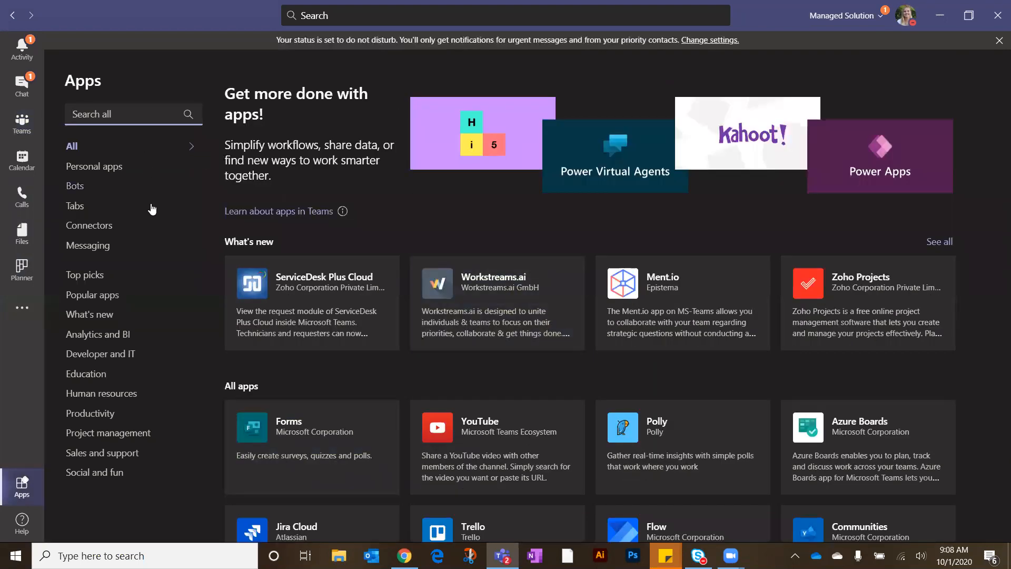
Step: Return to the channel's posts, look at the recently used personal apps and reopen the full app store
left_click(23, 124)
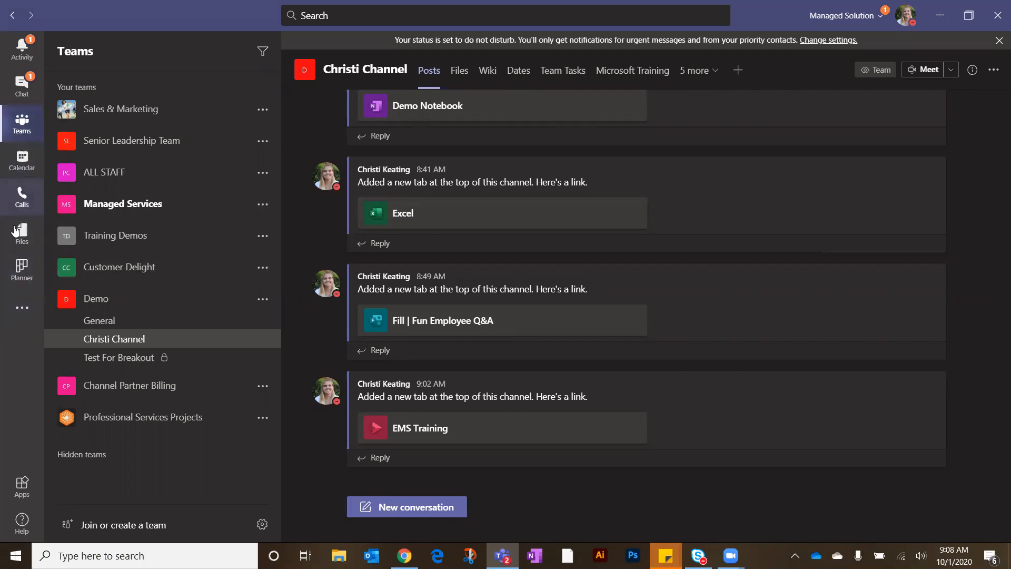
left_click(19, 311)
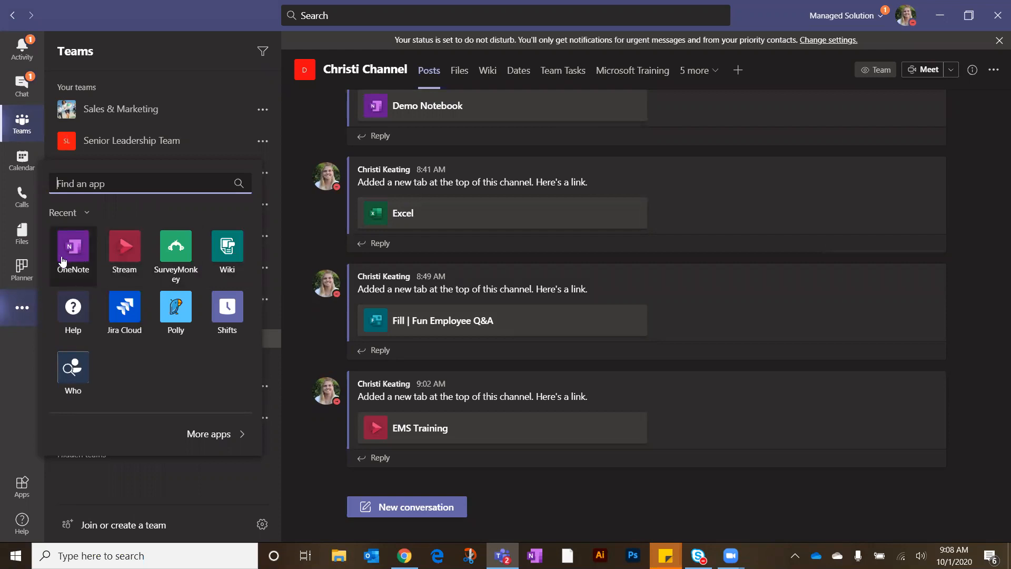
left_click(208, 431)
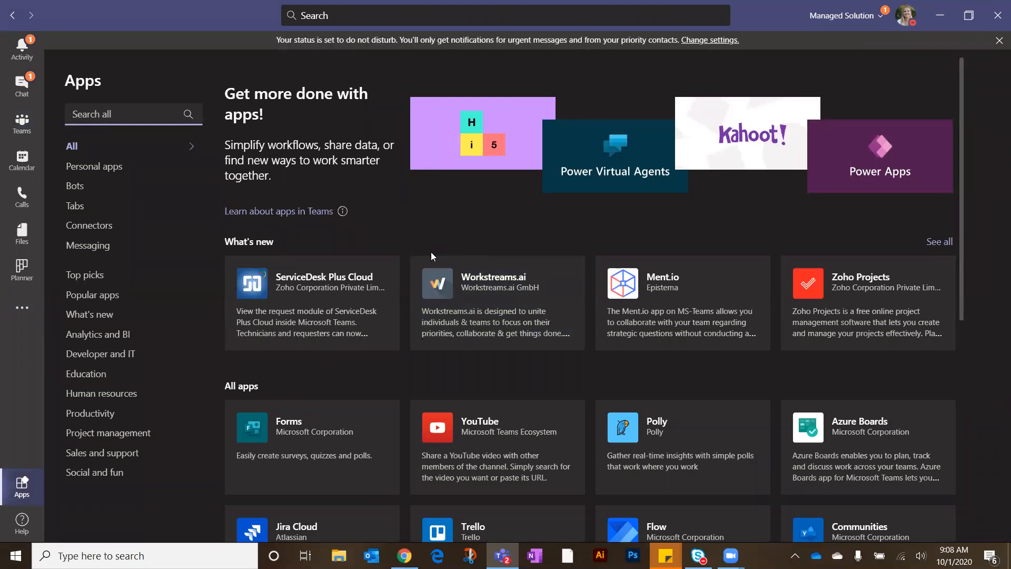
Step: Examine the All apps listing in the store, from Forms and YouTube through entries such as Wakelet and Quicklinks
scroll(427, 251, "down", 4)
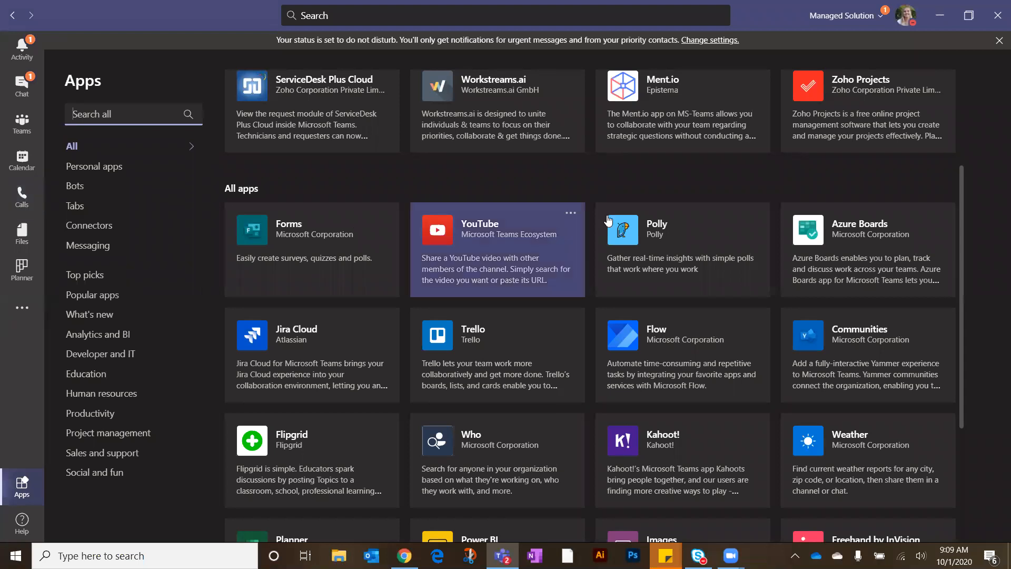
scroll(631, 268, "down", 5)
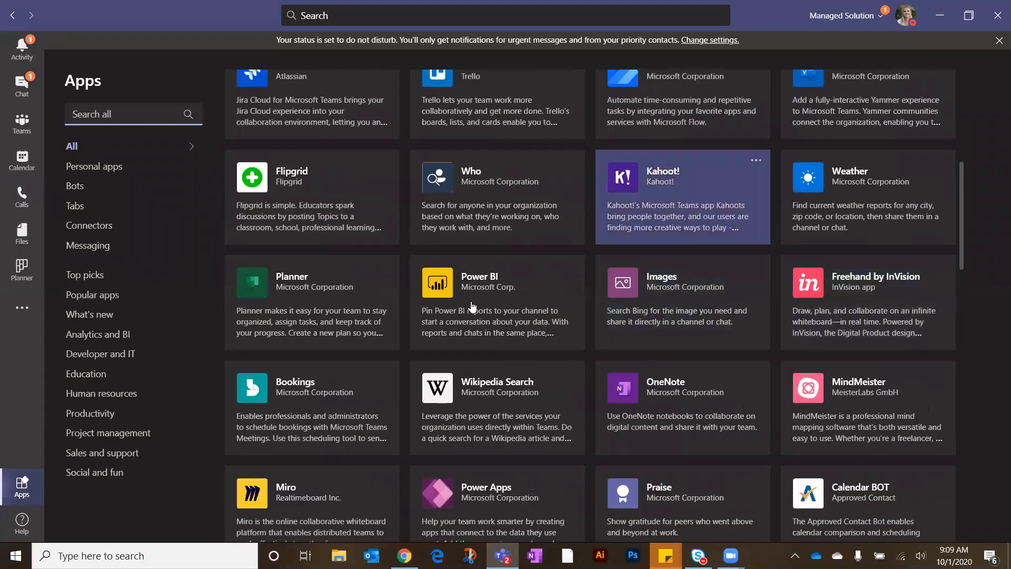
scroll(632, 268, "down", 3)
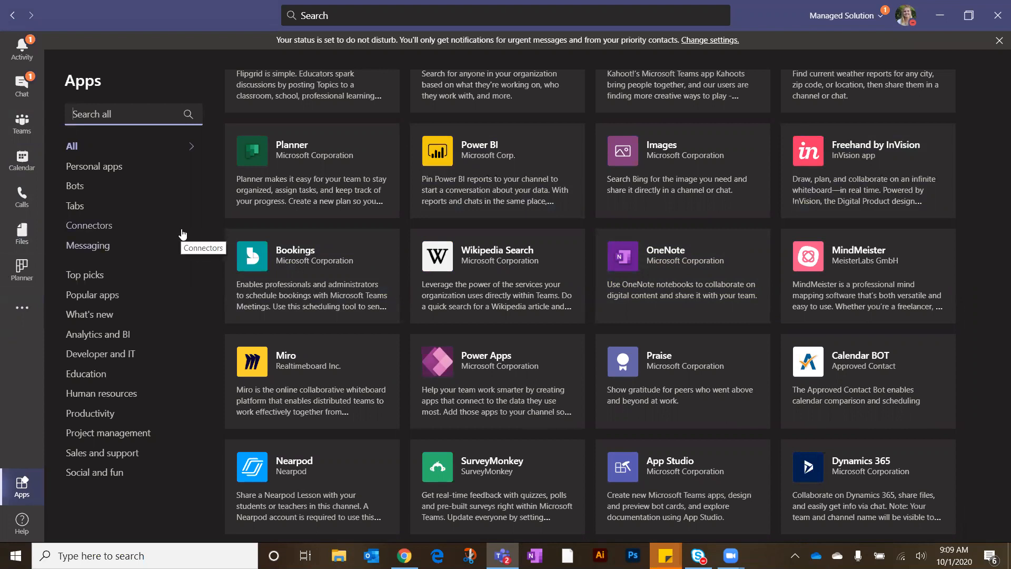
scroll(281, 285, "down", 2)
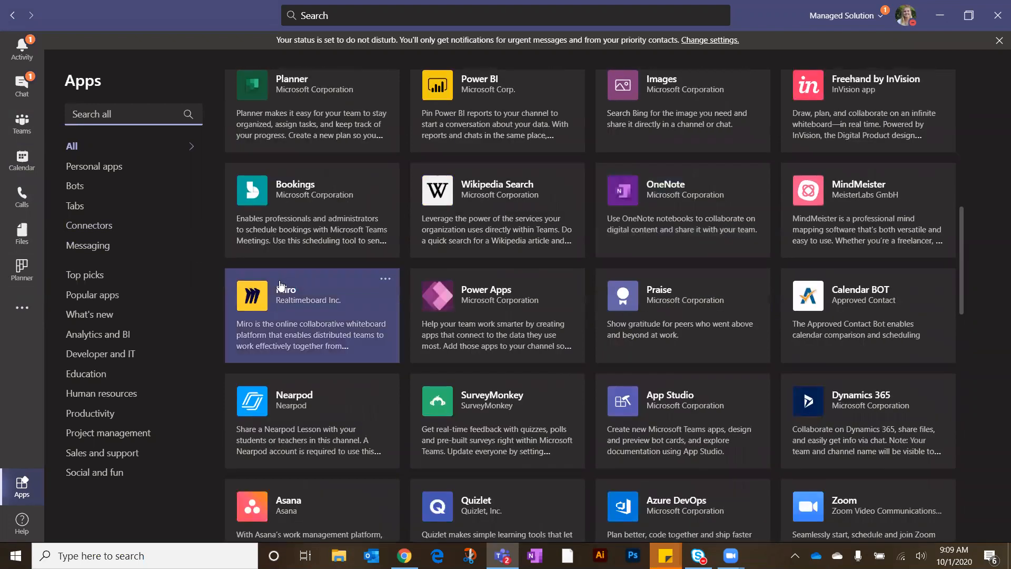
scroll(279, 282, "down", 4)
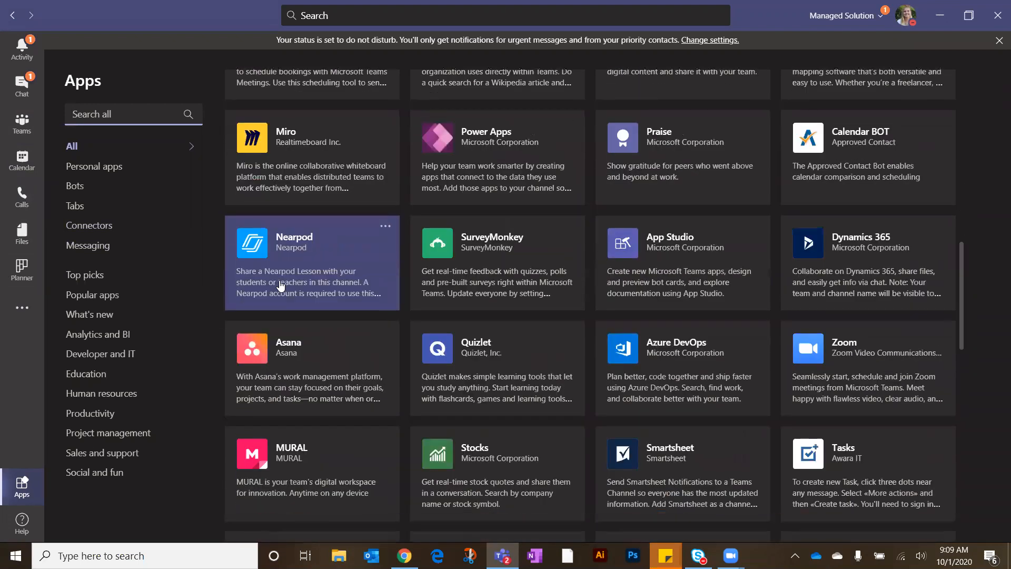
scroll(279, 285, "down", 2)
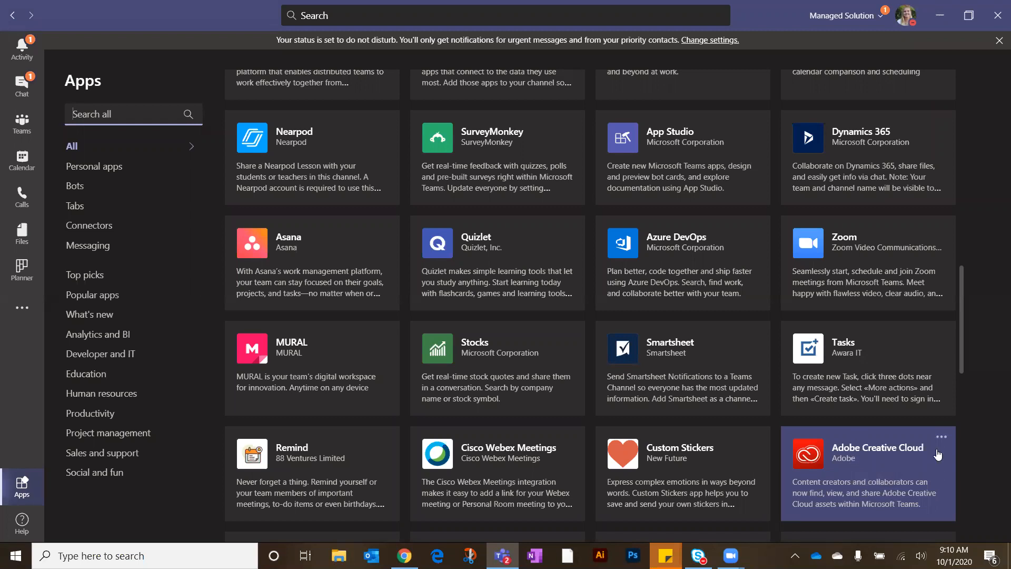
scroll(684, 368, "down", 1)
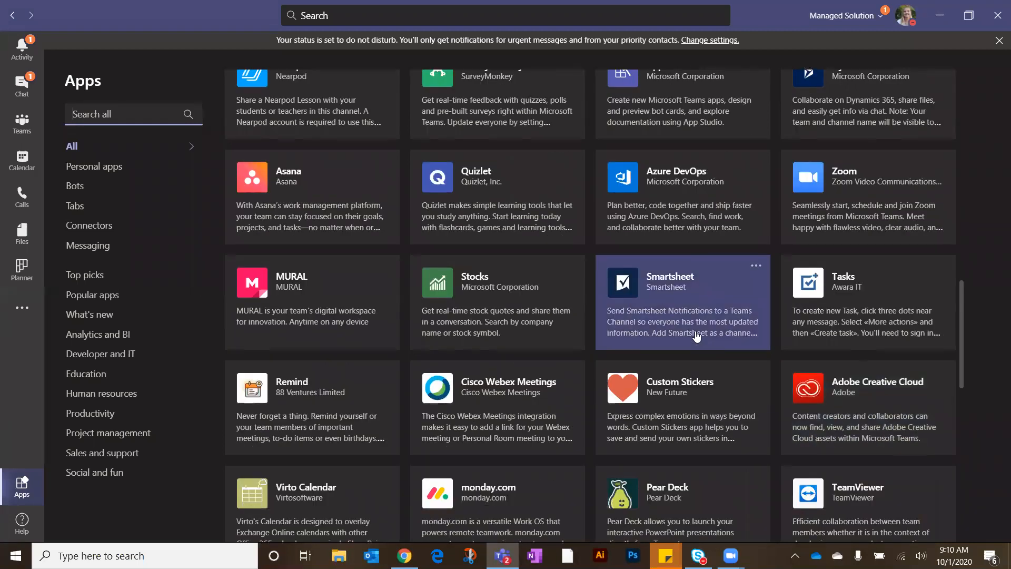
scroll(479, 306, "down", 1)
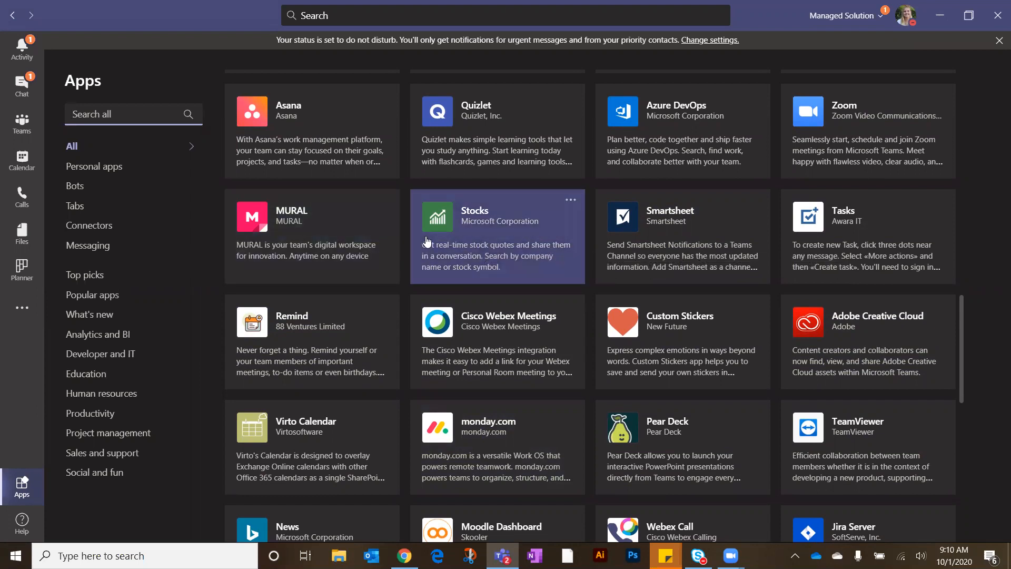
scroll(431, 253, "down", 5)
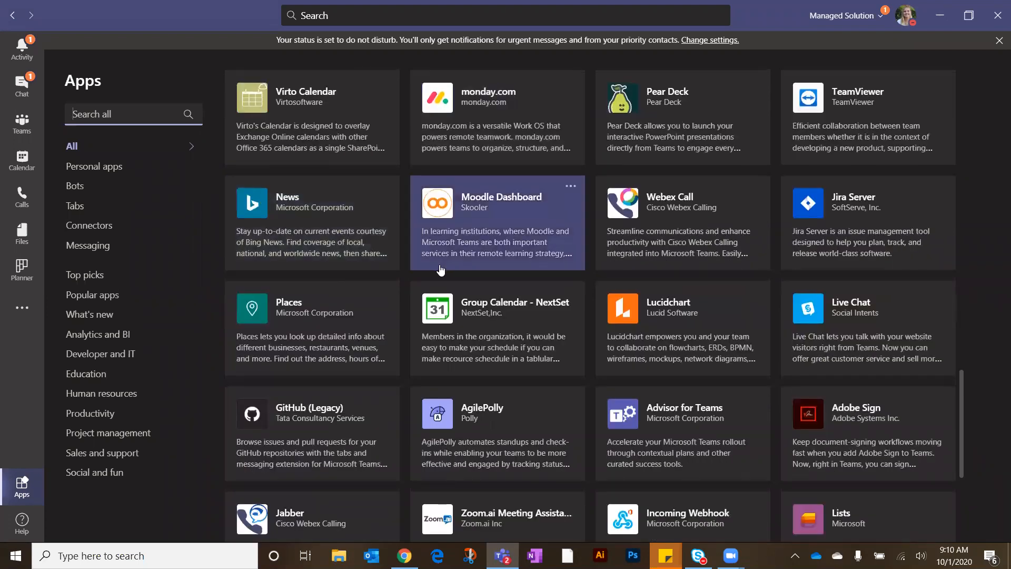
scroll(442, 270, "down", 10)
scroll(441, 270, "down", 3)
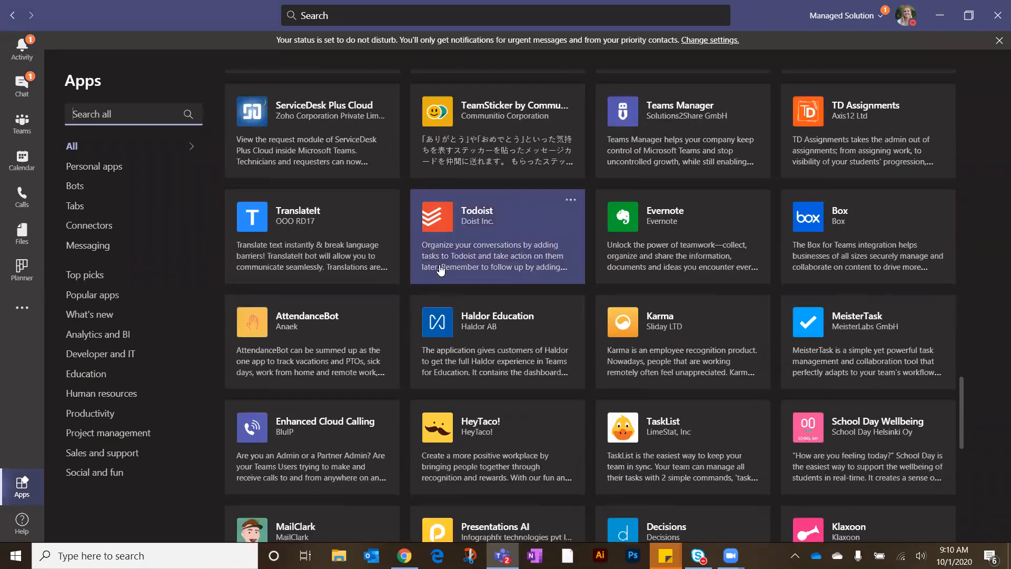
scroll(441, 270, "down", 1)
scroll(441, 270, "down", 4)
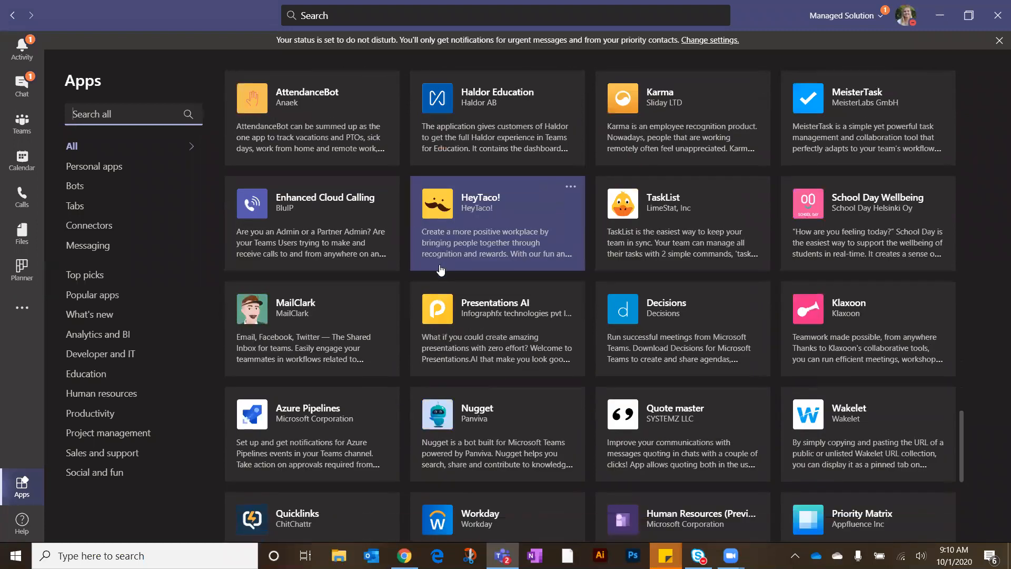
Step: Examine the remaining All apps entries around Workday, Zoho Notebook and MindMup, and return to the start of the app store
scroll(441, 270, "down", 3)
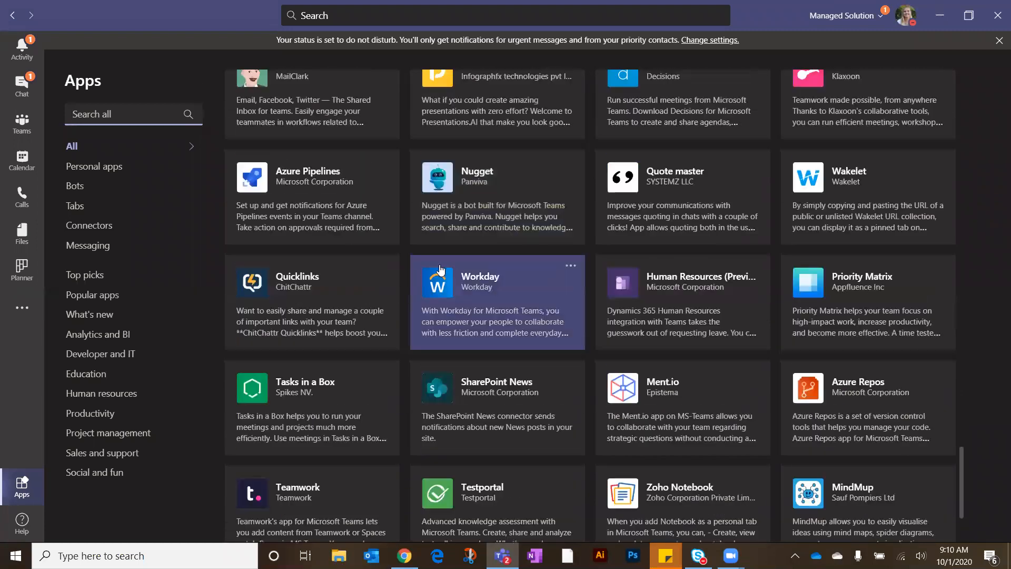
scroll(441, 270, "down", 2)
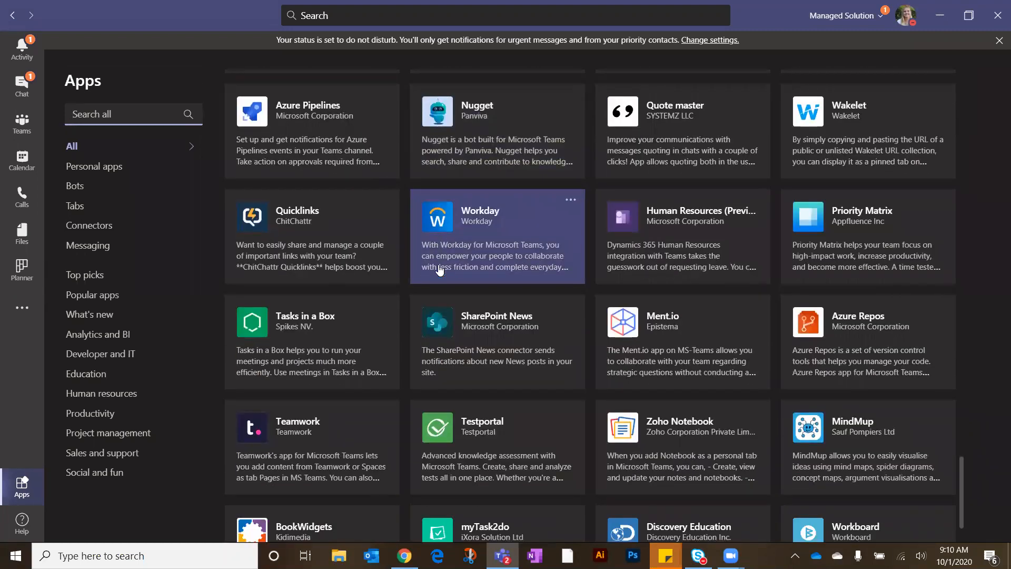
scroll(485, 255, "up", 5)
scroll(487, 257, "up", 16)
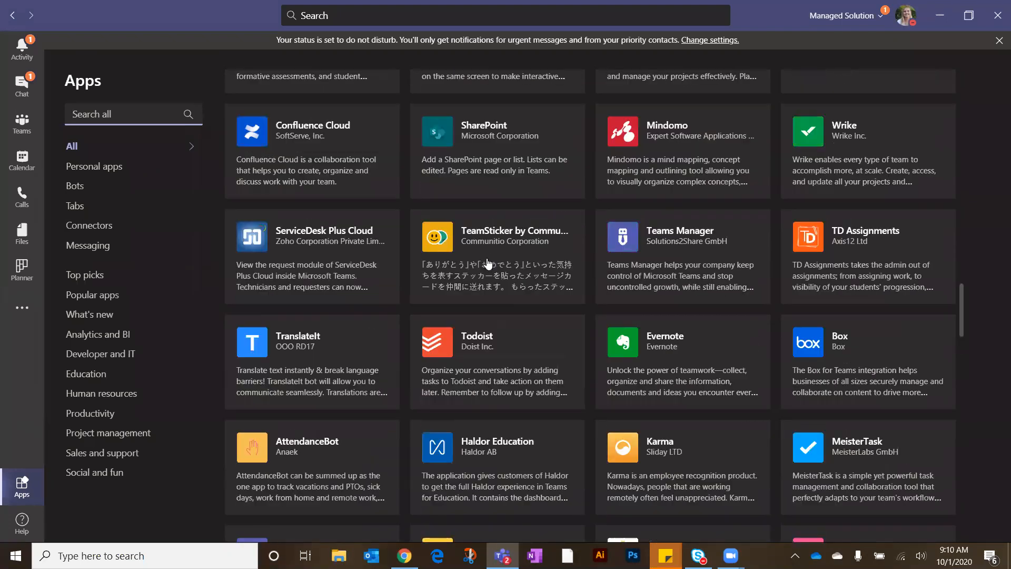
scroll(487, 258, "up", 15)
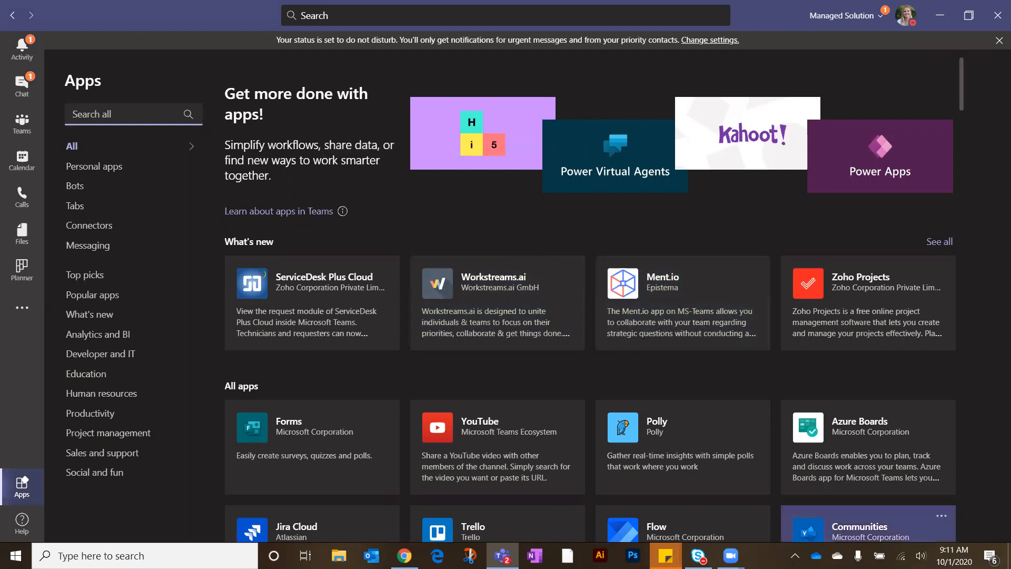
Step: Check the current time and today's agenda in the Windows calendar flyout, and close it
left_click(954, 555)
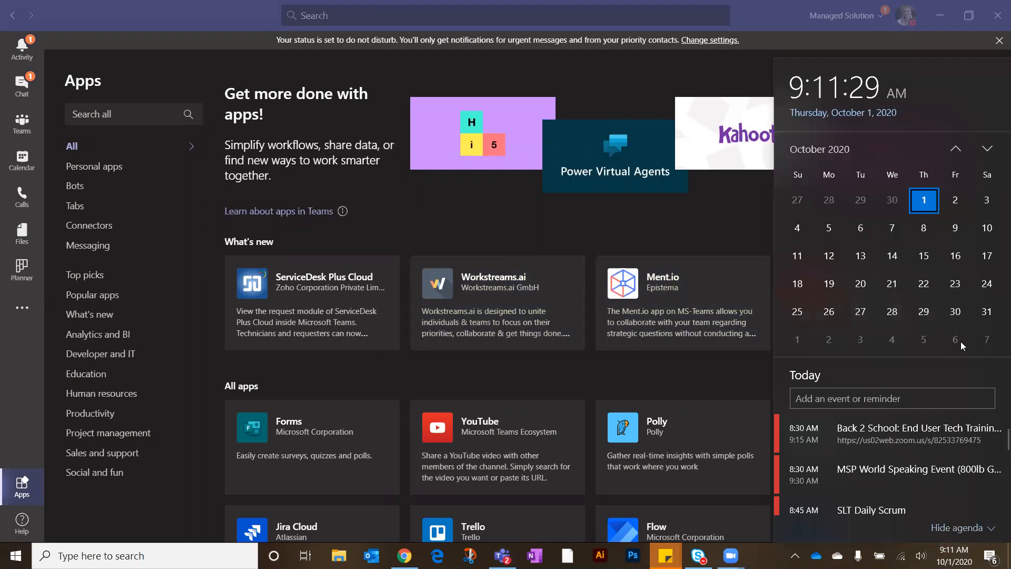
left_click(687, 72)
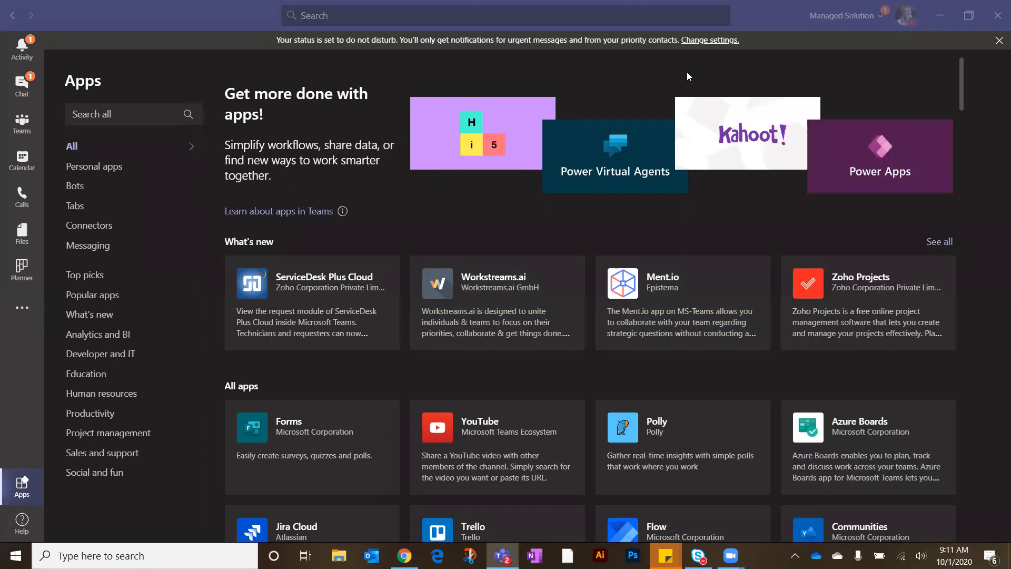